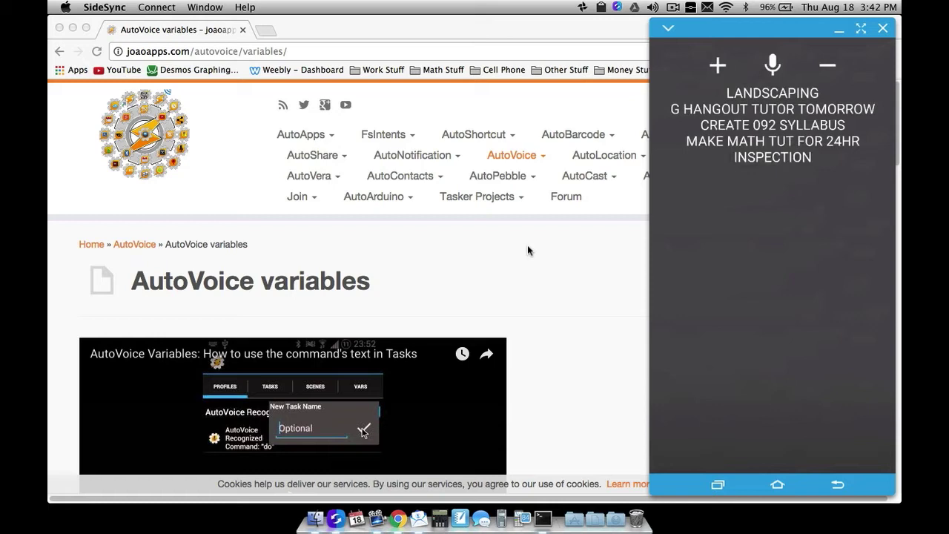
# Add COOK SUPPER, then HIPPOPOTAMUS, by voice and show the phone mirror full screen
pyautogui.click(773, 67)
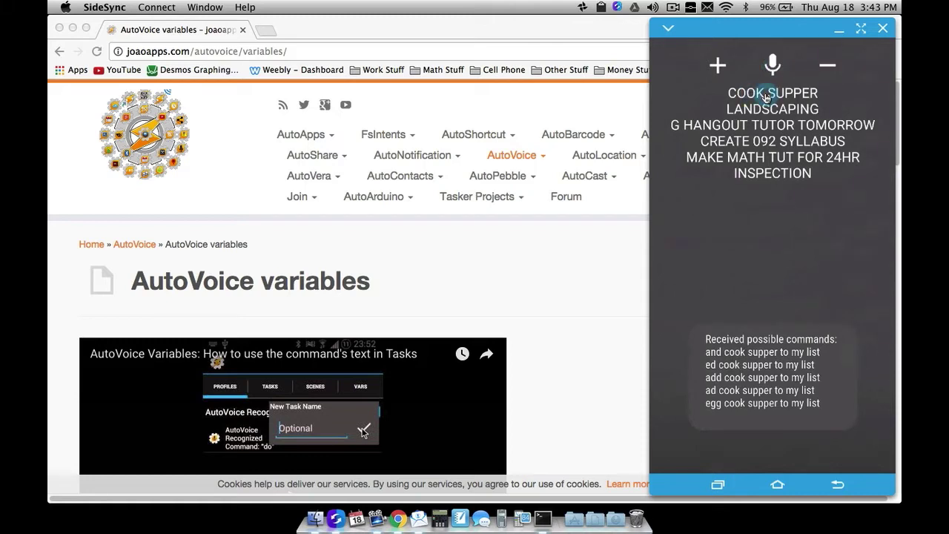
pyautogui.click(772, 67)
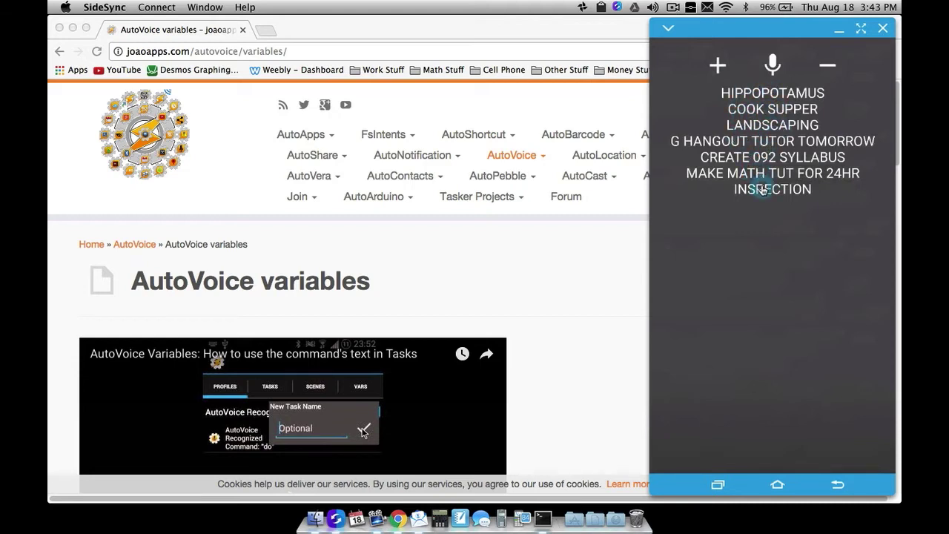
pyautogui.click(861, 28)
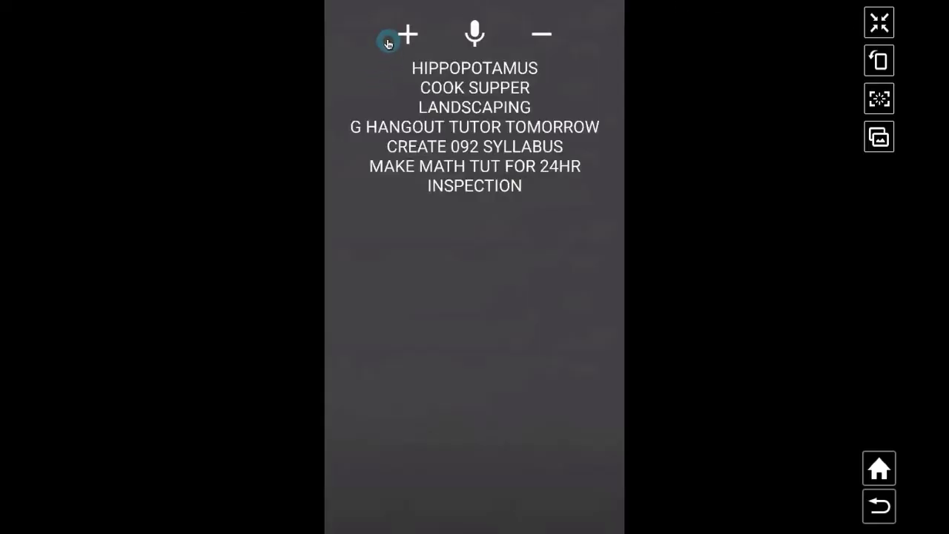
# Remove COOK SUPPER and INSPECTION from the list with two voice commands
pyautogui.click(481, 34)
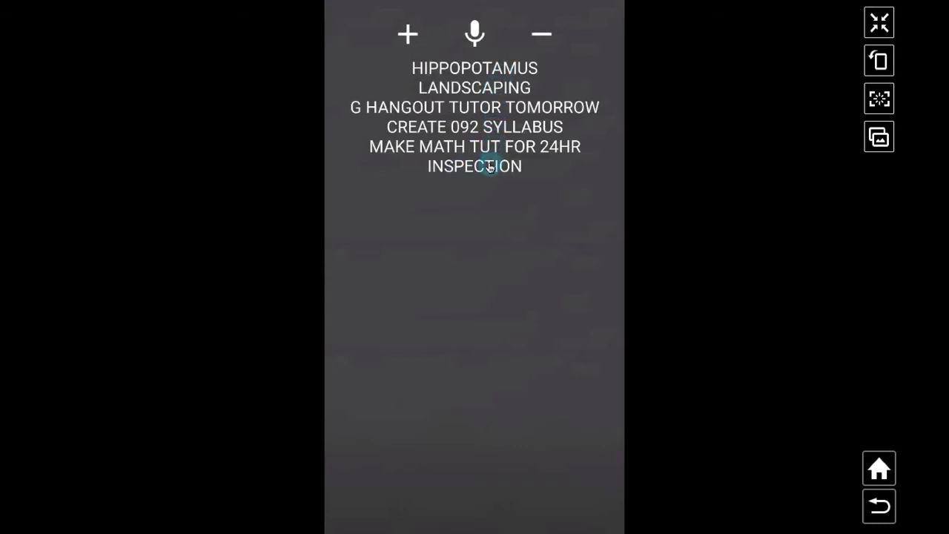
pyautogui.click(474, 30)
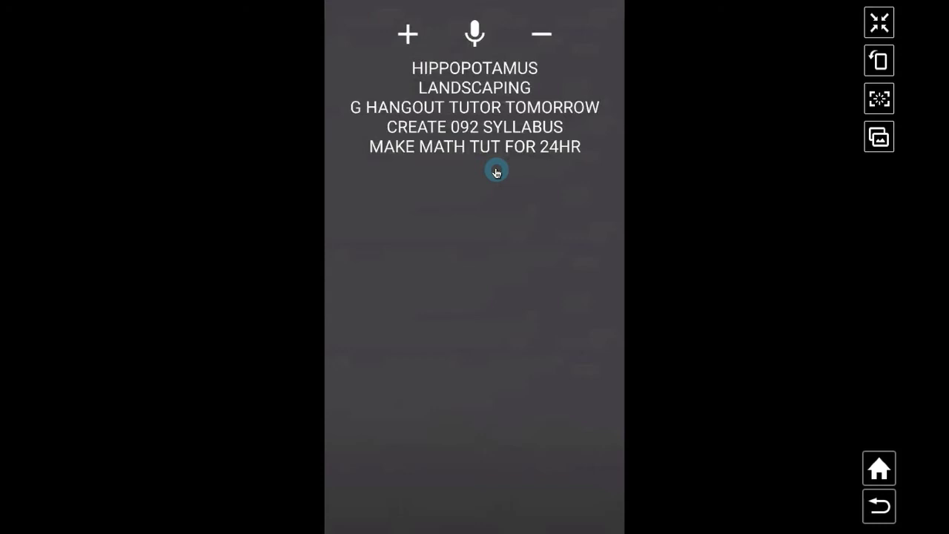
# Enter 'inspection' and then 'trash' in the Add Item To List scene, putting both atop the list
pyautogui.click(408, 35)
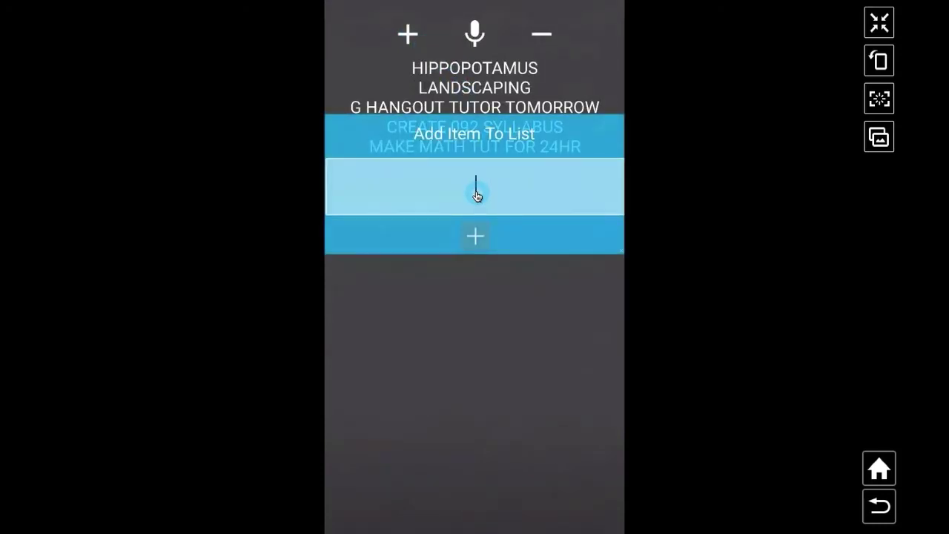
pyautogui.write('insnection')
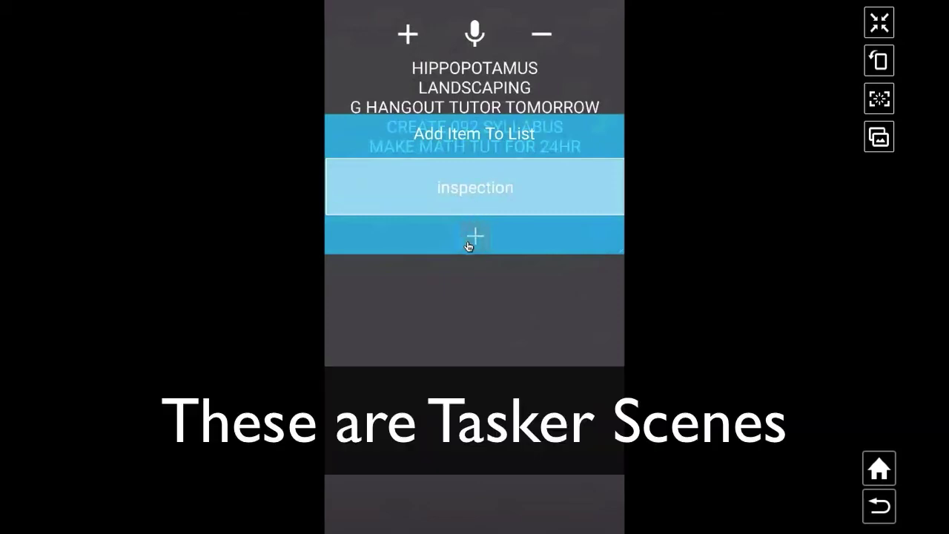
pyautogui.click(475, 238)
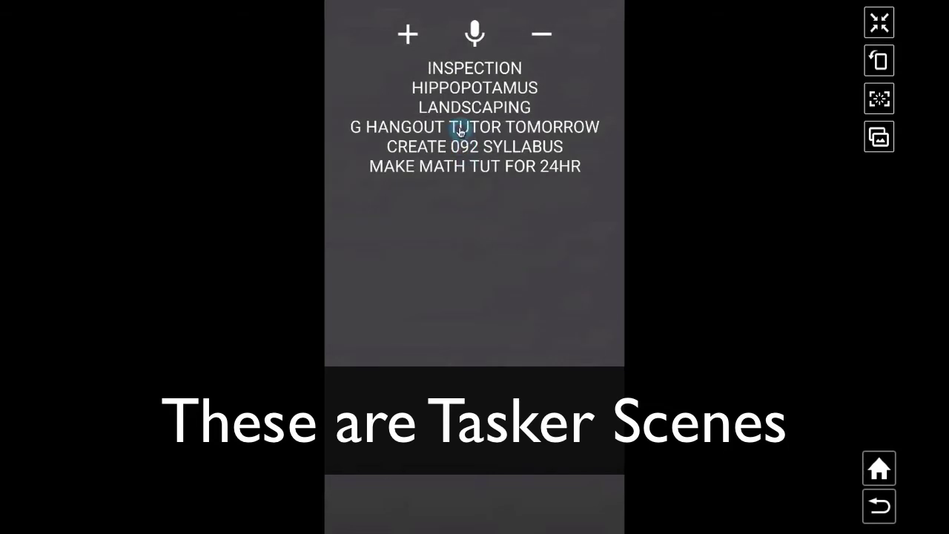
pyautogui.click(407, 35)
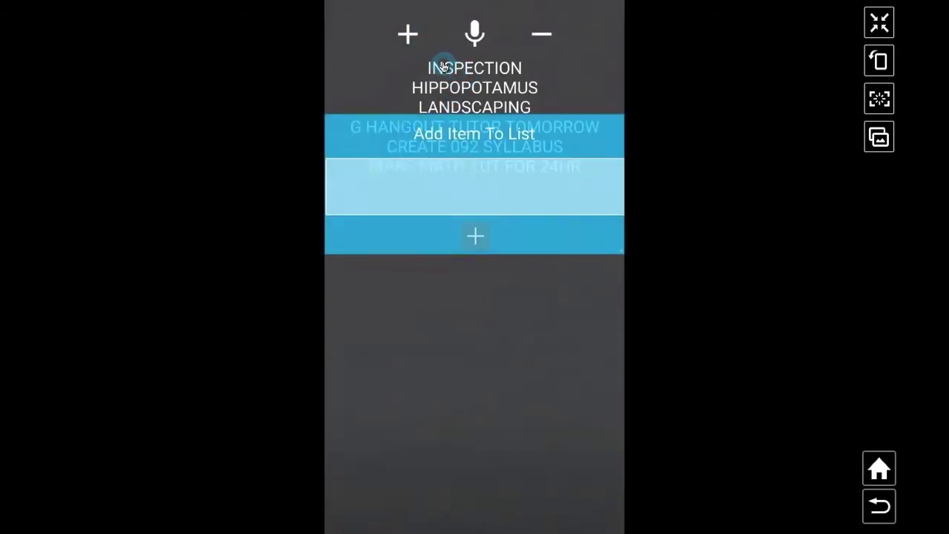
pyautogui.click(476, 191)
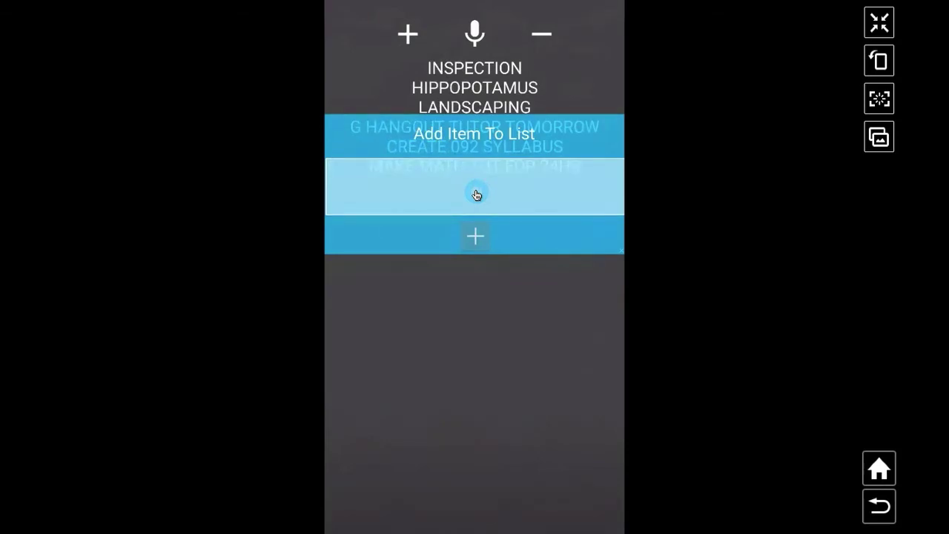
pyautogui.write('trash')
pyautogui.click(475, 236)
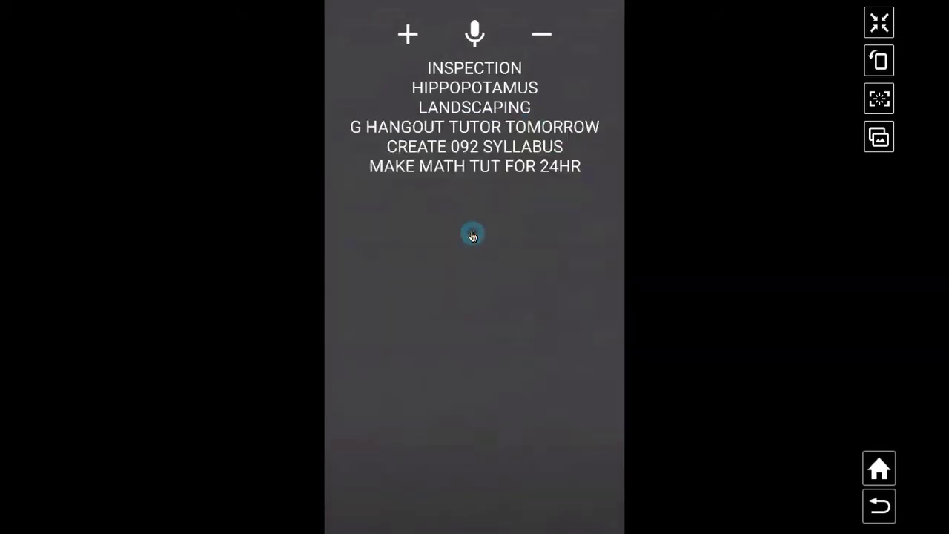
pyautogui.click(540, 38)
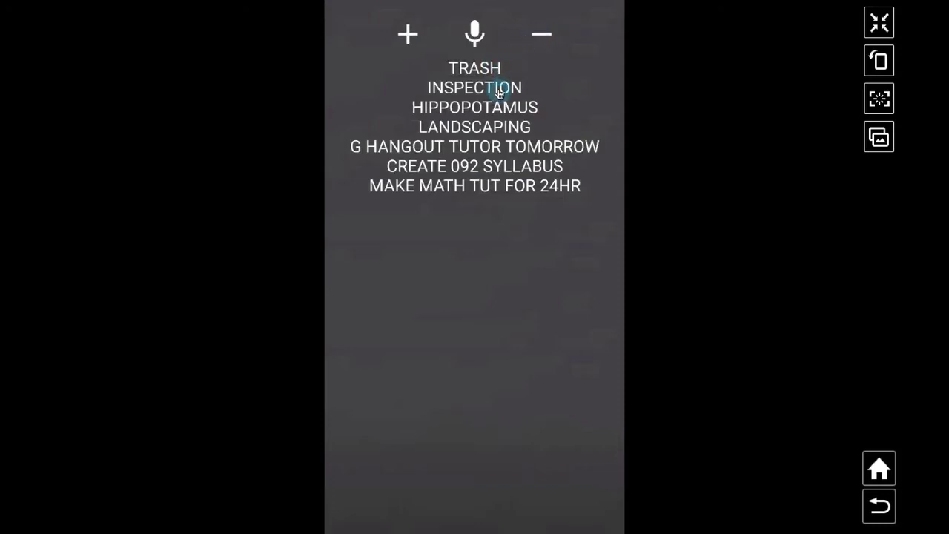
# Remove item 1 (TRASH) and item 2 (HIPPOPOTAMUS) by number, then exit full screen
pyautogui.click(542, 33)
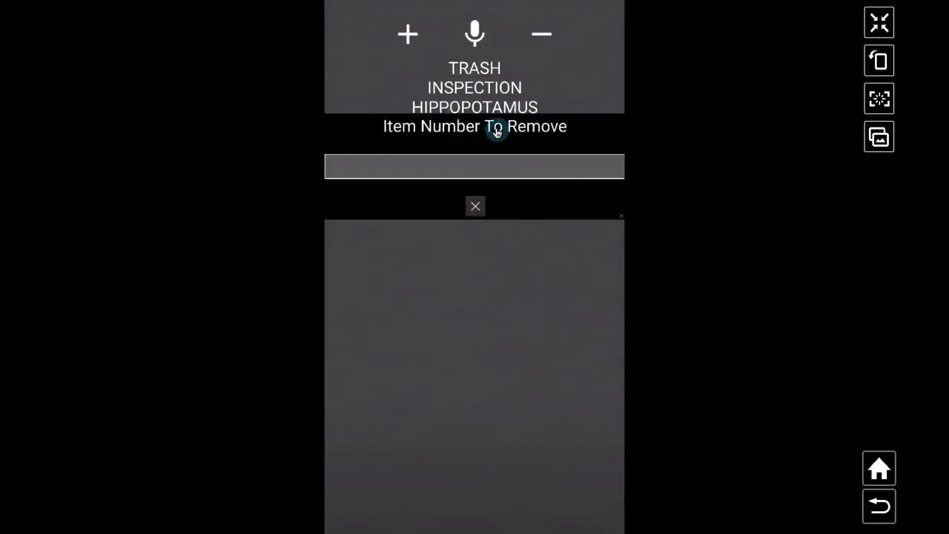
pyautogui.click(476, 171)
pyautogui.write('1')
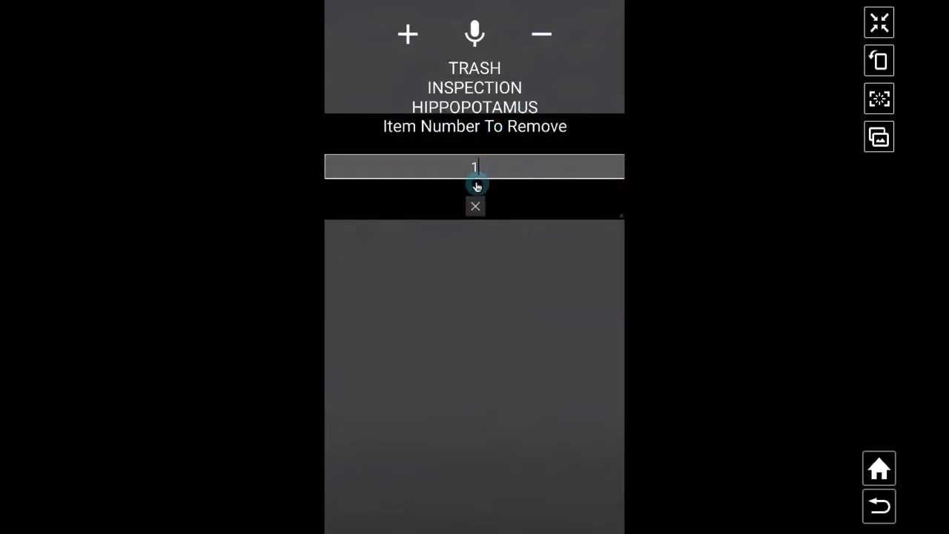
pyautogui.click(475, 205)
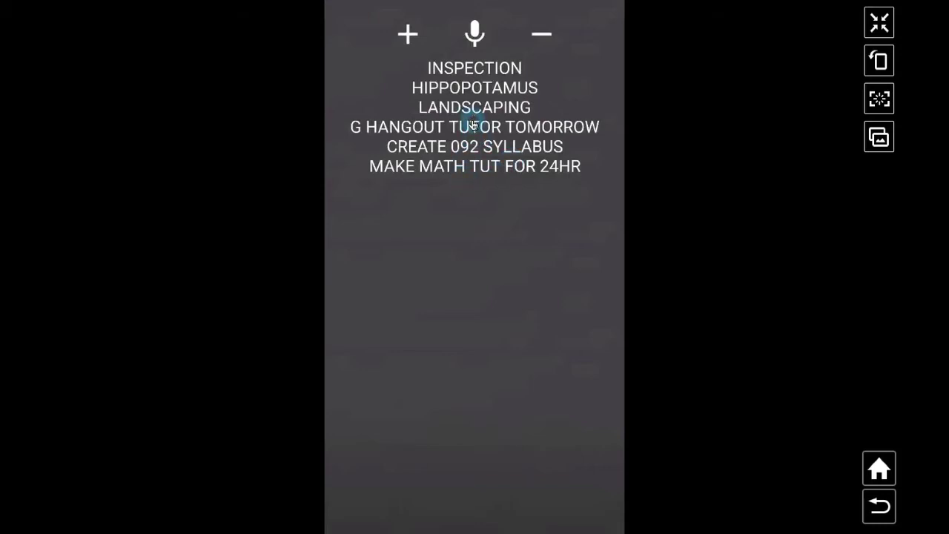
pyautogui.click(542, 33)
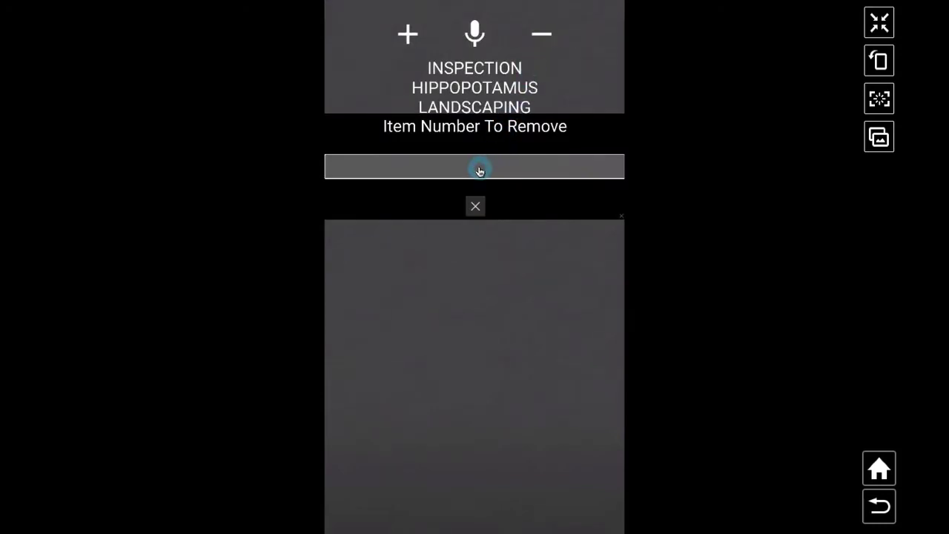
pyautogui.write('2')
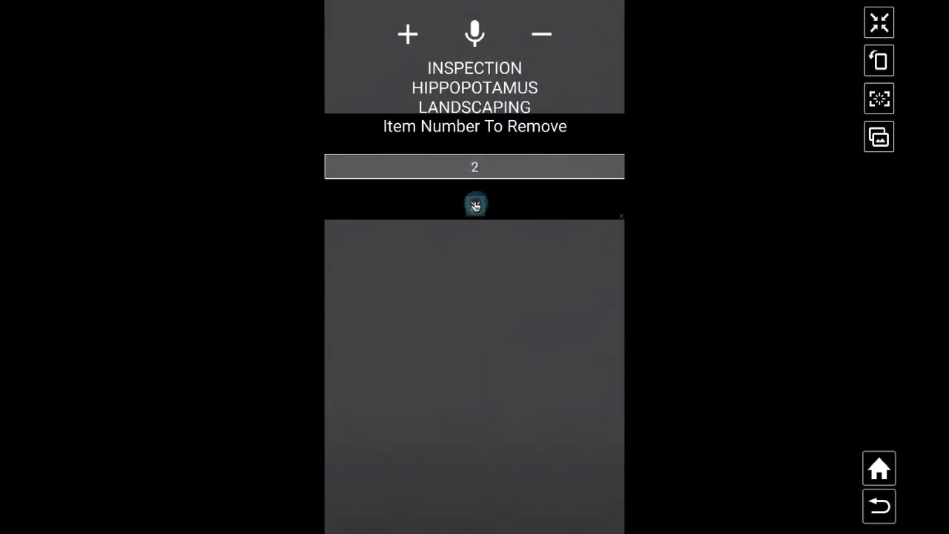
pyautogui.click(475, 206)
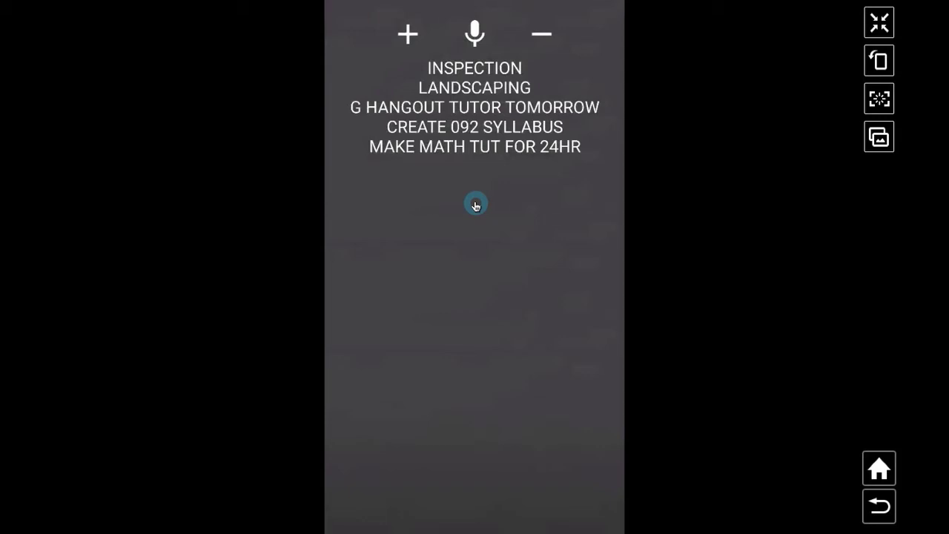
pyautogui.click(880, 22)
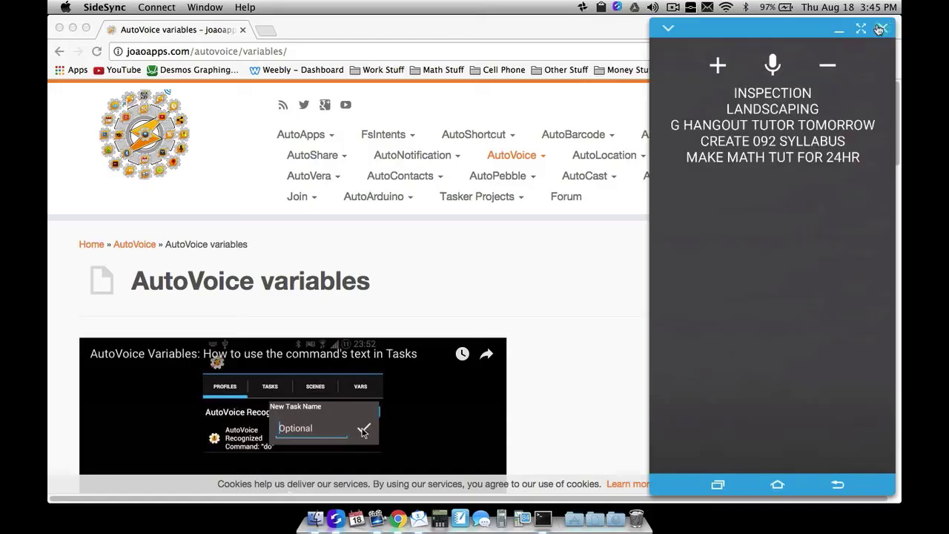
# Go to Tasker's Profiles tab and select the AutoVoice Recognized Command profile
pyautogui.click(757, 260)
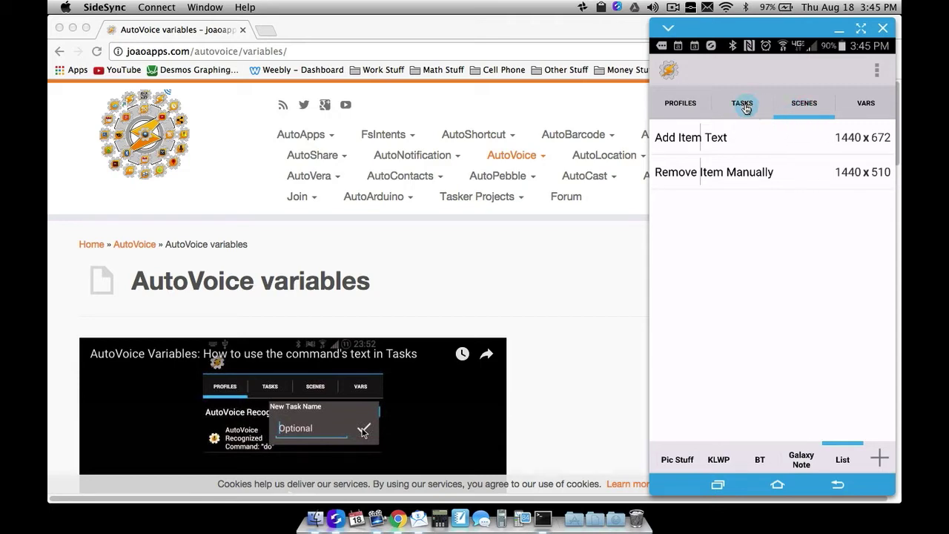
pyautogui.click(697, 105)
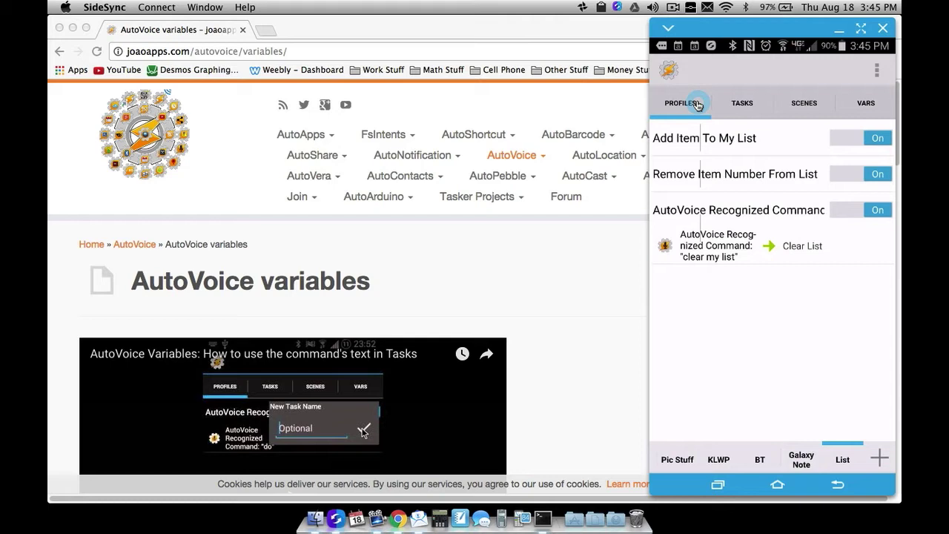
pyautogui.click(727, 213)
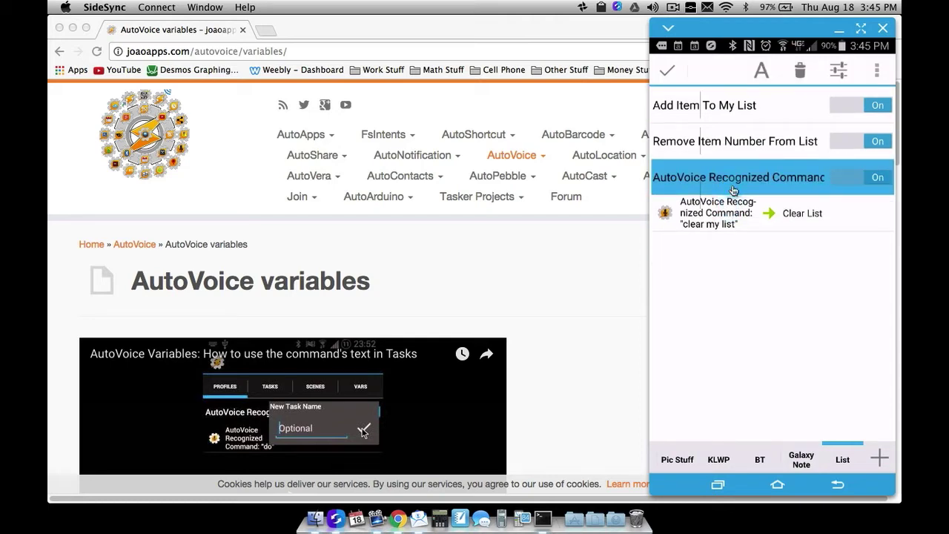
# Rename the profile to 'clear list' and expand the Add Item To My List profile
pyautogui.click(762, 74)
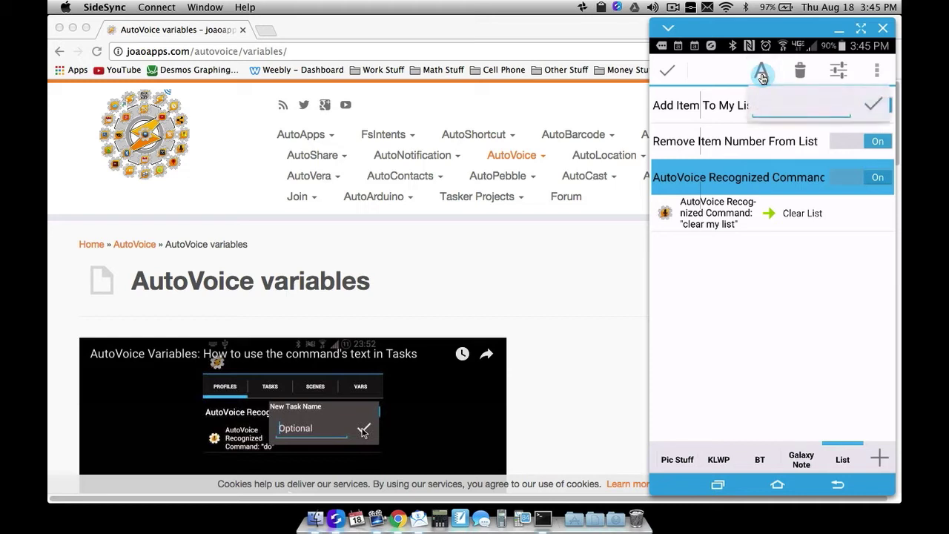
pyautogui.write('Cl')
pyautogui.write('ear li')
pyautogui.press('BackSpace')
pyautogui.press('BackSpace')
pyautogui.press('BackSpace')
pyautogui.press('BackSpace')
pyautogui.write('c')
pyautogui.press('BackSpace')
pyautogui.write('clear list')
pyautogui.click(871, 106)
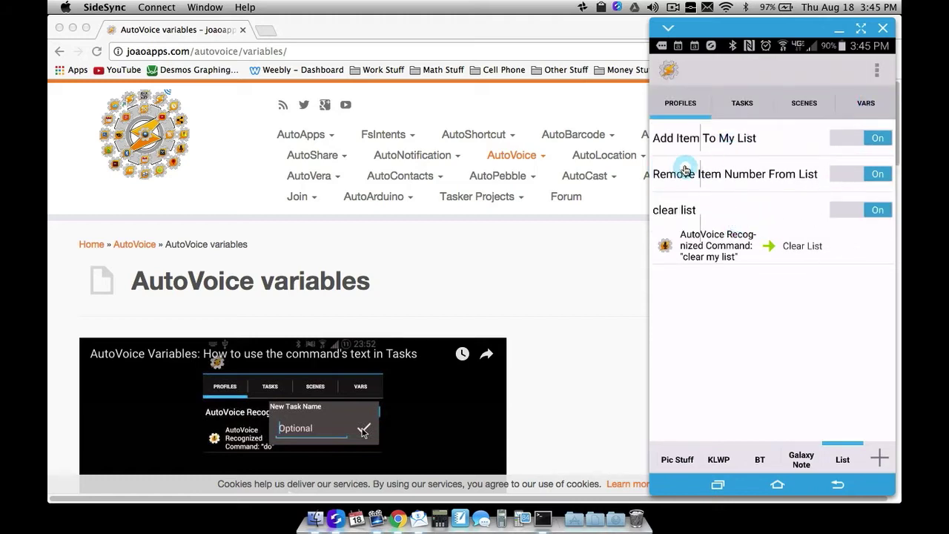
pyautogui.click(716, 143)
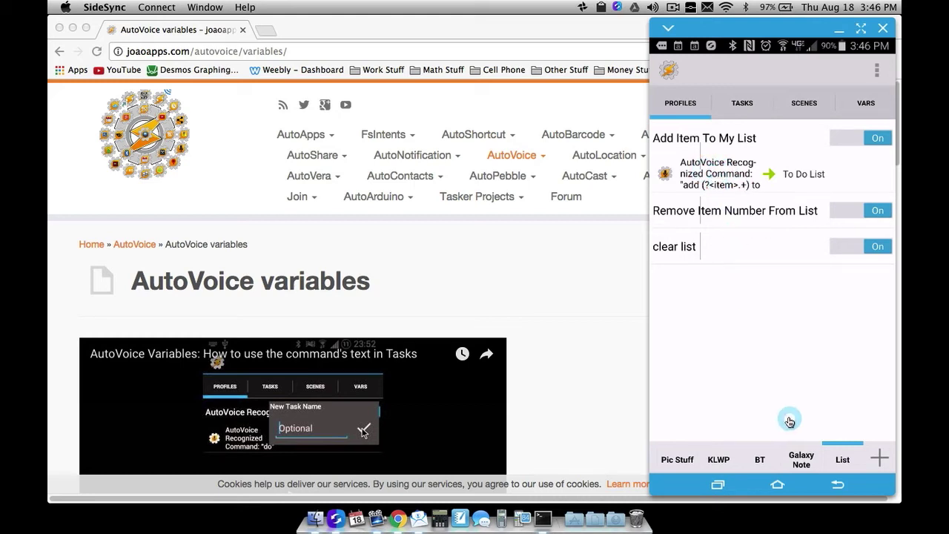
# Begin a new event profile and search the event categories for 'auto'
pyautogui.click(879, 460)
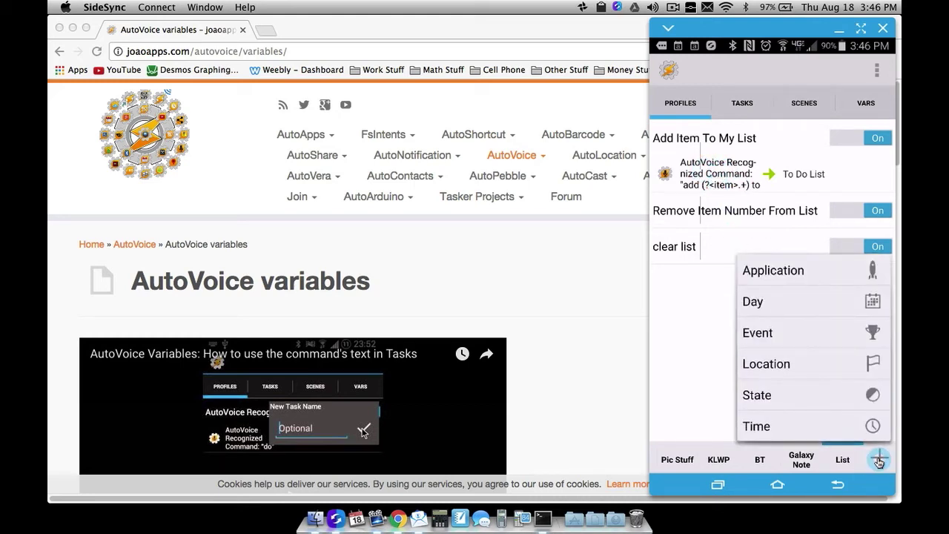
pyautogui.click(787, 334)
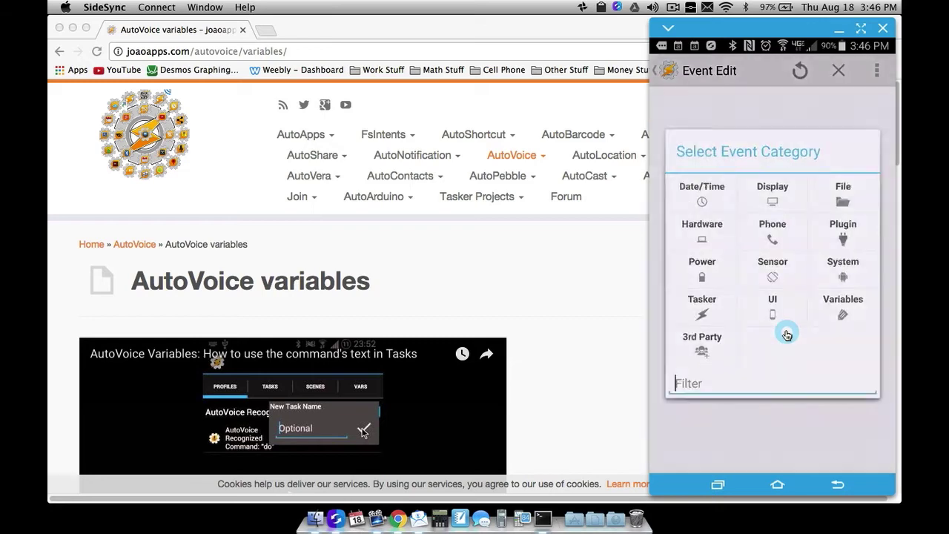
pyautogui.click(731, 389)
pyautogui.write('auoto')
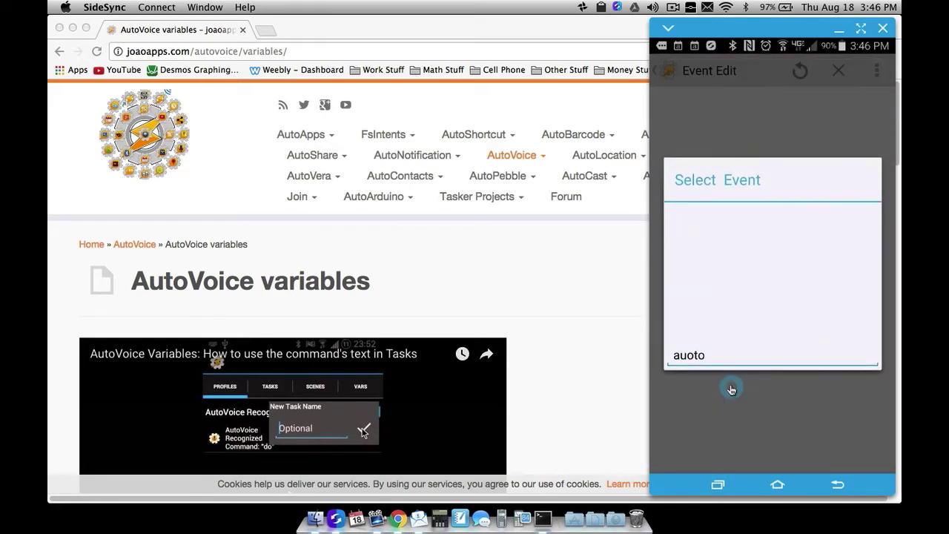
pyautogui.press('BackSpace')
pyautogui.press('BackSpace')
pyautogui.press('BackSpace')
pyautogui.write('to')
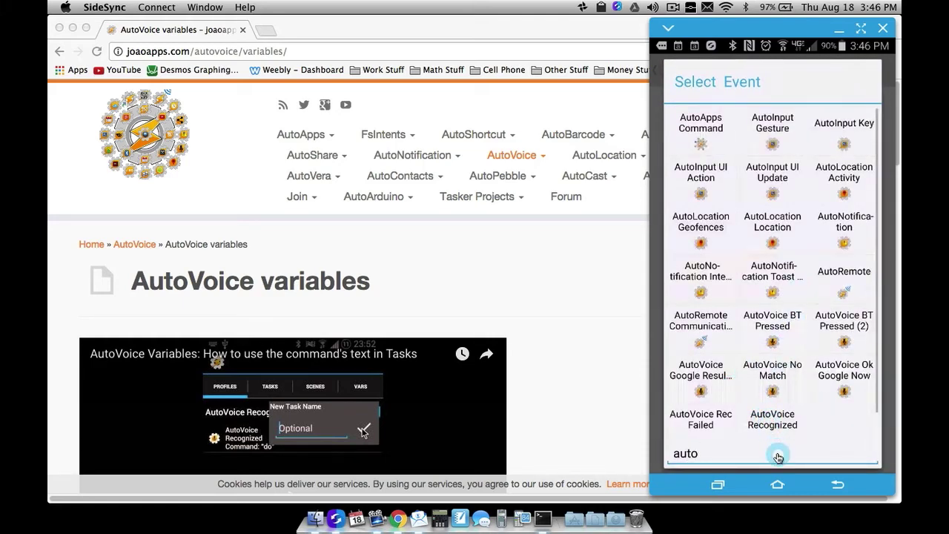
# Back out and open the AutoVoice Recognized event of Add Item To My List
pyautogui.click(838, 485)
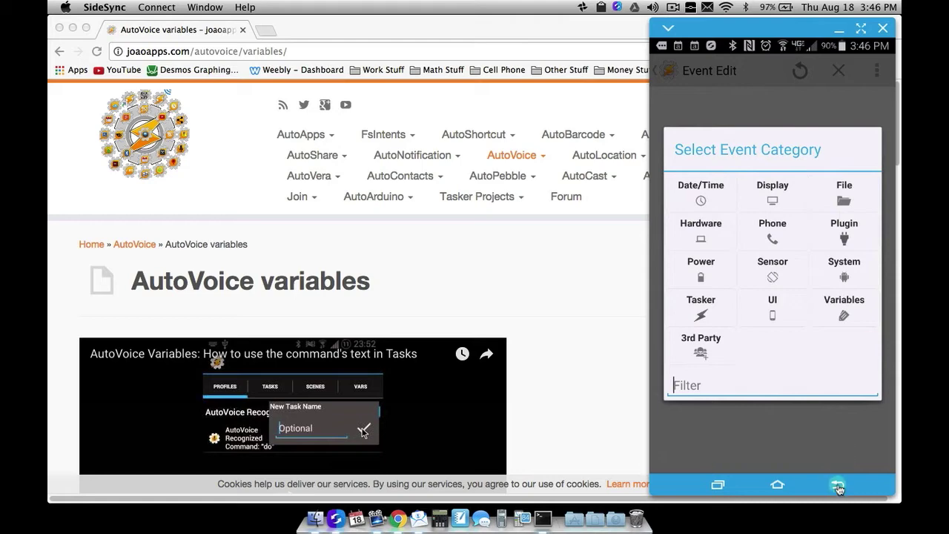
pyautogui.click(838, 485)
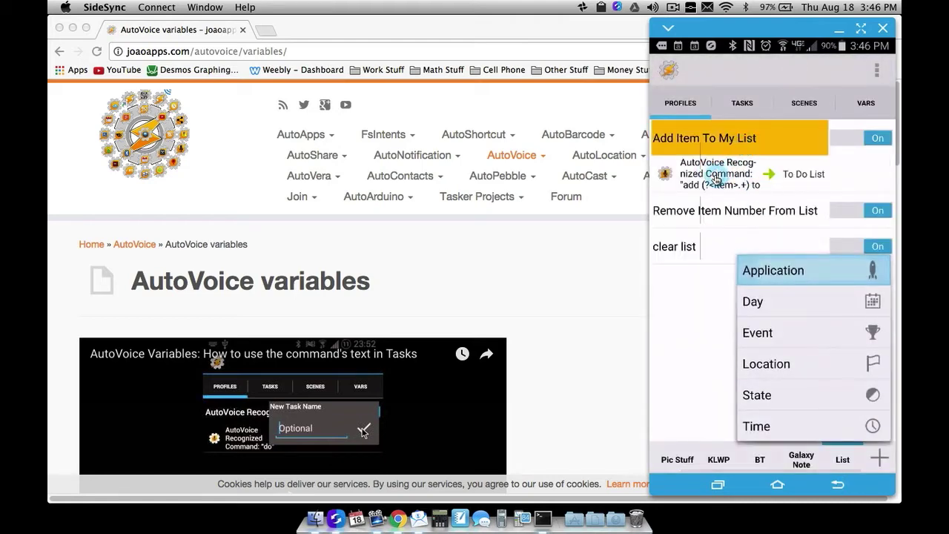
pyautogui.click(716, 179)
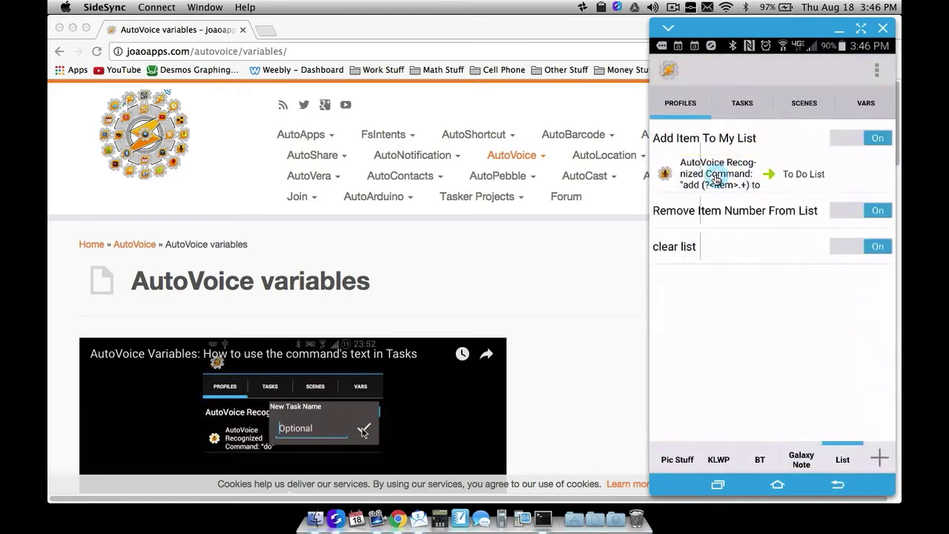
pyautogui.click(715, 178)
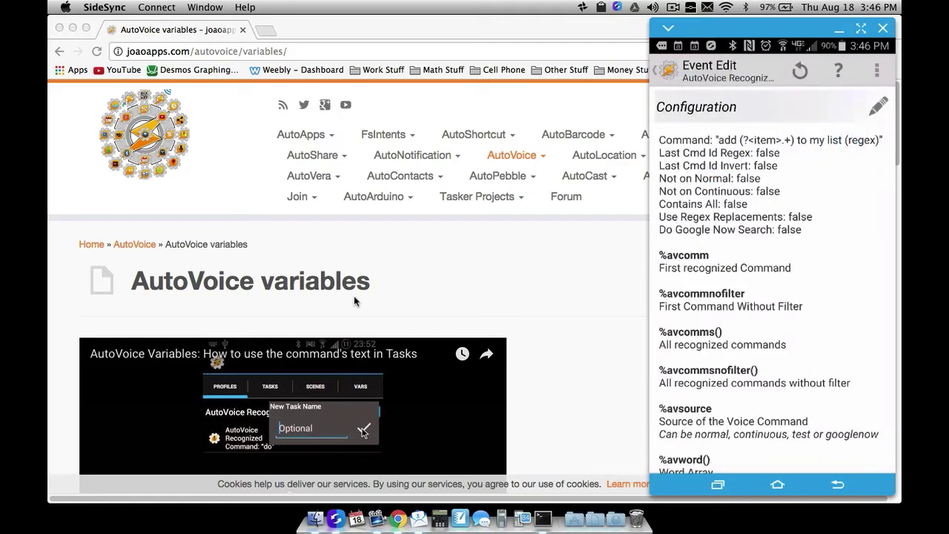
# Scroll the joaoapps AutoVoice variables page to the named regex group explanation, like (?<level>.+)
pyautogui.scroll(-5, 354, 301)
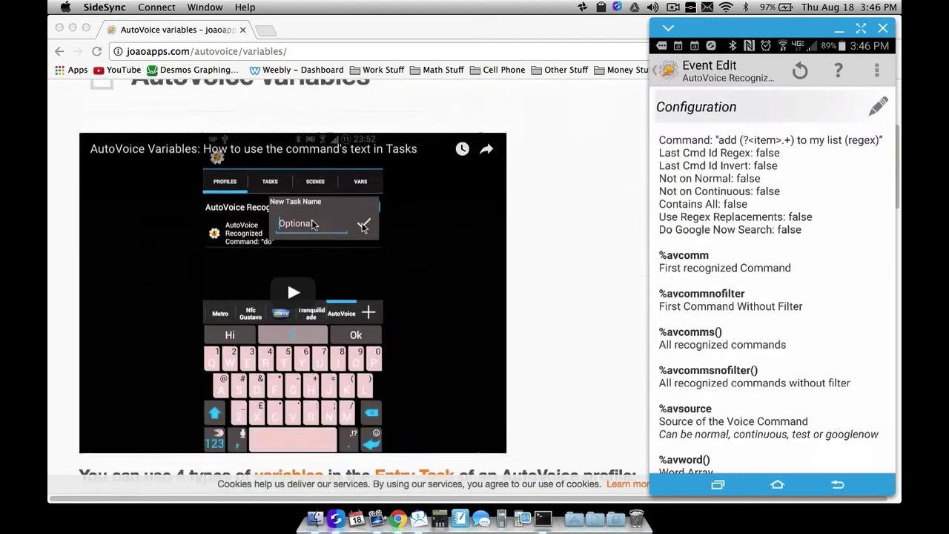
pyautogui.scroll(-7, 311, 221)
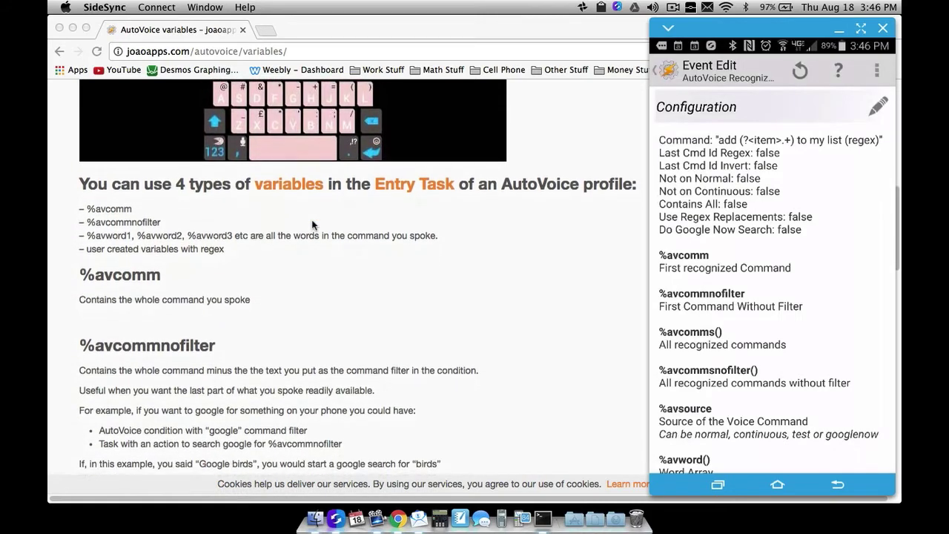
pyautogui.scroll(2, 312, 224)
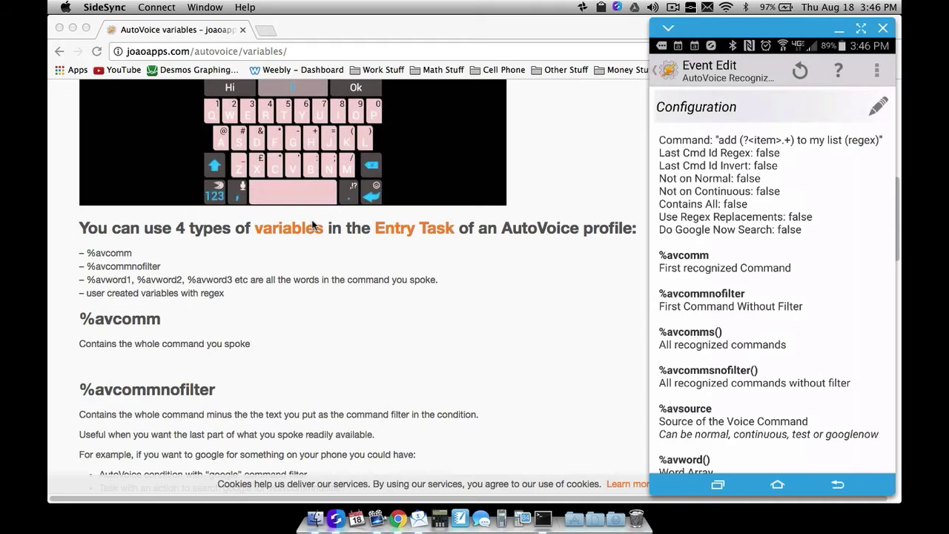
pyautogui.scroll(-15, 312, 225)
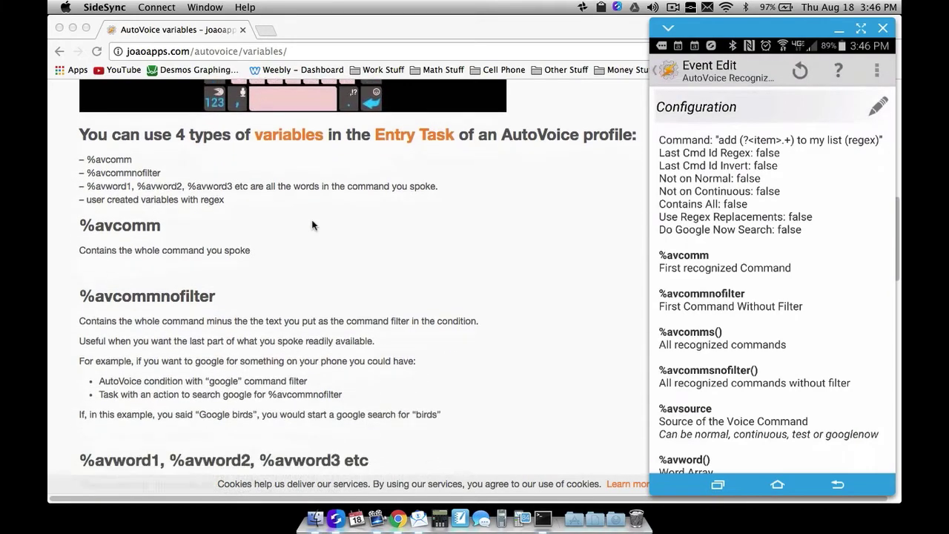
pyautogui.scroll(-7, 313, 225)
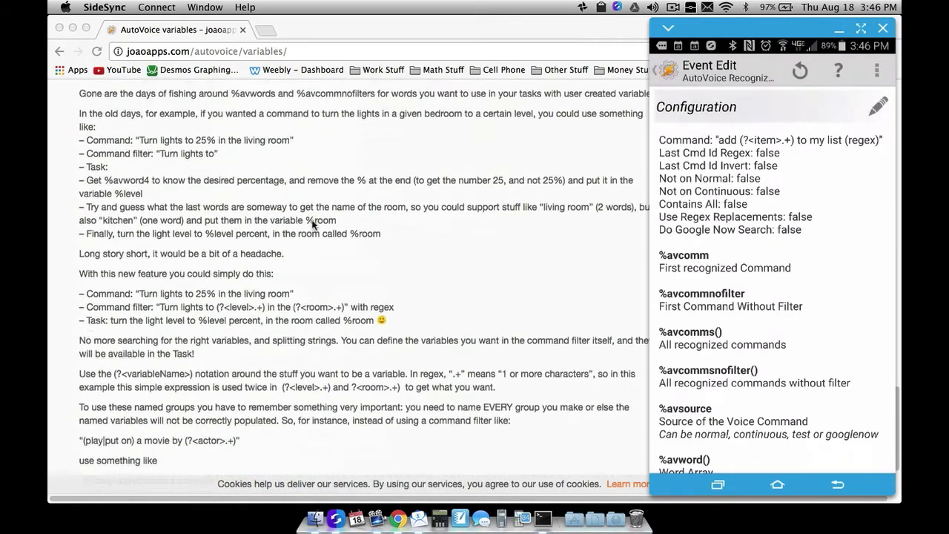
pyautogui.scroll(1, 312, 225)
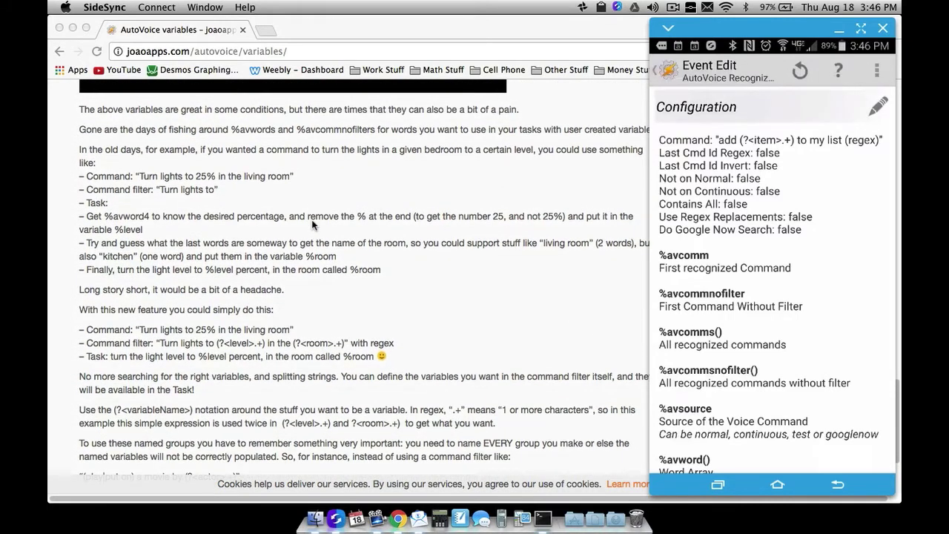
pyautogui.scroll(-1, 313, 225)
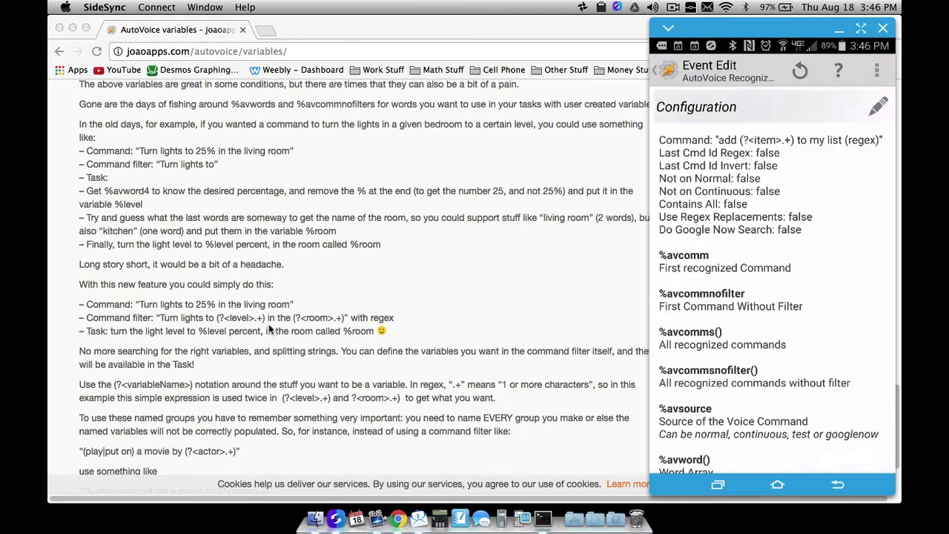
pyautogui.scroll(-1, 273, 339)
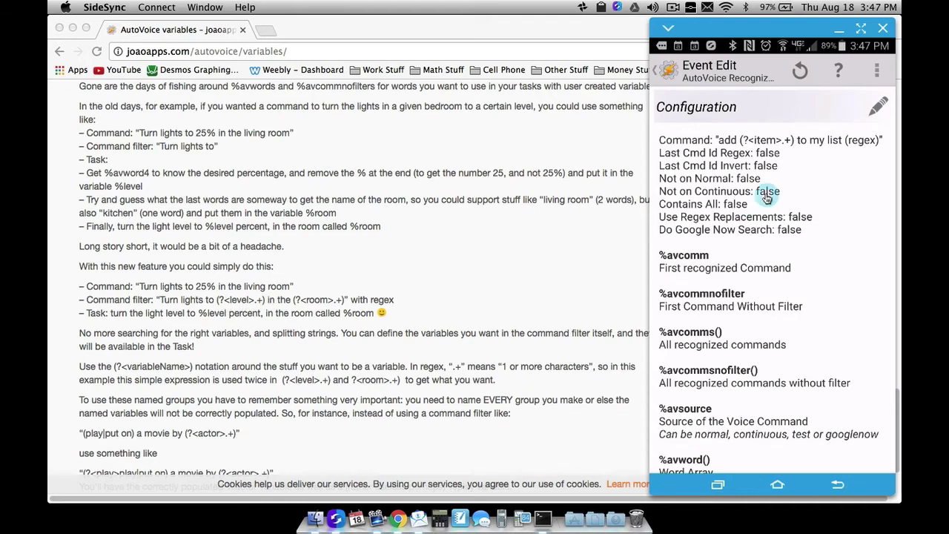
# Change the command filter to 'add (?<item>.+) to my list' with lowercase item
pyautogui.click(882, 113)
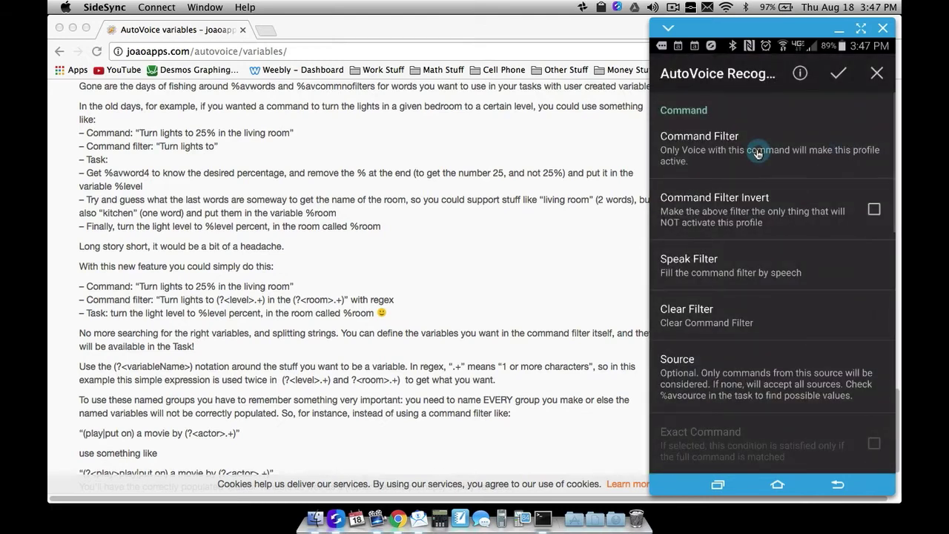
pyautogui.click(759, 155)
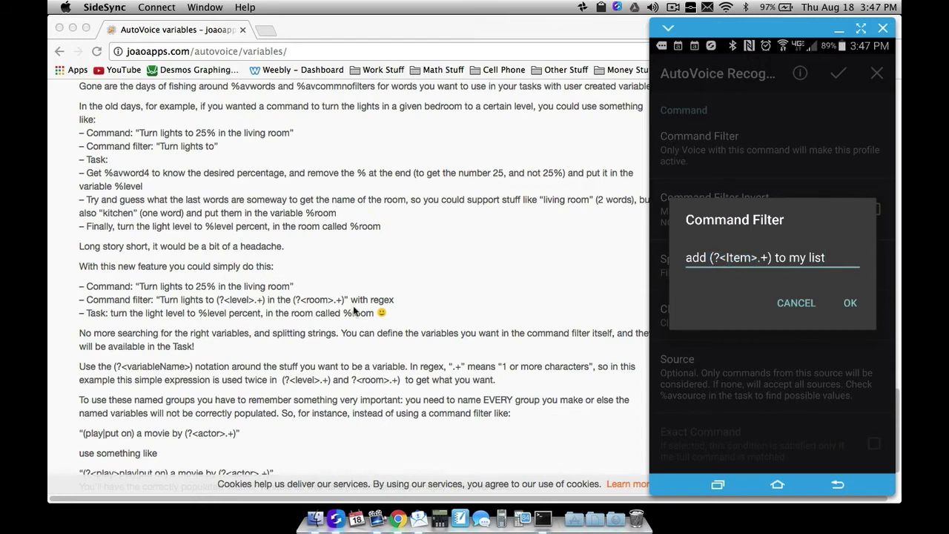
pyautogui.click(730, 263)
pyautogui.press('Delete')
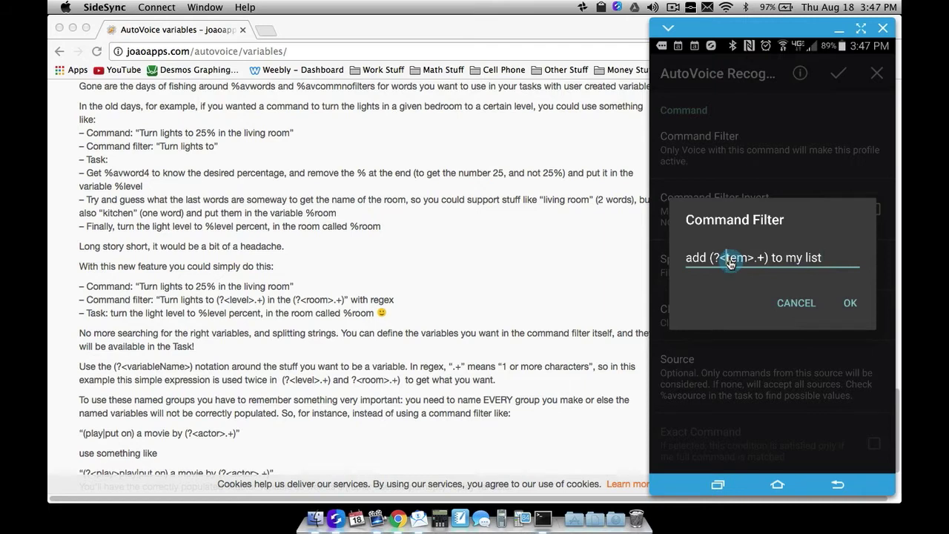
pyautogui.write('i')
pyautogui.click(851, 307)
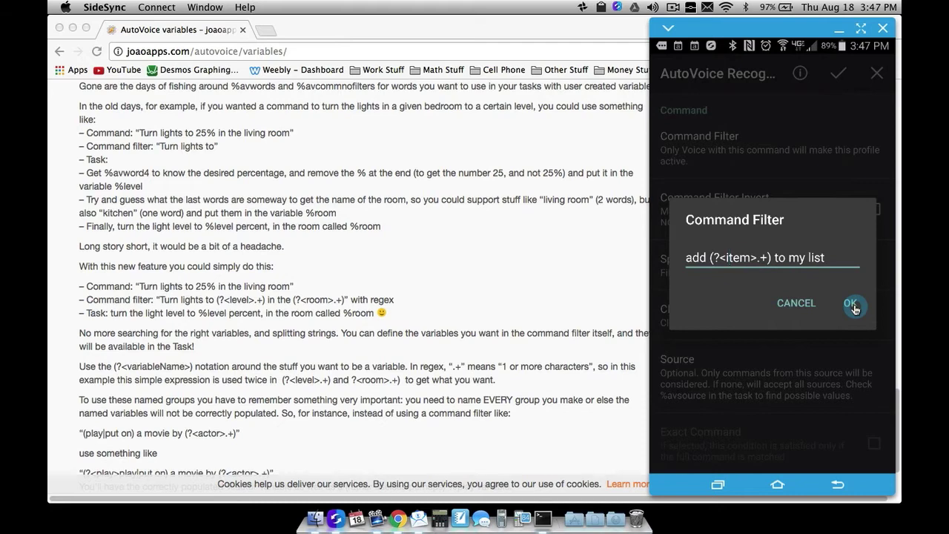
pyautogui.click(835, 73)
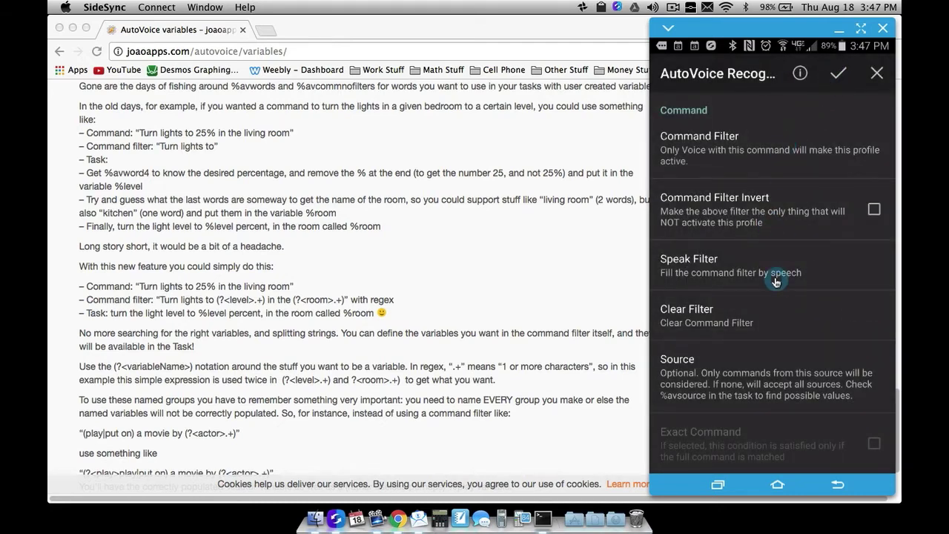
# Recheck the filter, save the AutoVoice settings and return to the profiles list
pyautogui.click(767, 151)
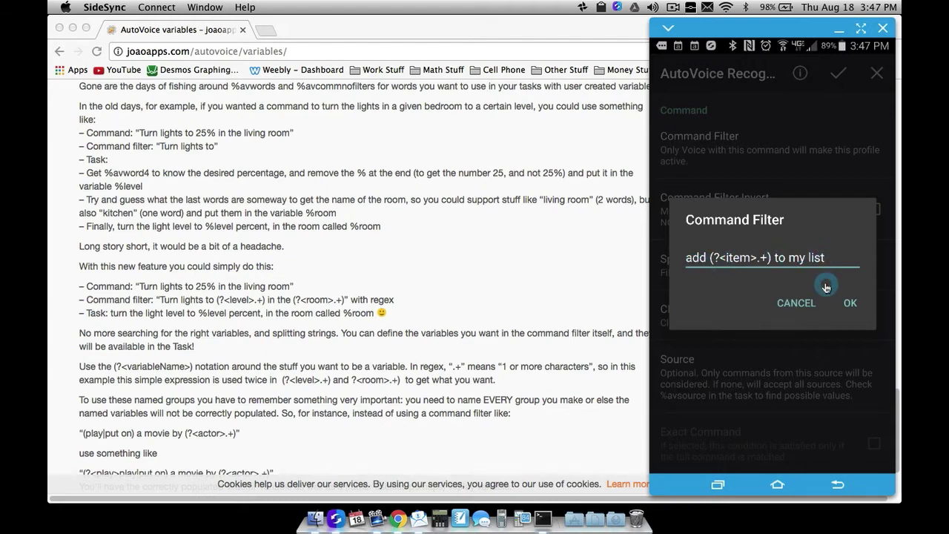
pyautogui.click(852, 303)
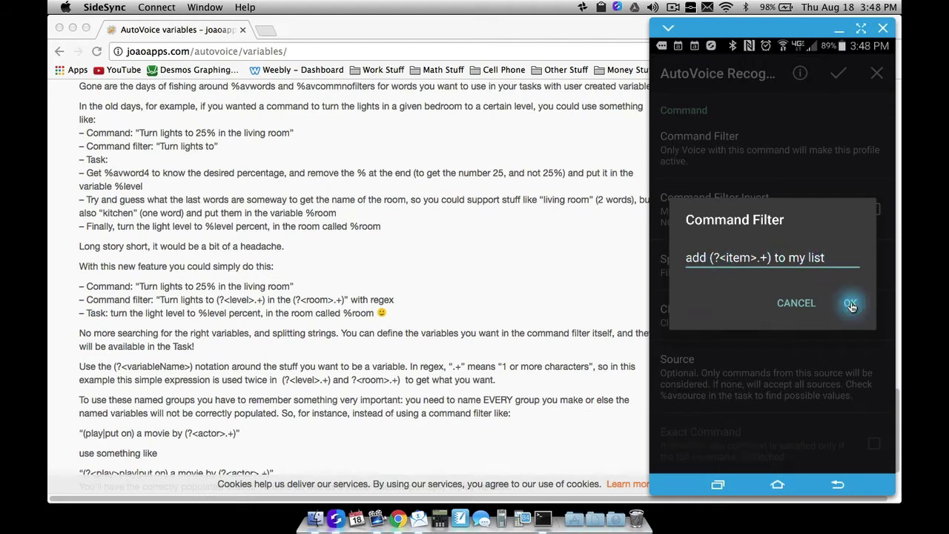
pyautogui.scroll(-5, 851, 306)
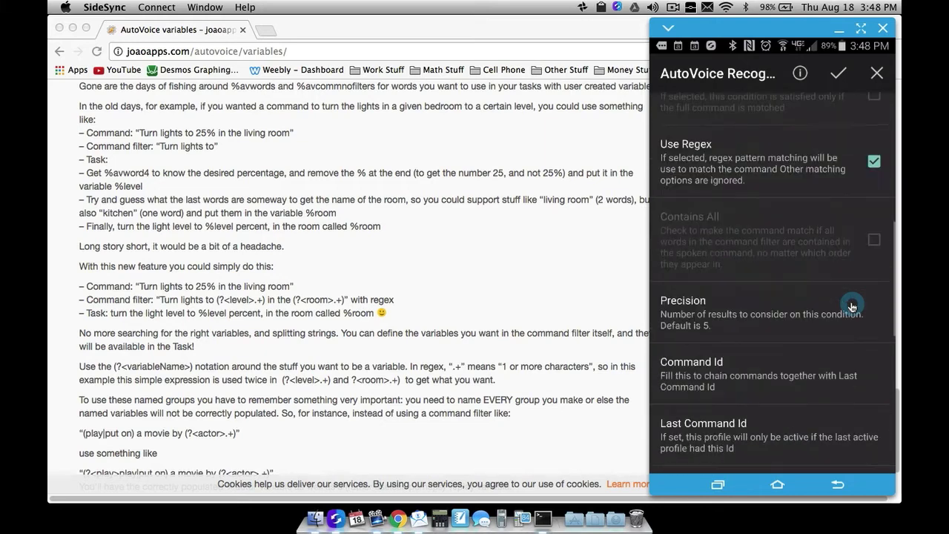
pyautogui.click(838, 73)
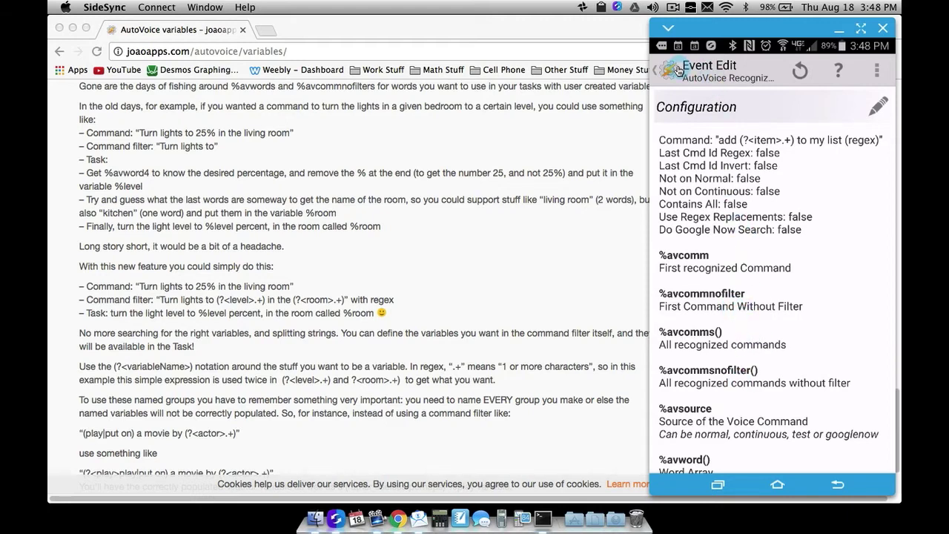
pyautogui.click(676, 70)
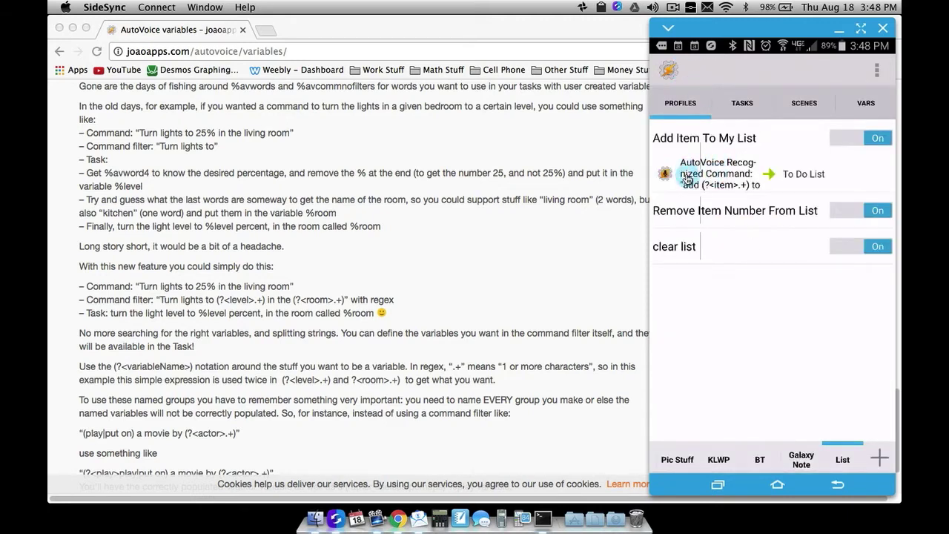
# Open the To Do List task and inspect the Array Push action's %List array name
pyautogui.click(786, 185)
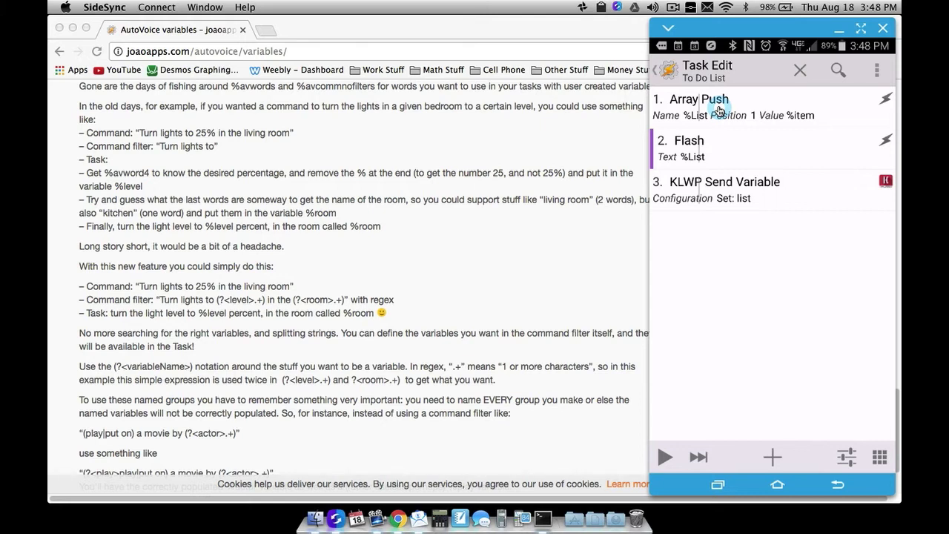
pyautogui.click(780, 121)
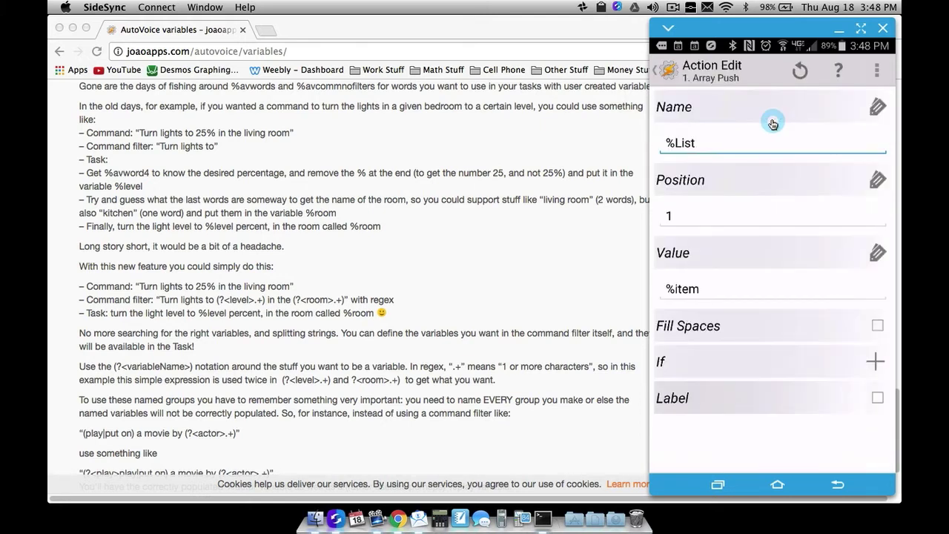
pyautogui.click(695, 142)
pyautogui.doubleClick(690, 146)
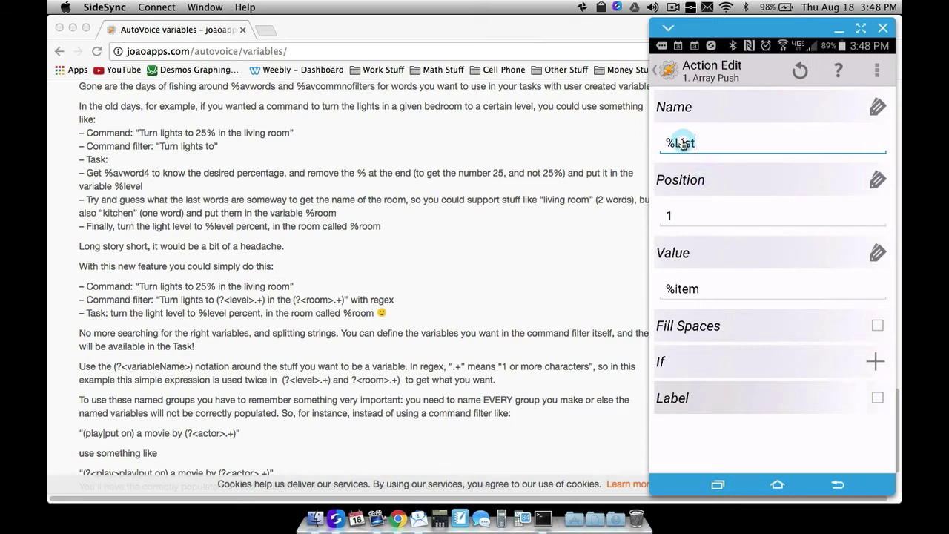
pyautogui.click(672, 146)
pyautogui.click(689, 145)
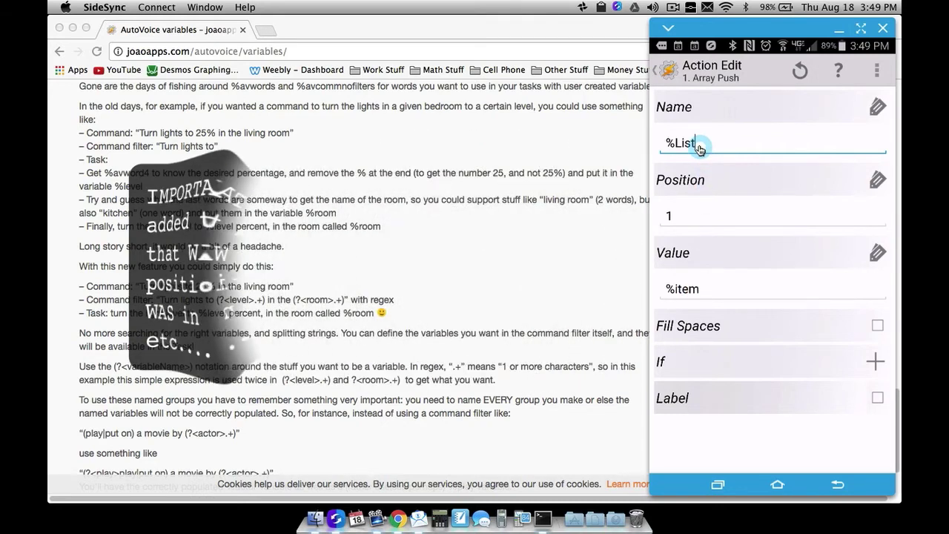
pyautogui.click(668, 71)
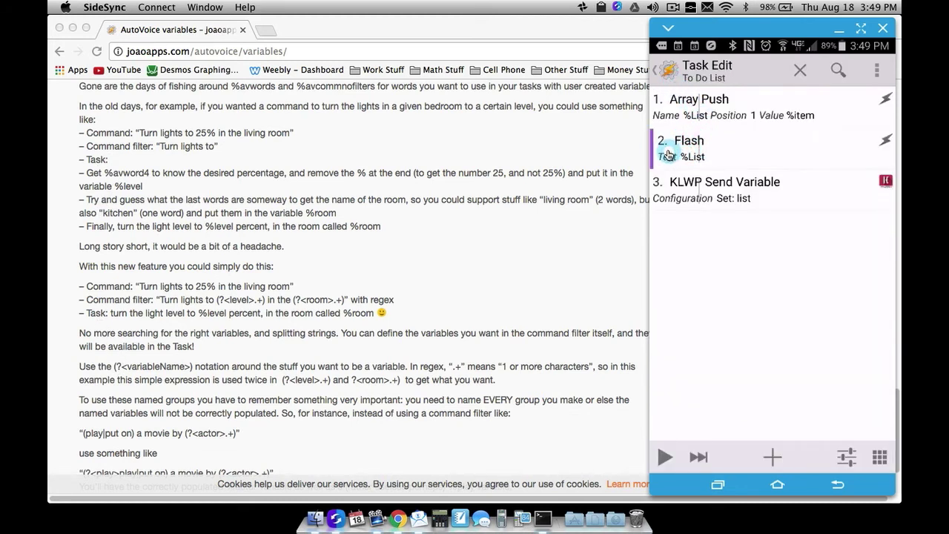
pyautogui.click(735, 195)
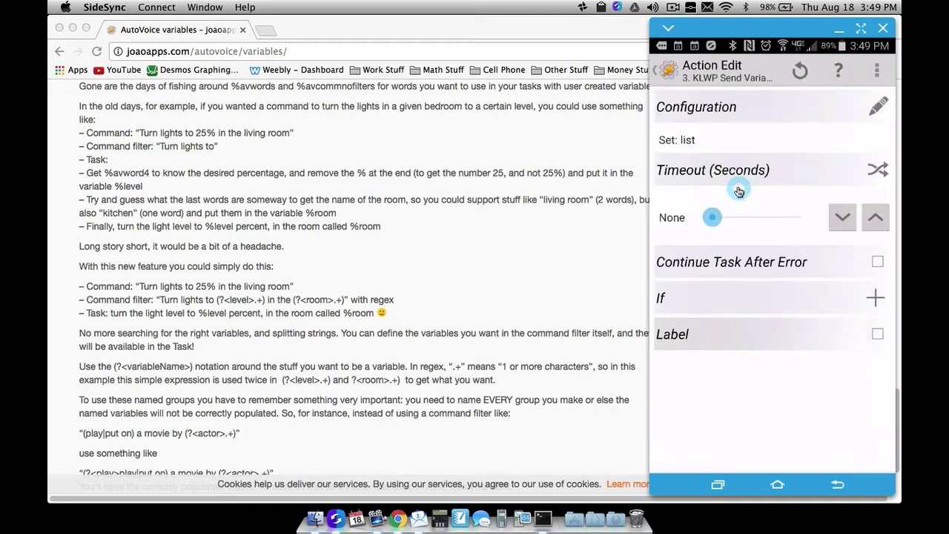
pyautogui.click(879, 109)
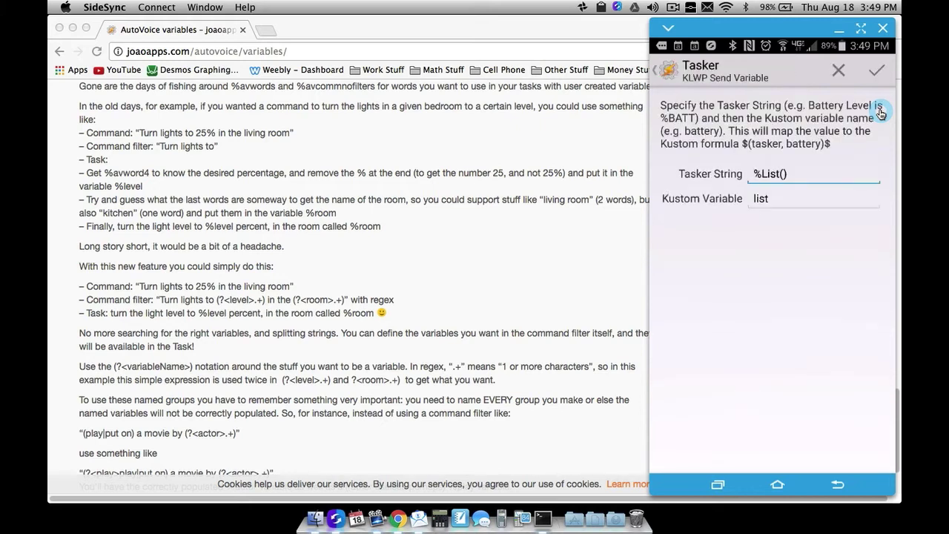
pyautogui.doubleClick(814, 174)
pyautogui.click(772, 185)
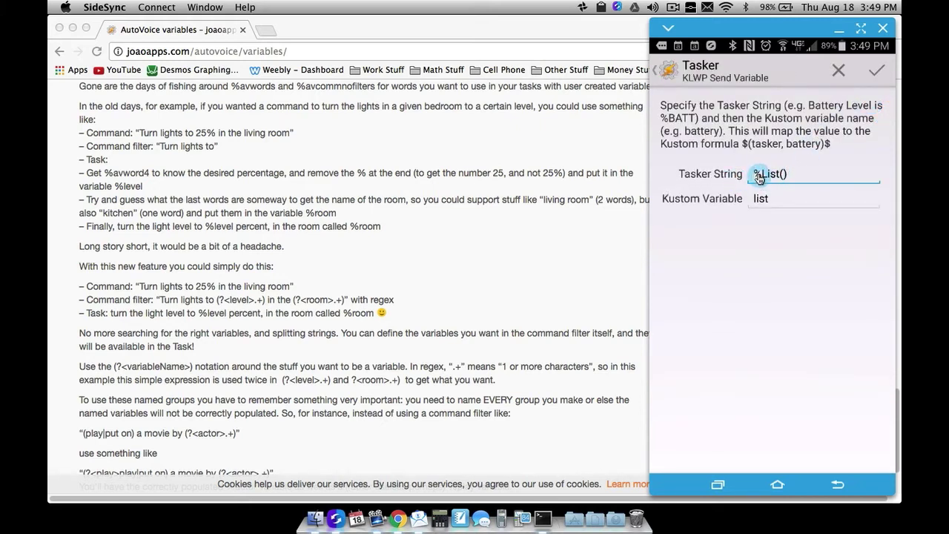
pyautogui.click(772, 179)
pyautogui.moveTo(771, 179); pyautogui.dragTo(785, 182)
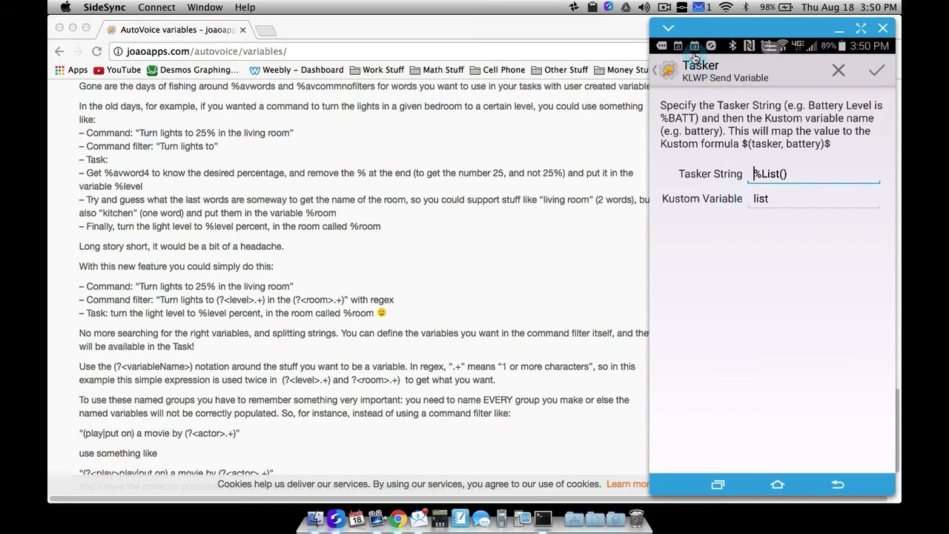
pyautogui.click(671, 72)
pyautogui.click(672, 72)
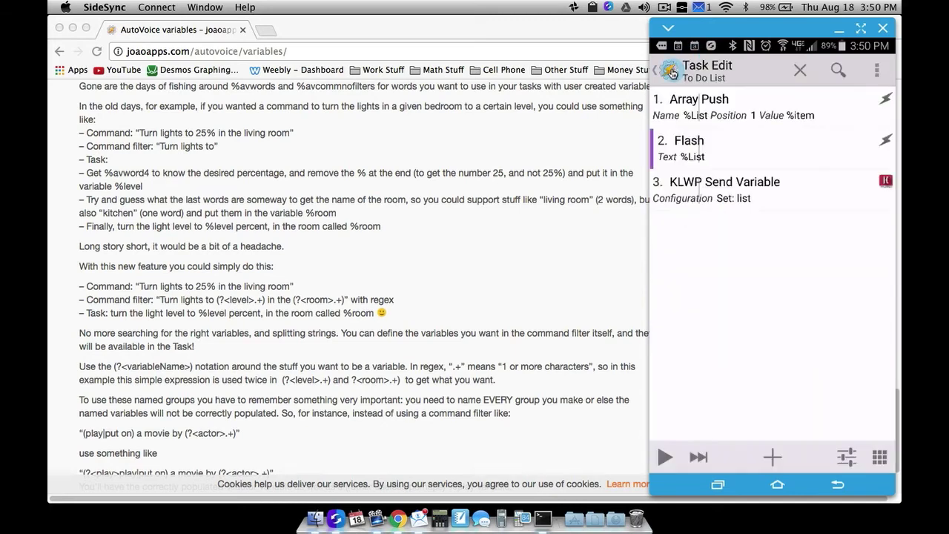
# From Profiles, open the AutoVoice trigger settings of Remove Item Number From List
pyautogui.click(672, 72)
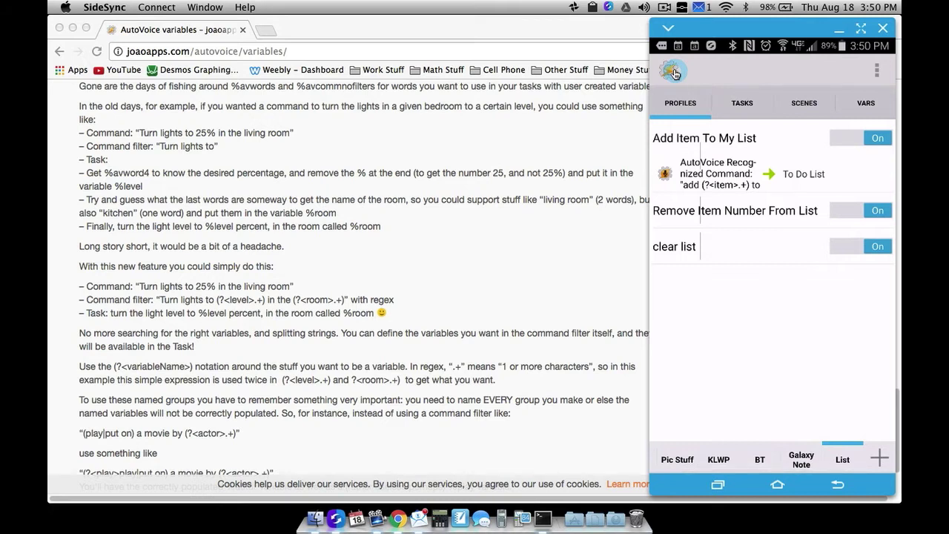
pyautogui.click(682, 214)
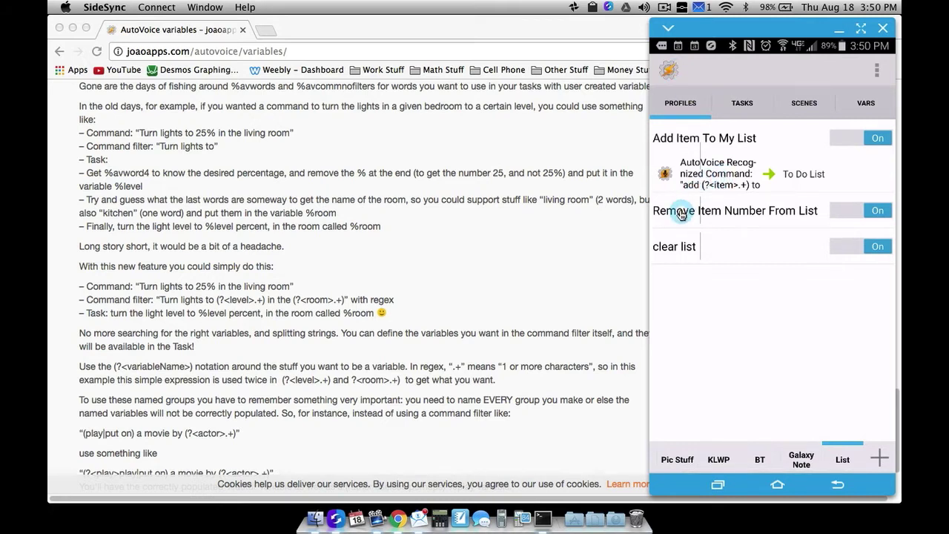
pyautogui.click(717, 144)
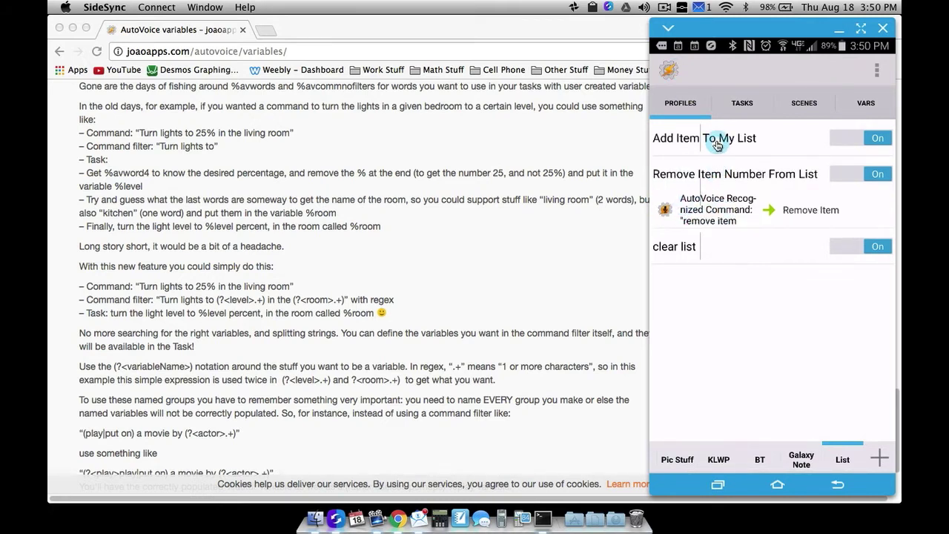
pyautogui.click(719, 208)
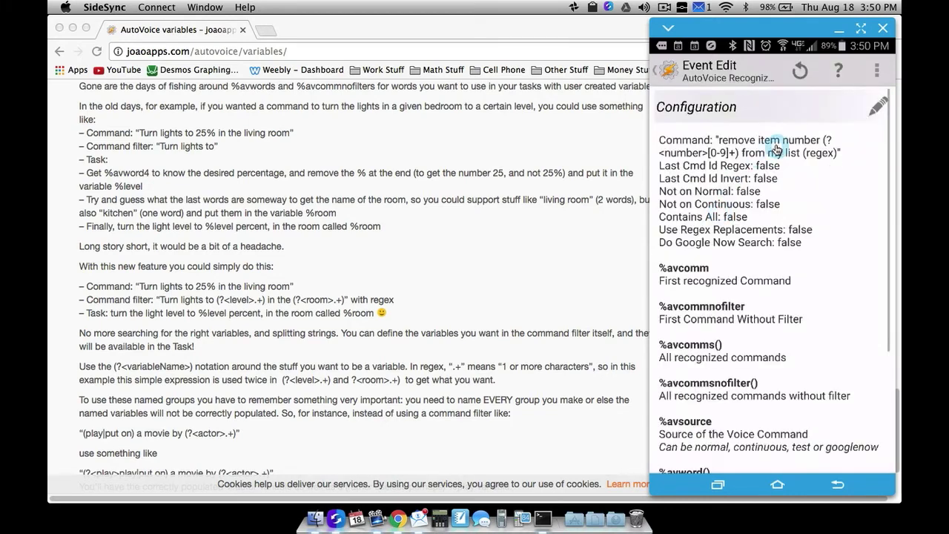
pyautogui.click(868, 127)
pyautogui.click(880, 109)
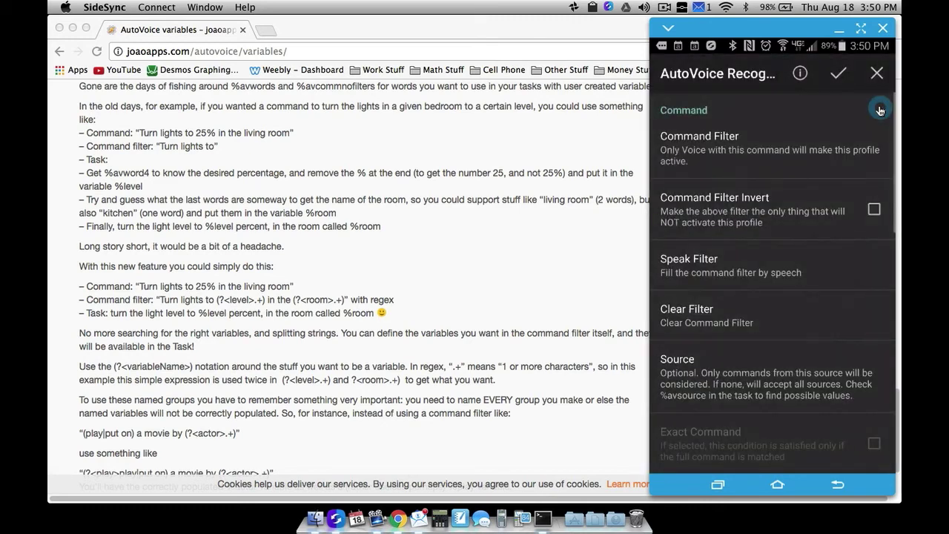
# Review the regex filter 'remove item number (?<number>[0-9]+) from my list' and save it
pyautogui.click(772, 152)
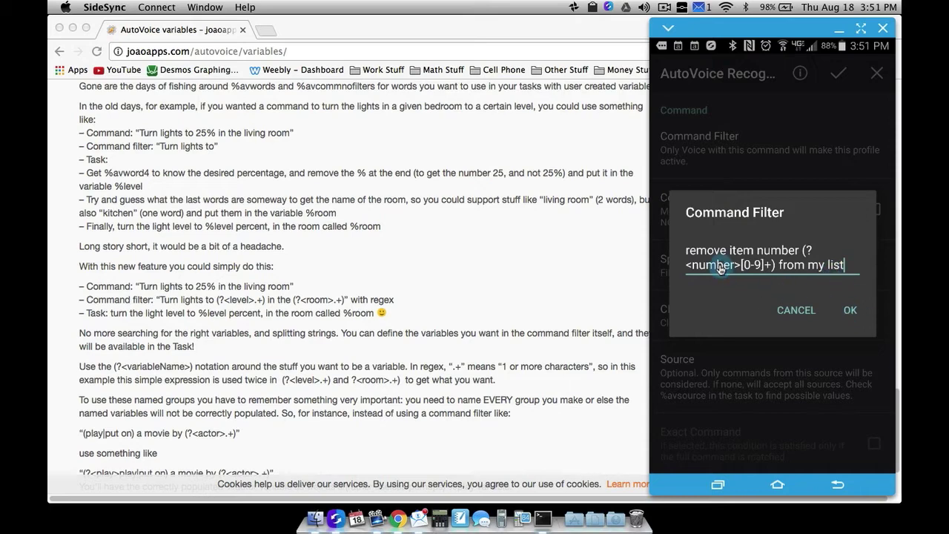
pyautogui.click(850, 310)
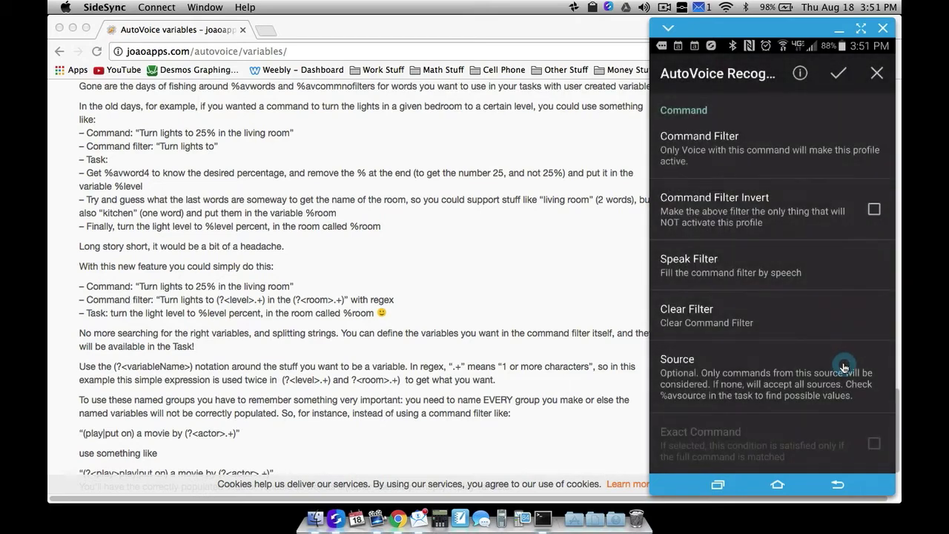
pyautogui.scroll(-5, 843, 367)
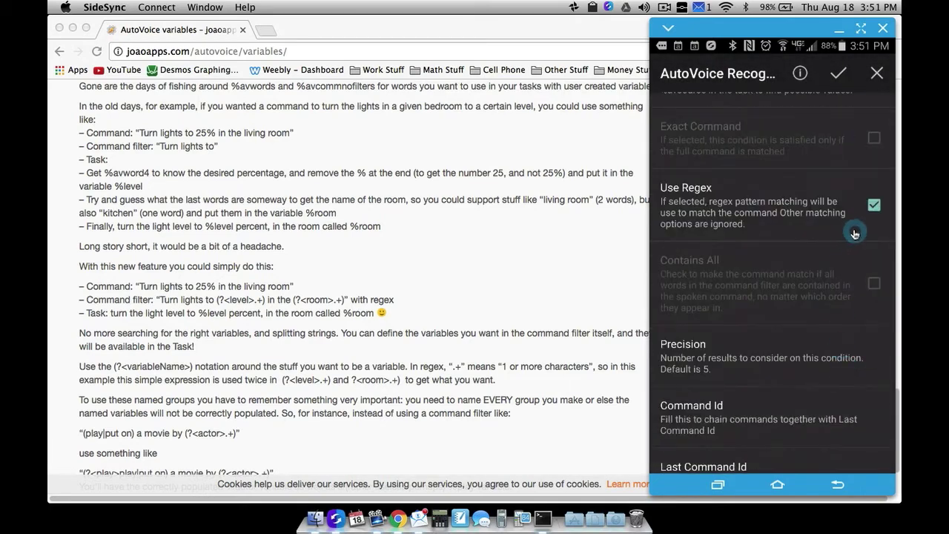
pyautogui.click(839, 74)
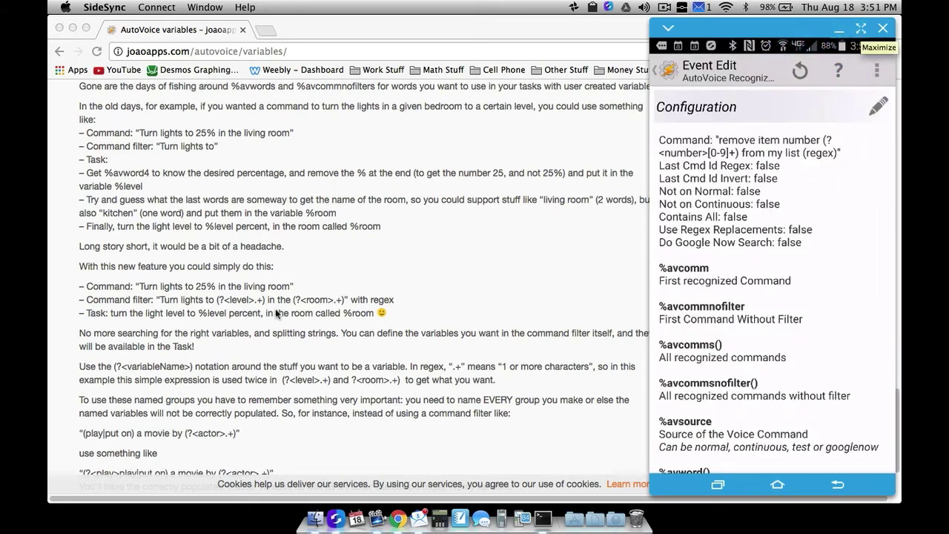
pyautogui.click(861, 28)
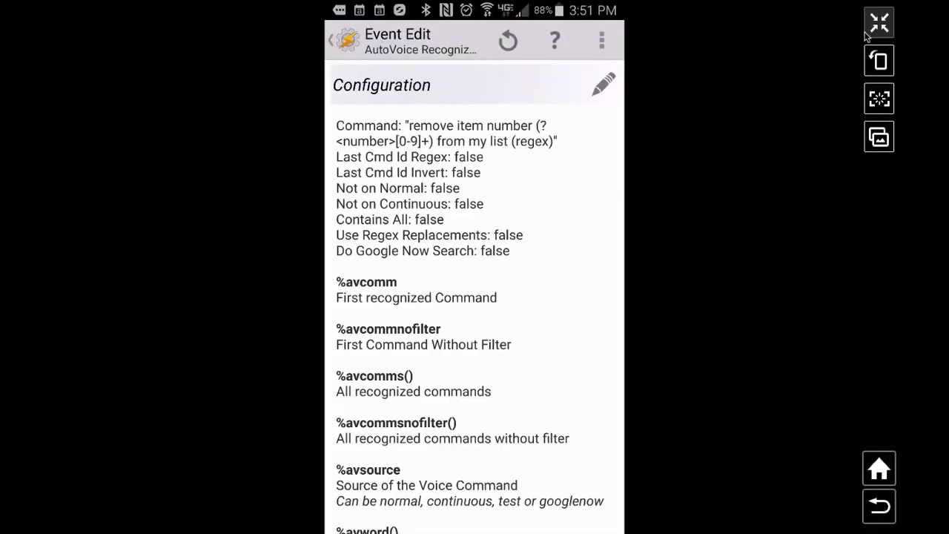
# Open the Remove Item task and inspect its Array Pop step's settings
pyautogui.click(340, 50)
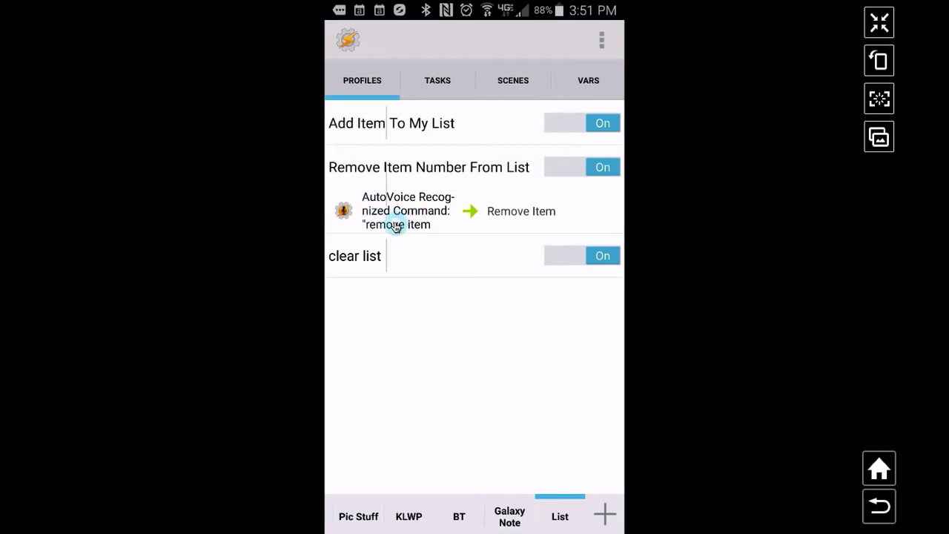
pyautogui.click(513, 214)
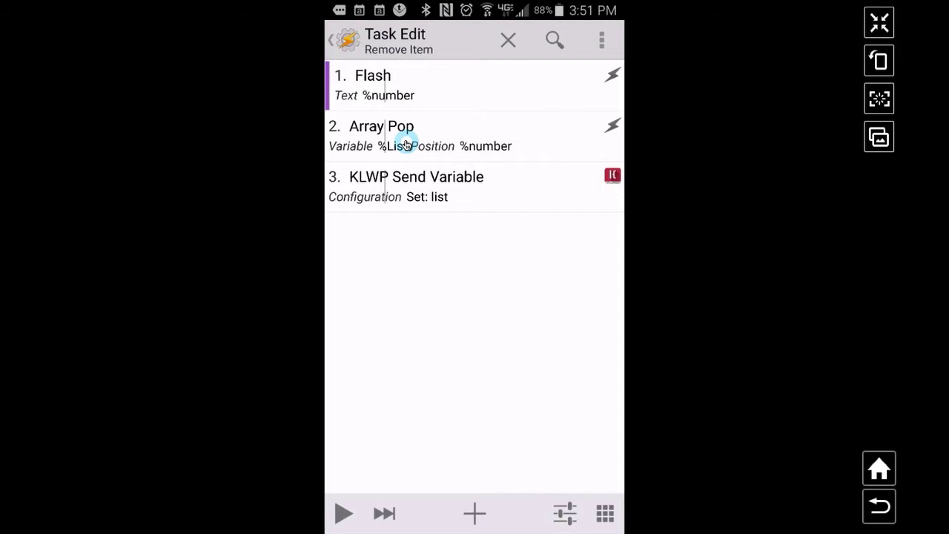
pyautogui.click(451, 129)
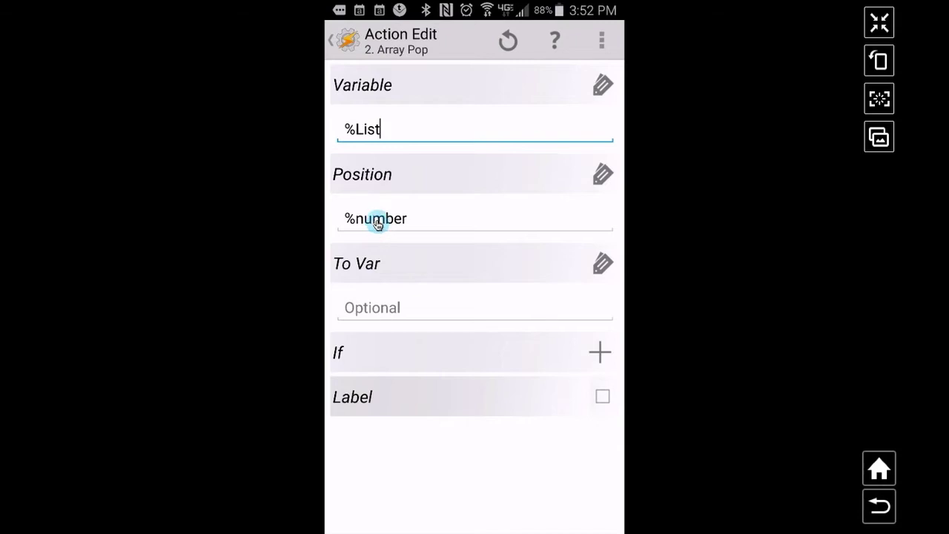
pyautogui.click(345, 44)
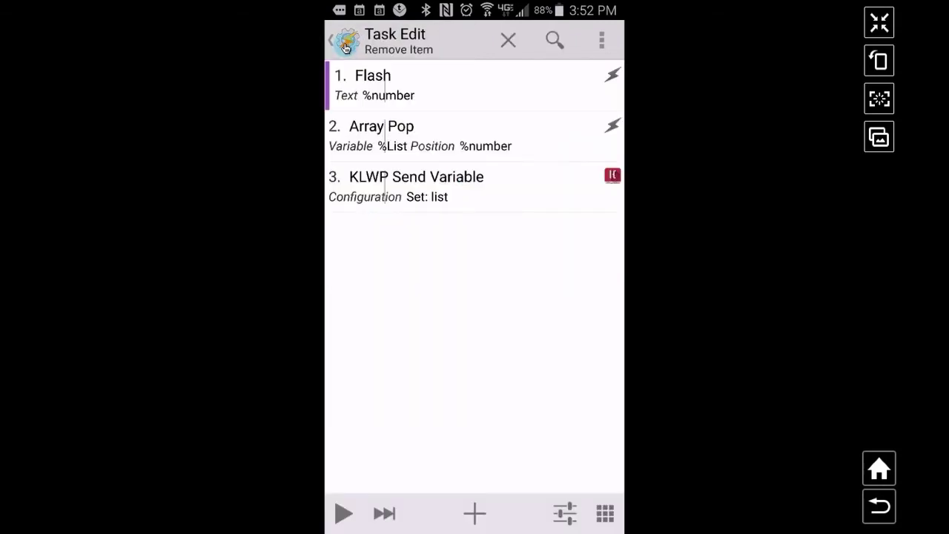
# Inspect the KLWP Send Variable step's variable mapping, then return to the task
pyautogui.click(465, 175)
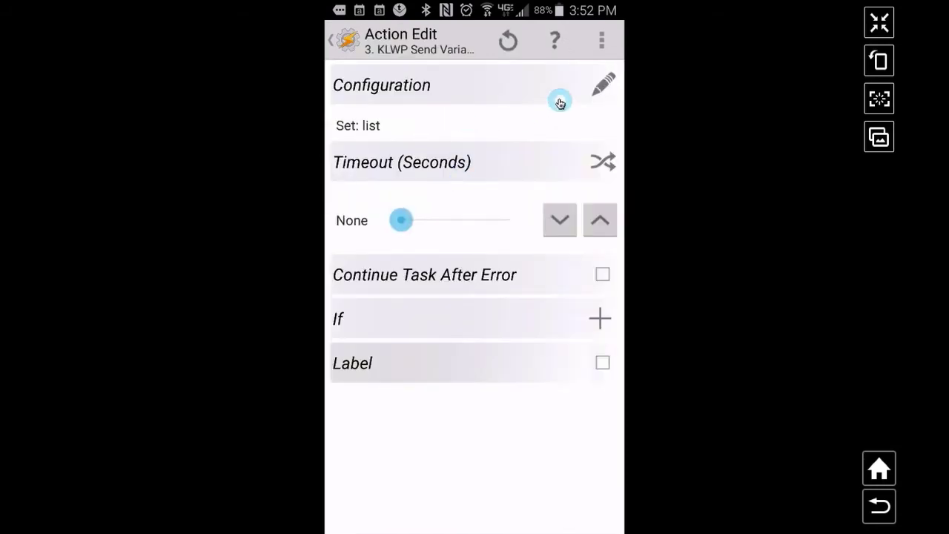
pyautogui.click(603, 84)
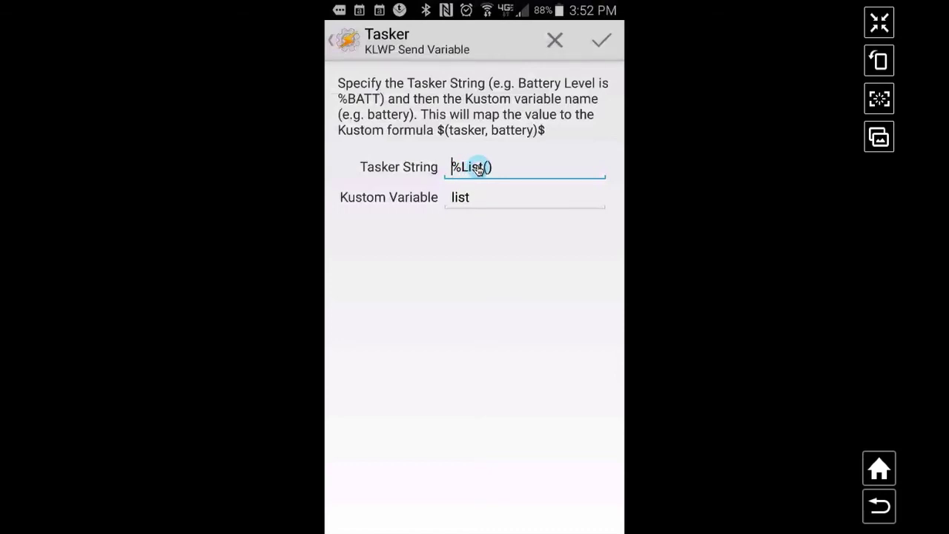
pyautogui.click(348, 46)
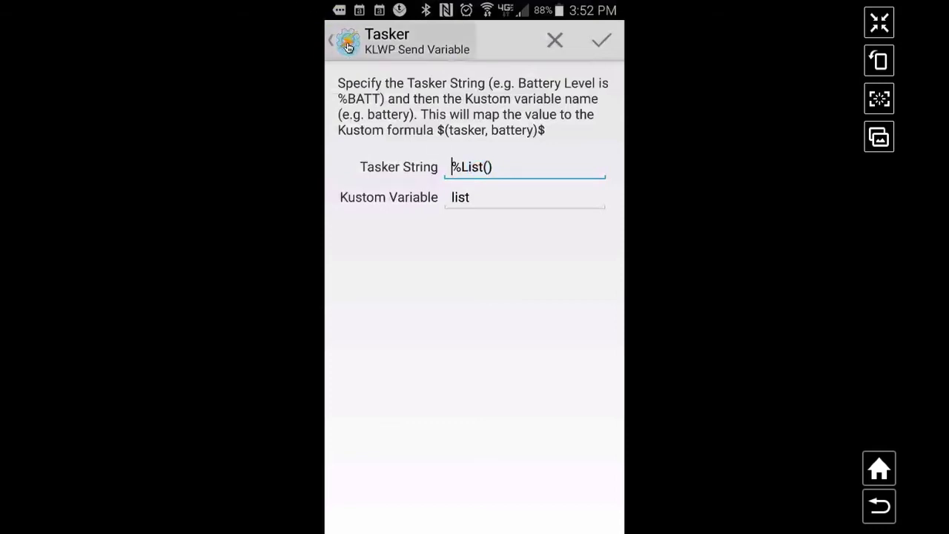
pyautogui.click(347, 46)
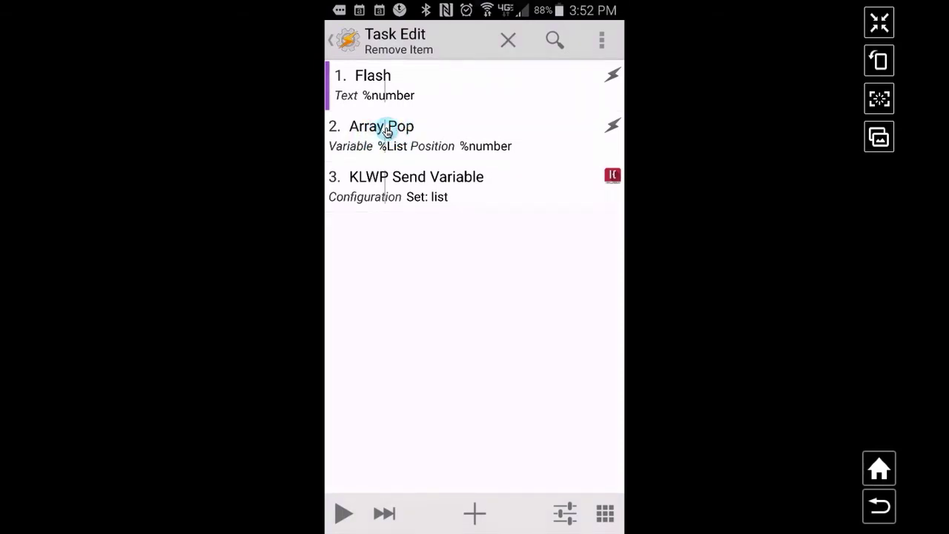
# Search the action picker for 'array', cancel without adding, and leave the Remove Item task
pyautogui.click(474, 512)
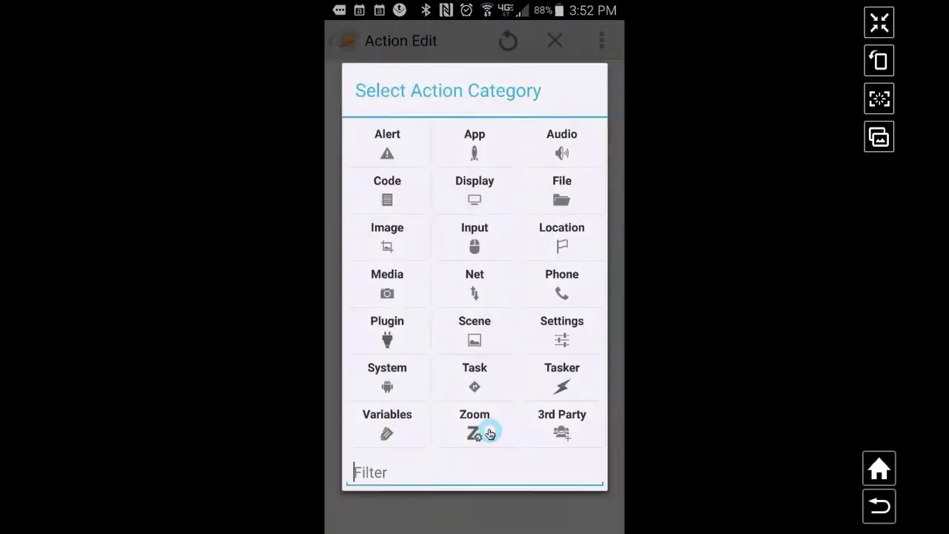
pyautogui.write('array')
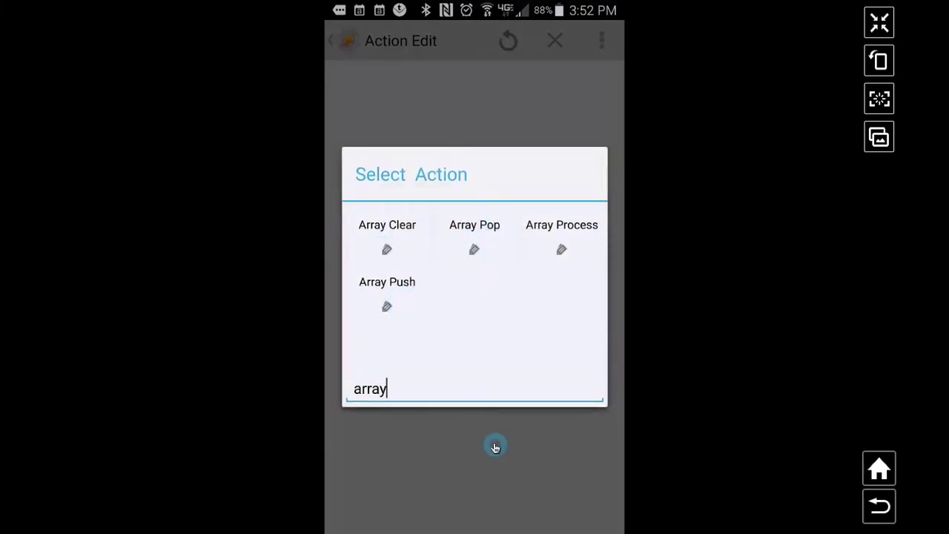
pyautogui.click(532, 515)
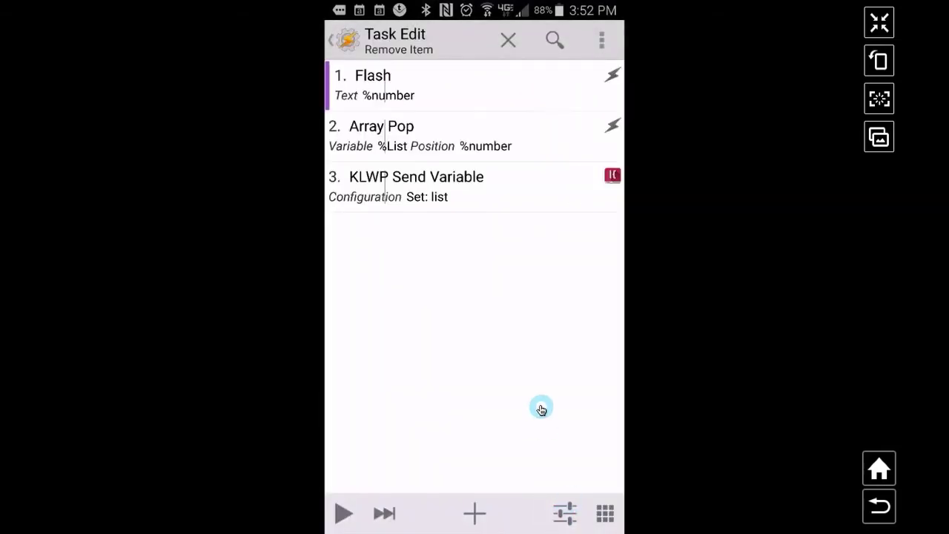
pyautogui.click(348, 44)
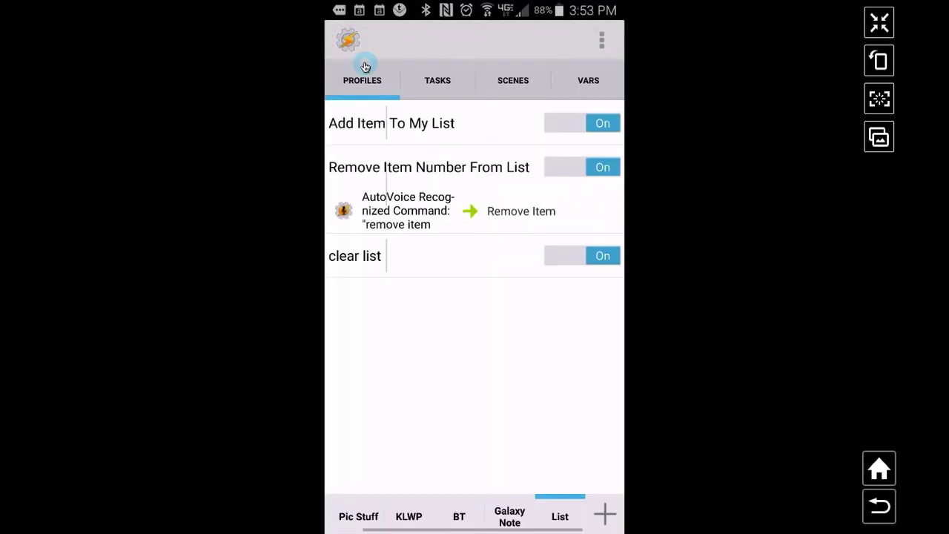
# Expand the clear list profile and open its AutoVoice trigger's 'clear my list' command filter
pyautogui.click(399, 257)
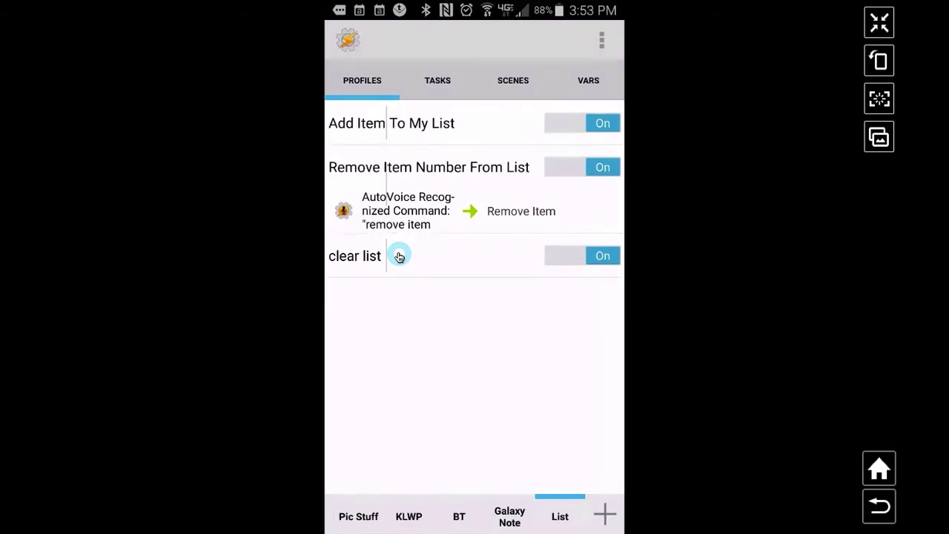
pyautogui.click(367, 259)
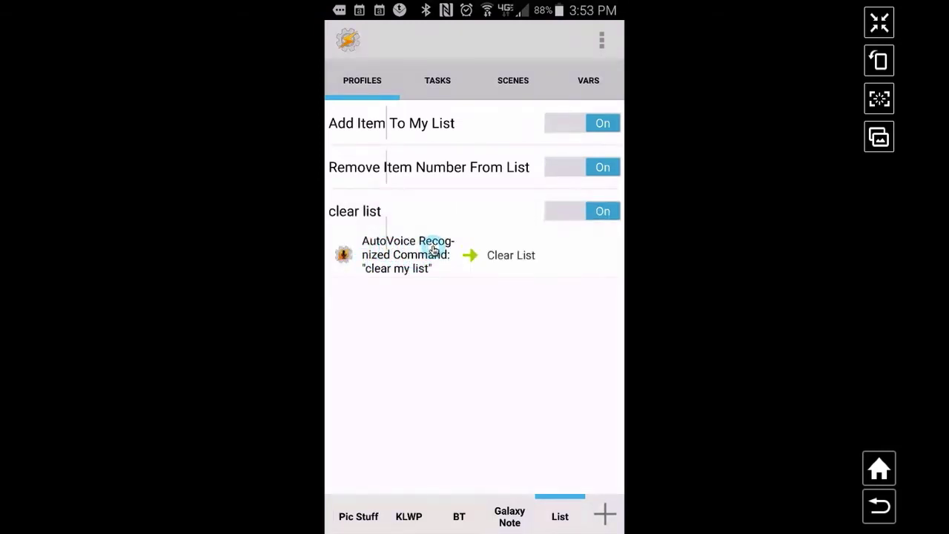
pyautogui.click(405, 272)
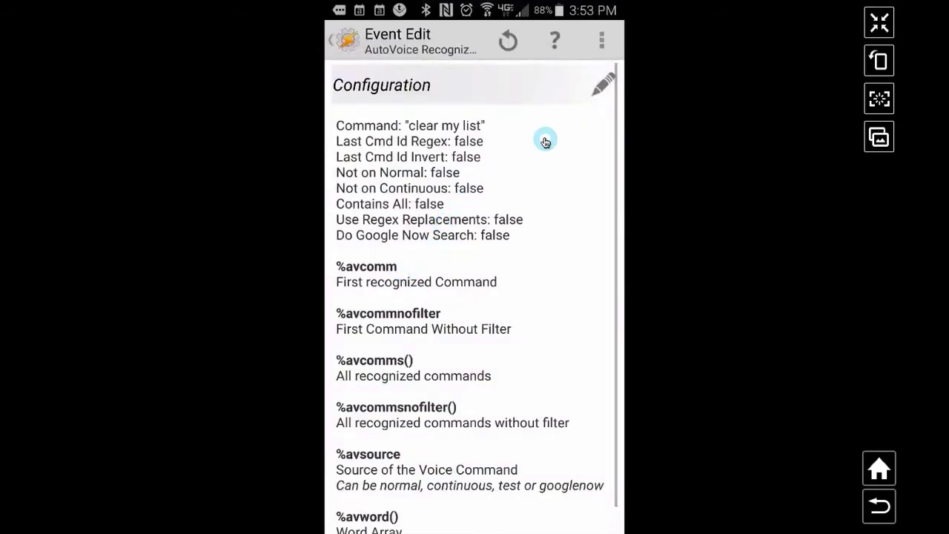
pyautogui.click(604, 84)
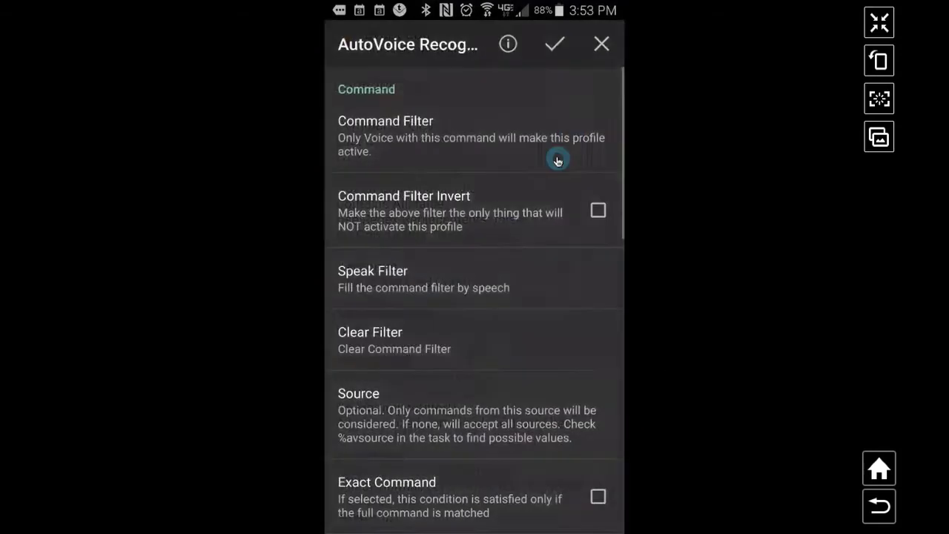
pyautogui.click(475, 145)
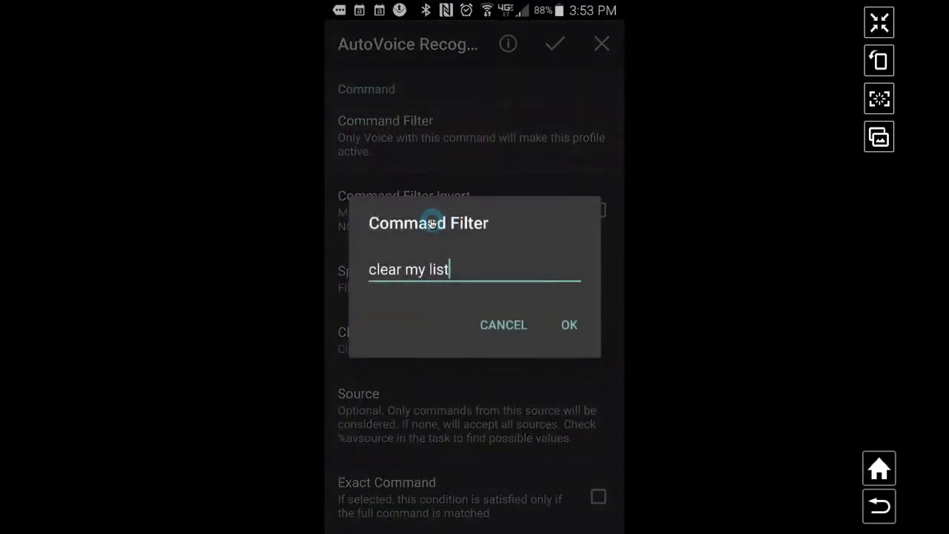
# Confirm the 'clear my list' filter, save the trigger, and open the Clear List task
pyautogui.click(452, 283)
pyautogui.click(572, 313)
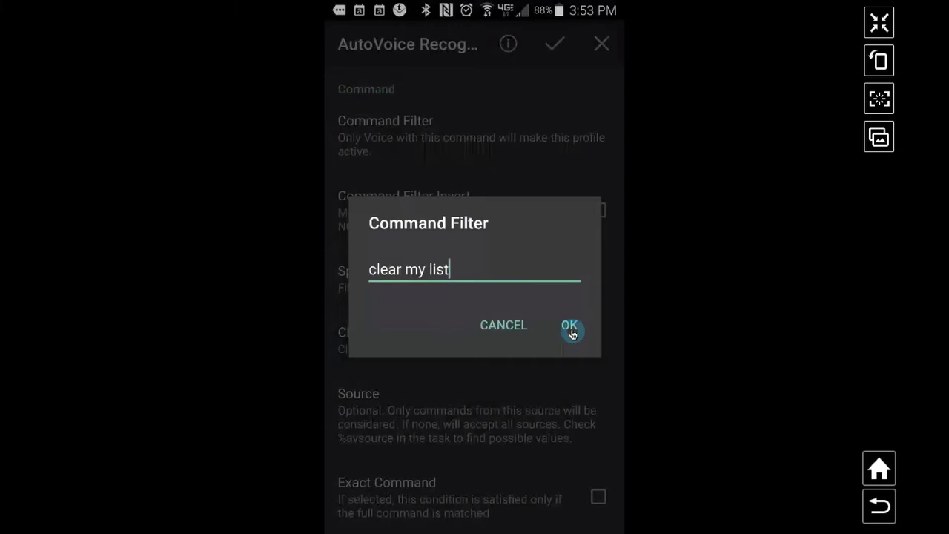
pyautogui.click(569, 326)
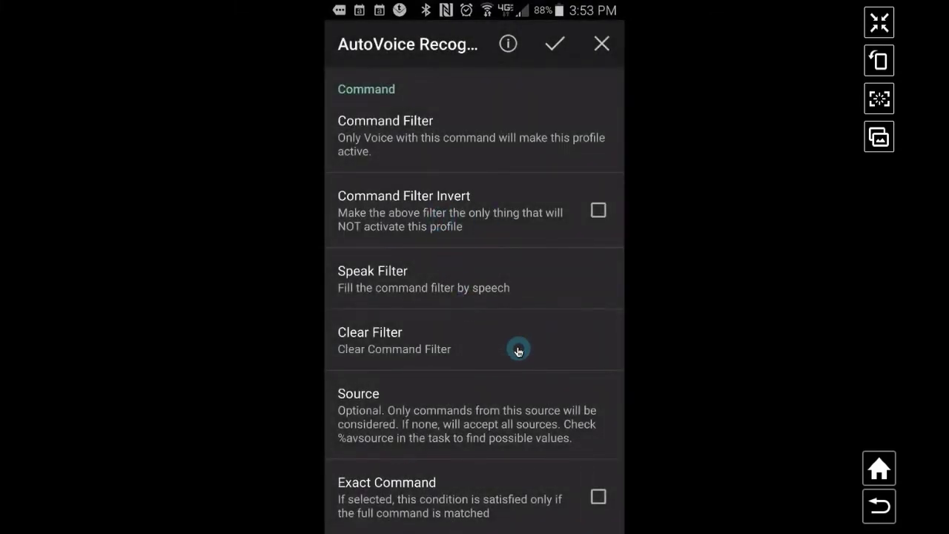
pyautogui.scroll(-5, 517, 347)
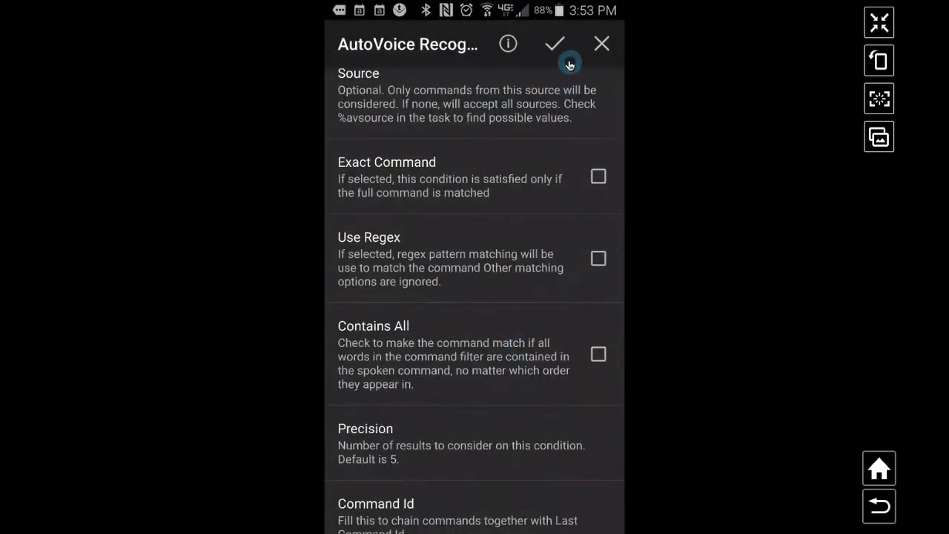
pyautogui.click(555, 43)
pyautogui.click(389, 41)
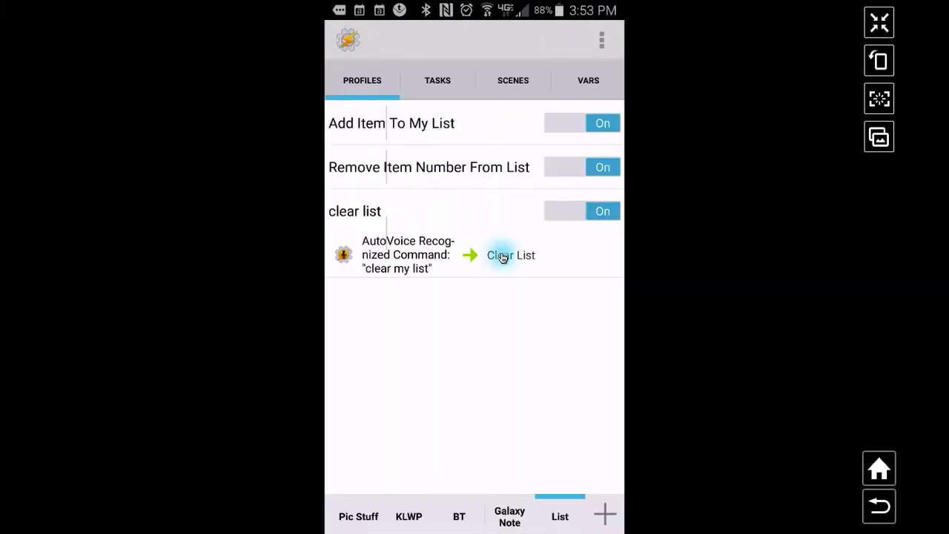
pyautogui.click(502, 255)
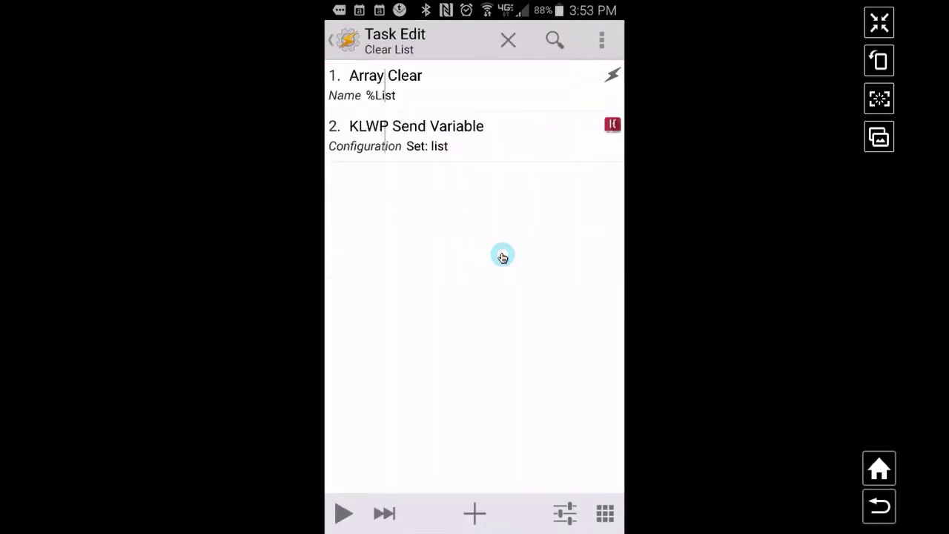
# Inspect action 1, Array Clear with Name %List, then back out to Profiles
pyautogui.click(410, 86)
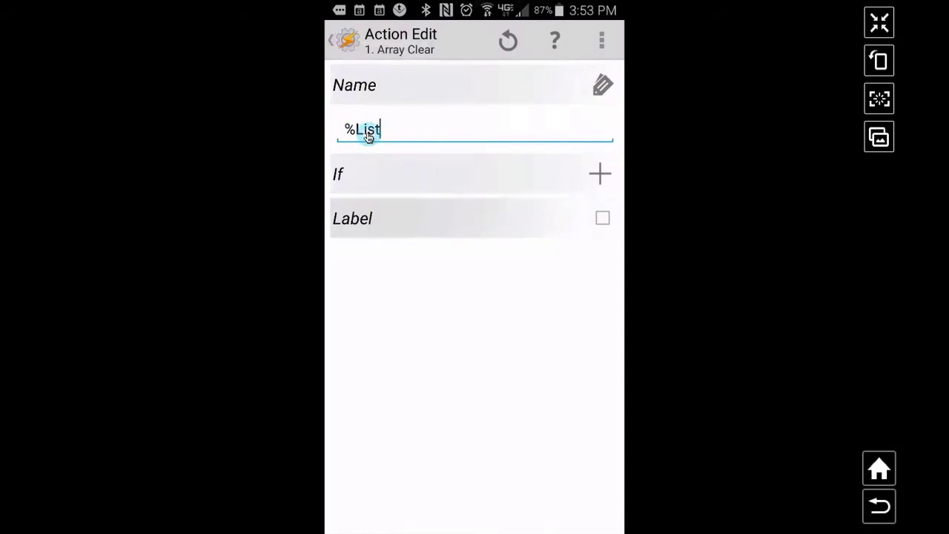
pyautogui.click(348, 46)
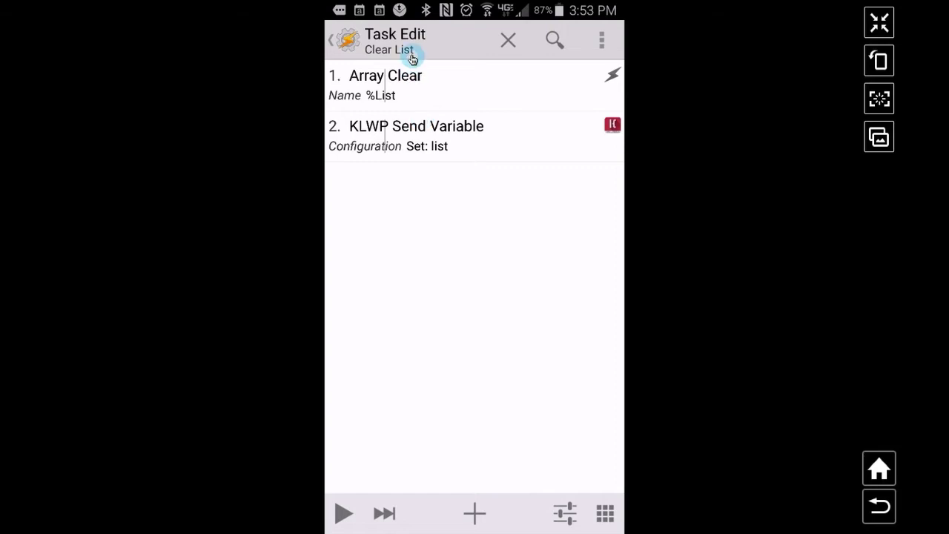
pyautogui.click(412, 84)
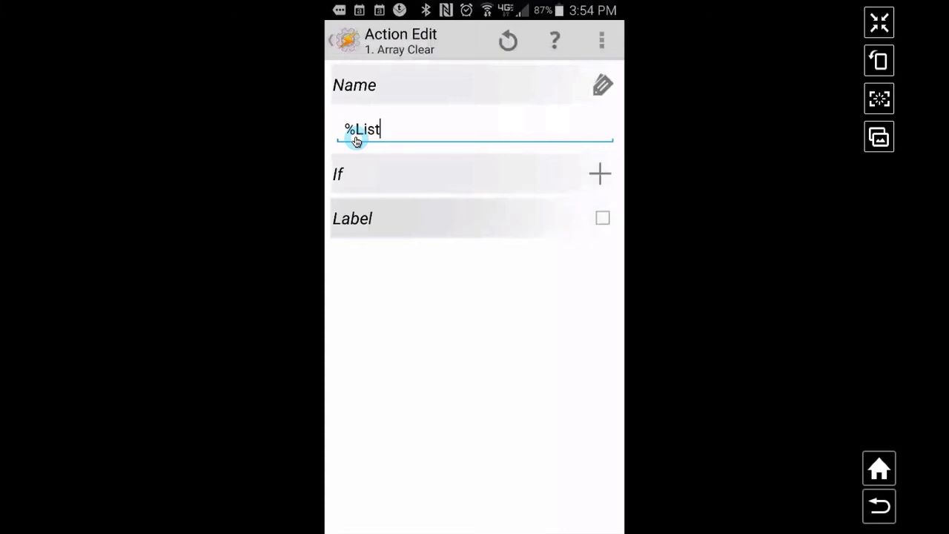
pyautogui.click(354, 46)
pyautogui.click(354, 47)
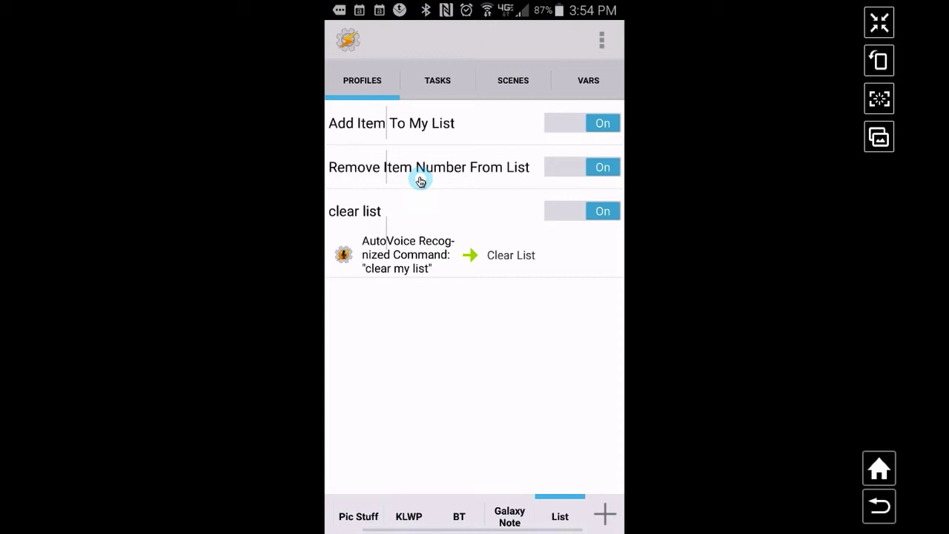
# Expand Remove Item Number From List and view its AutoVoice voice command
pyautogui.click(356, 175)
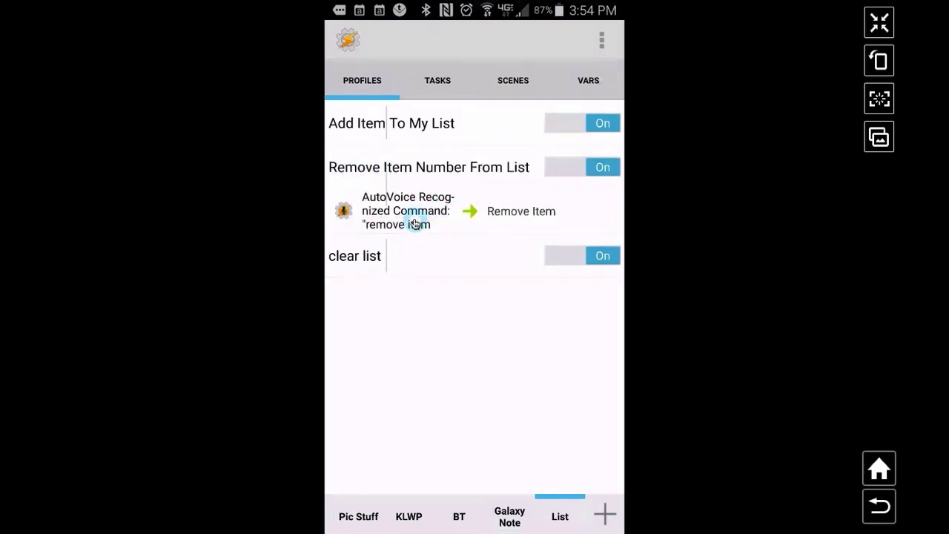
pyautogui.click(415, 224)
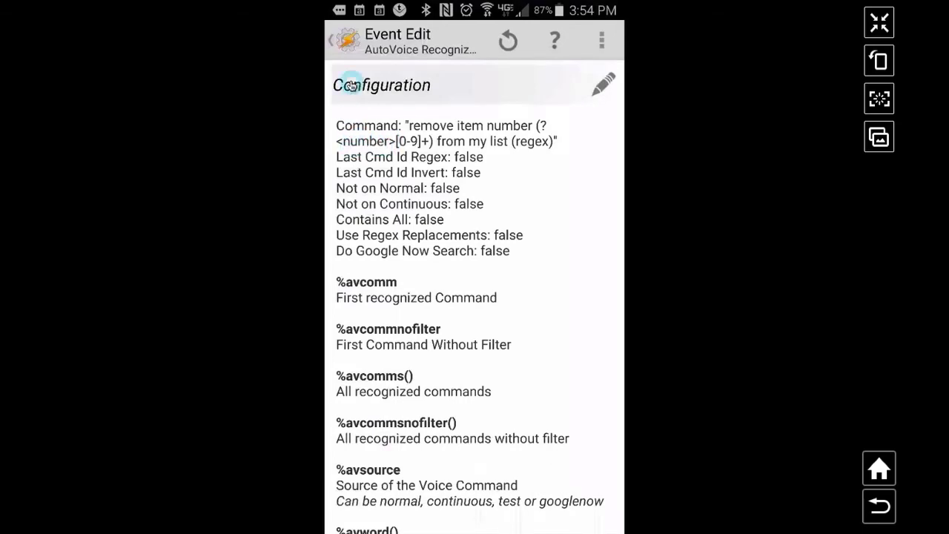
pyautogui.click(349, 40)
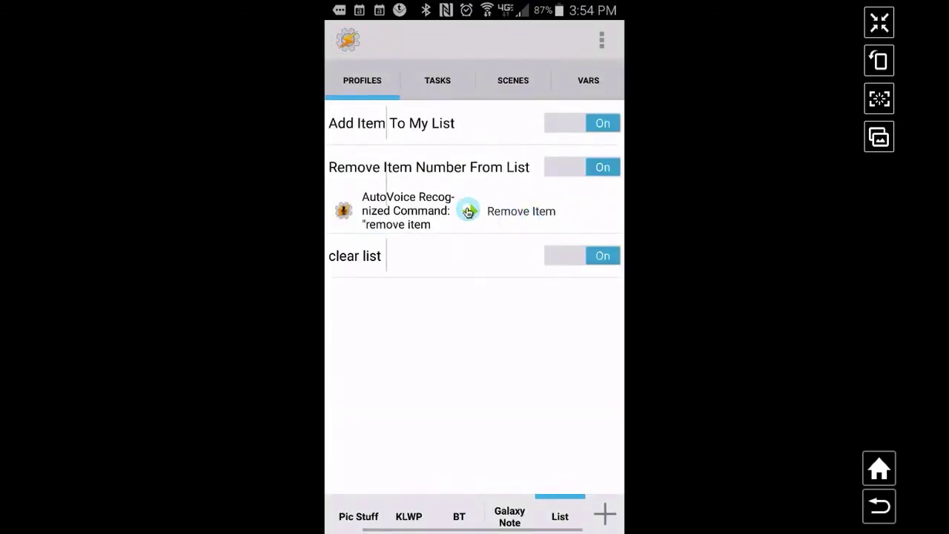
# Inspect the Remove Item task's Array Pop of %List at %number, then return to Profiles
pyautogui.click(507, 215)
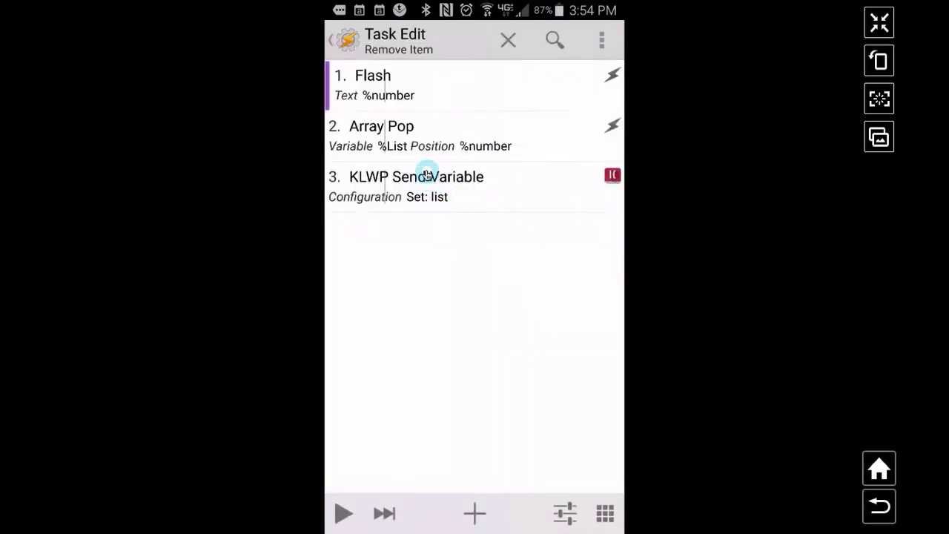
pyautogui.click(445, 140)
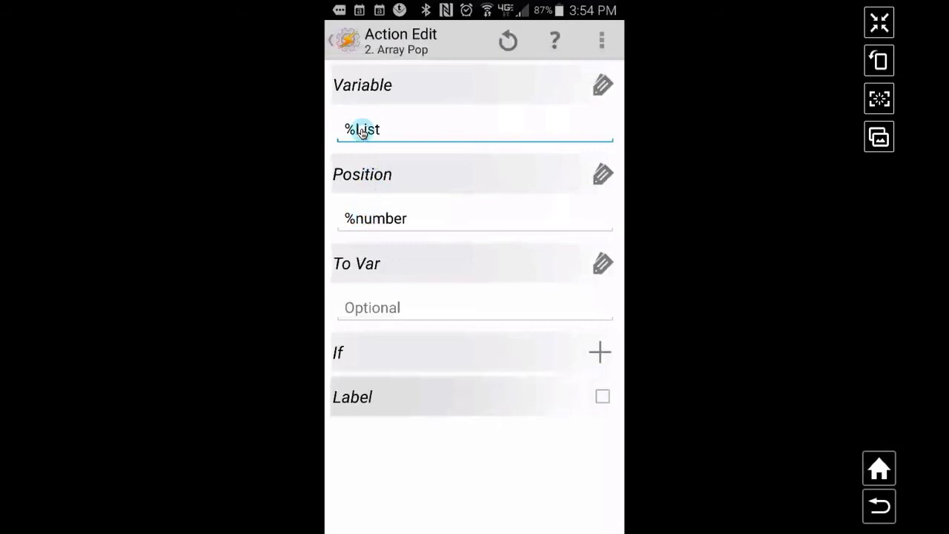
pyautogui.click(348, 43)
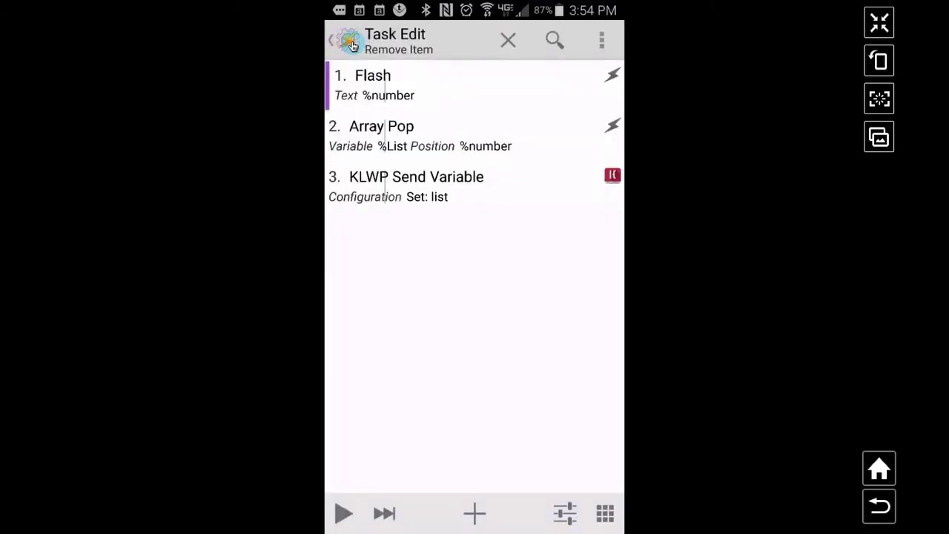
pyautogui.click(350, 42)
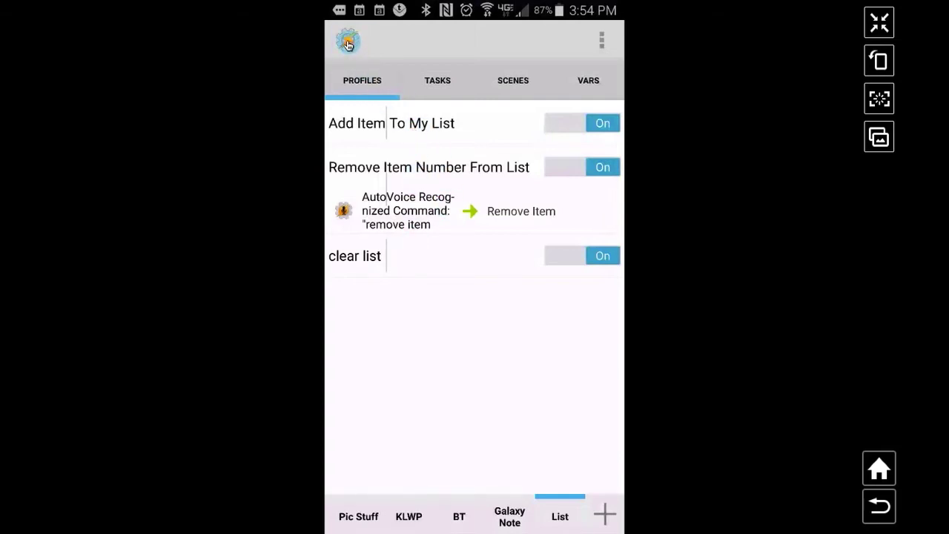
pyautogui.click(880, 468)
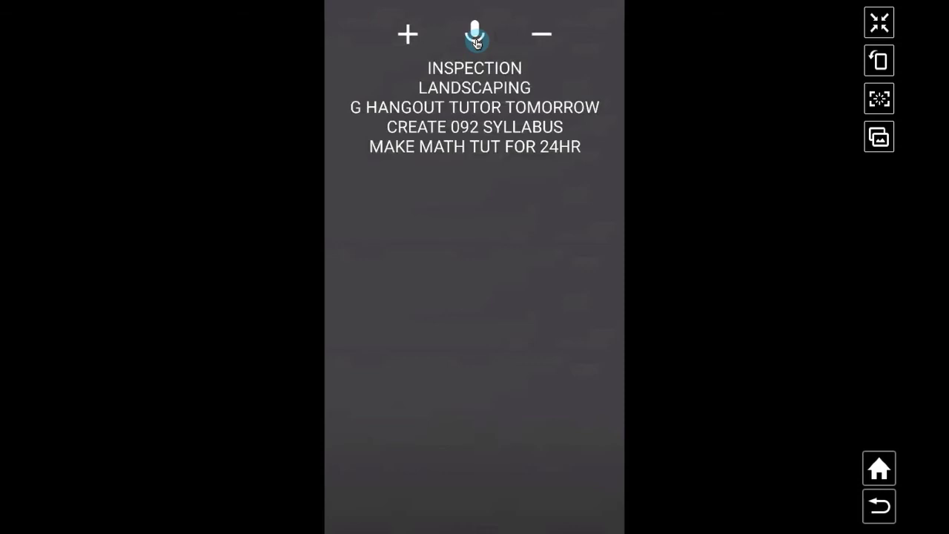
pyautogui.click(476, 42)
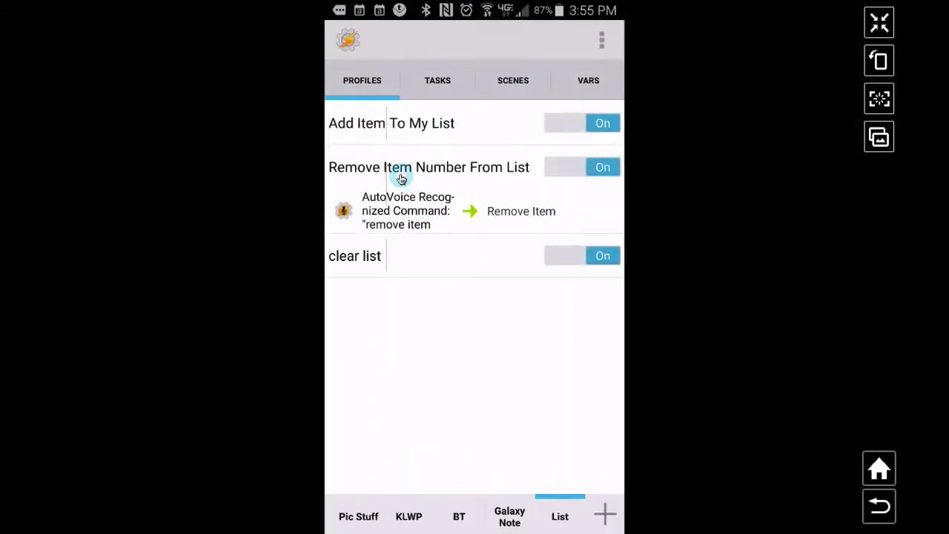
# Check the Clear List task's KLWP Send Variable mapping of 'No items in list...', then return
pyautogui.click(366, 259)
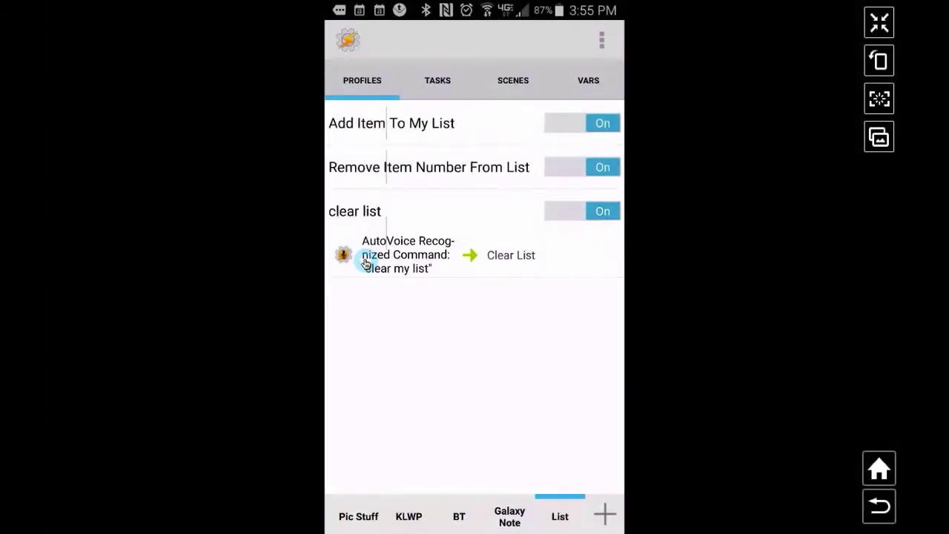
pyautogui.click(512, 256)
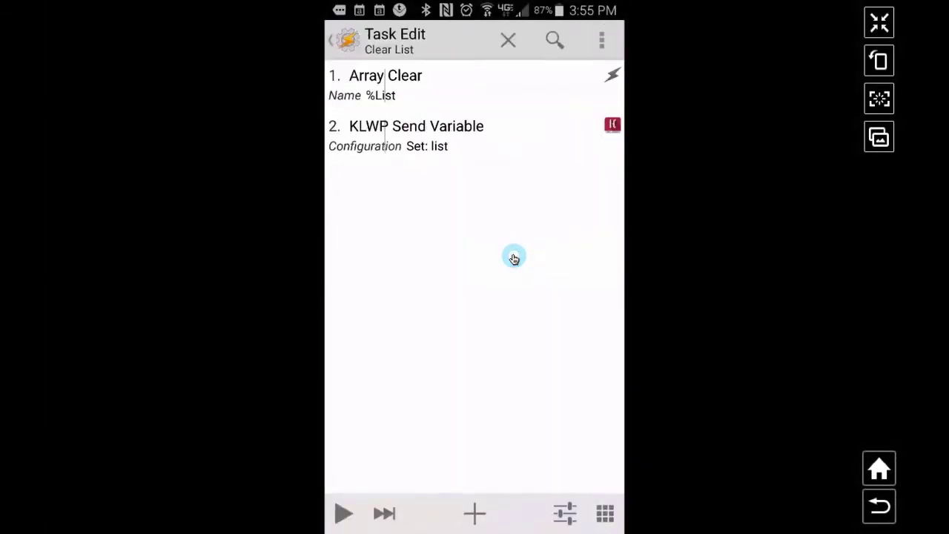
pyautogui.click(431, 146)
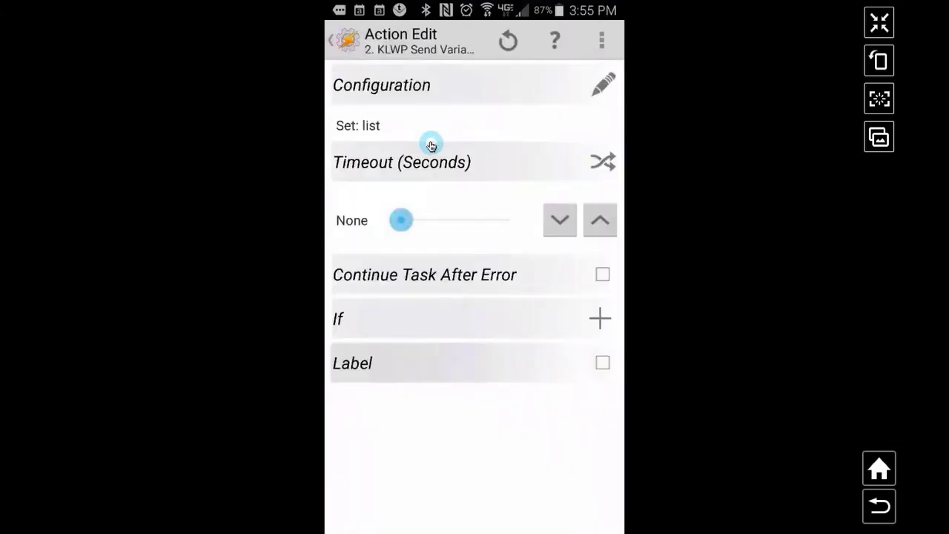
pyautogui.click(587, 101)
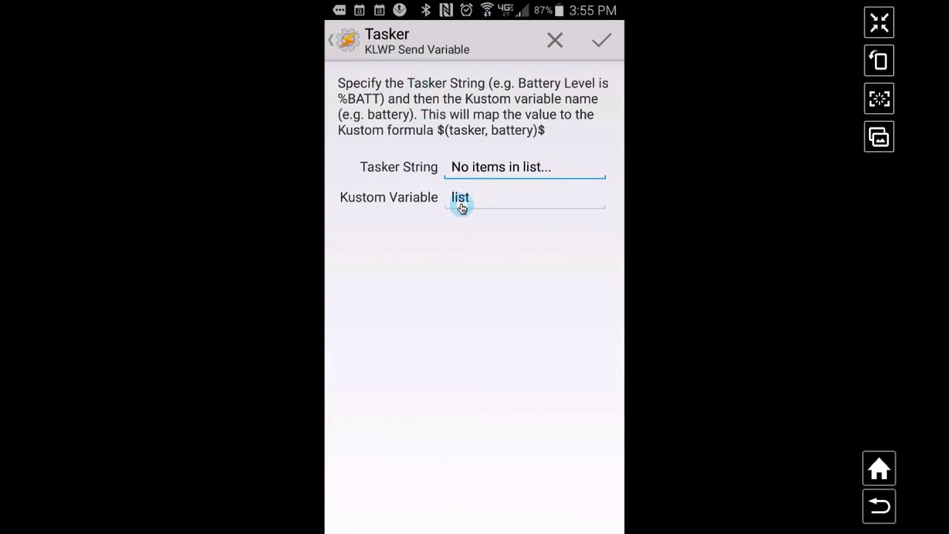
pyautogui.click(349, 41)
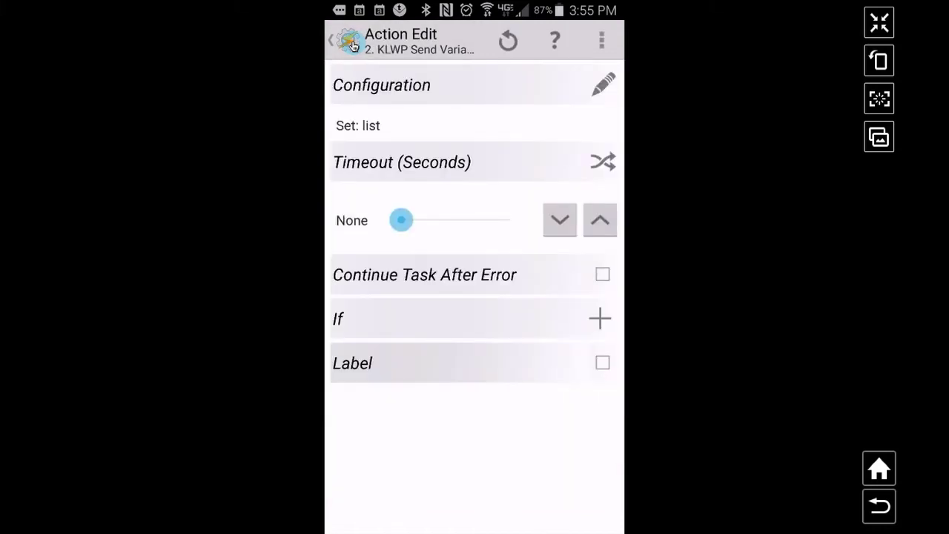
pyautogui.click(350, 43)
pyautogui.click(346, 41)
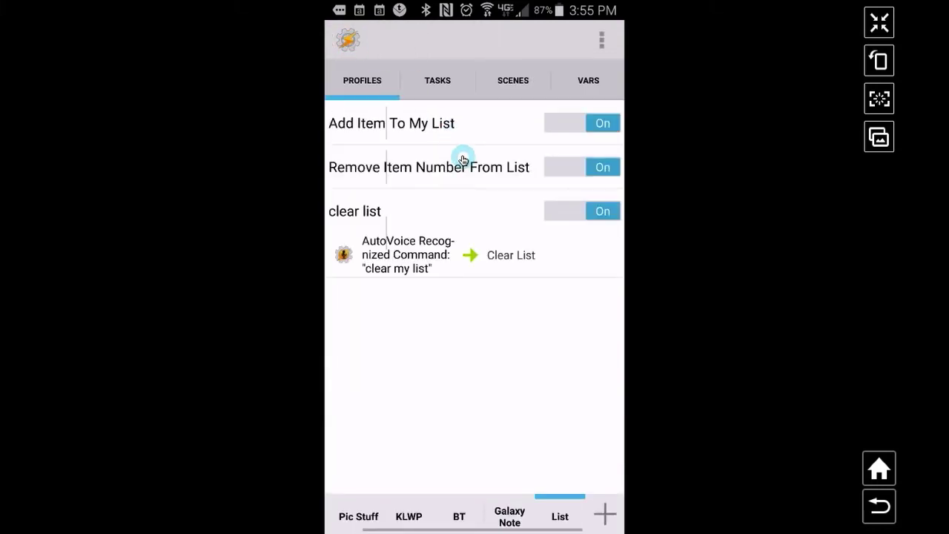
# Check that action 3, KLWP Send Variable, maps %List() to the list variable, then back out
pyautogui.click(431, 164)
pyautogui.click(510, 217)
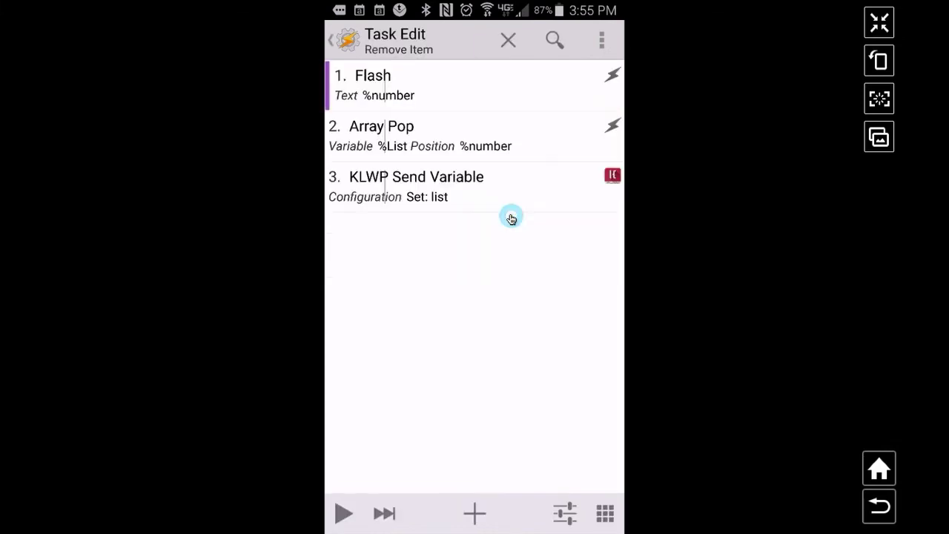
pyautogui.click(426, 185)
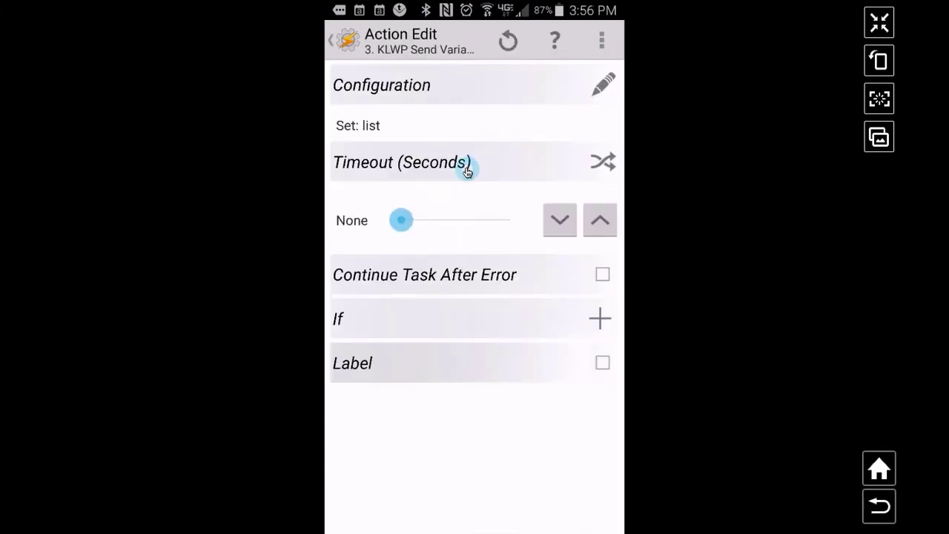
pyautogui.click(602, 86)
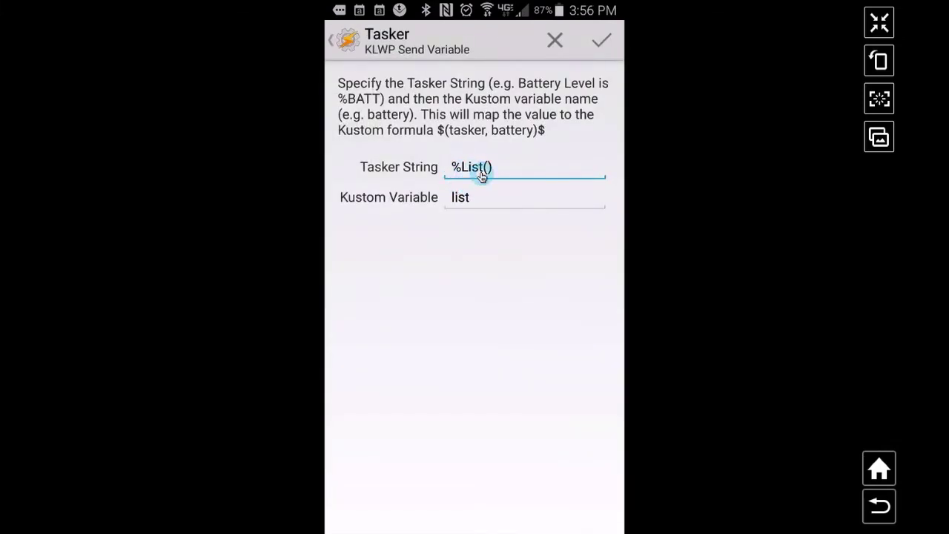
pyautogui.moveTo(483, 174)
pyautogui.mouseDown()
pyautogui.moveTo(479, 165)
pyautogui.moveTo(459, 170)
pyautogui.moveTo(484, 172)
pyautogui.mouseUp()
pyautogui.moveTo(484, 172); pyautogui.dragTo(460, 176)
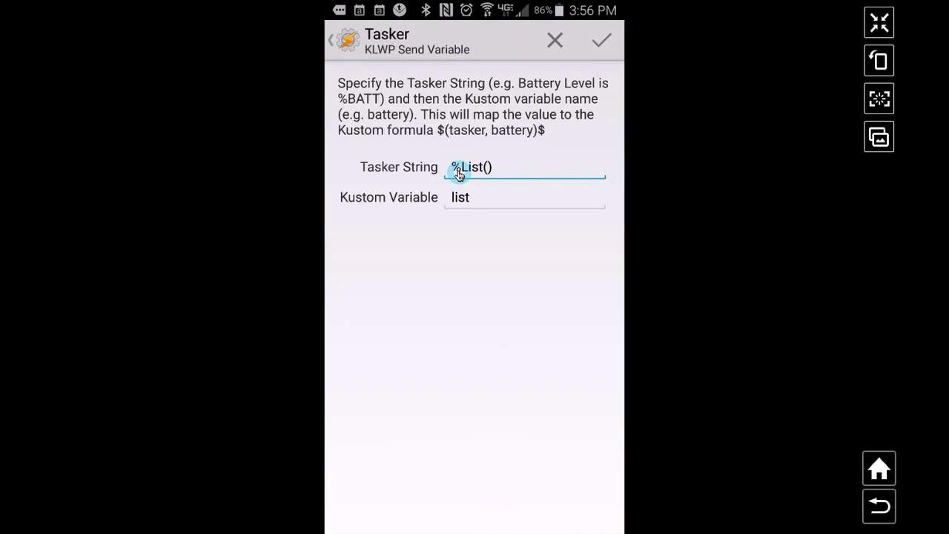
pyautogui.moveTo(459, 172); pyautogui.dragTo(352, 48)
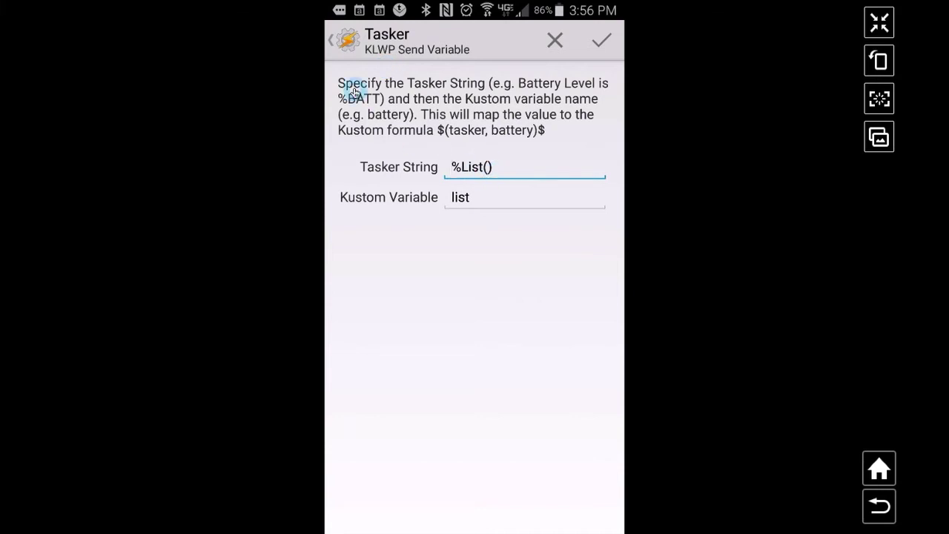
pyautogui.click(343, 42)
pyautogui.click(344, 43)
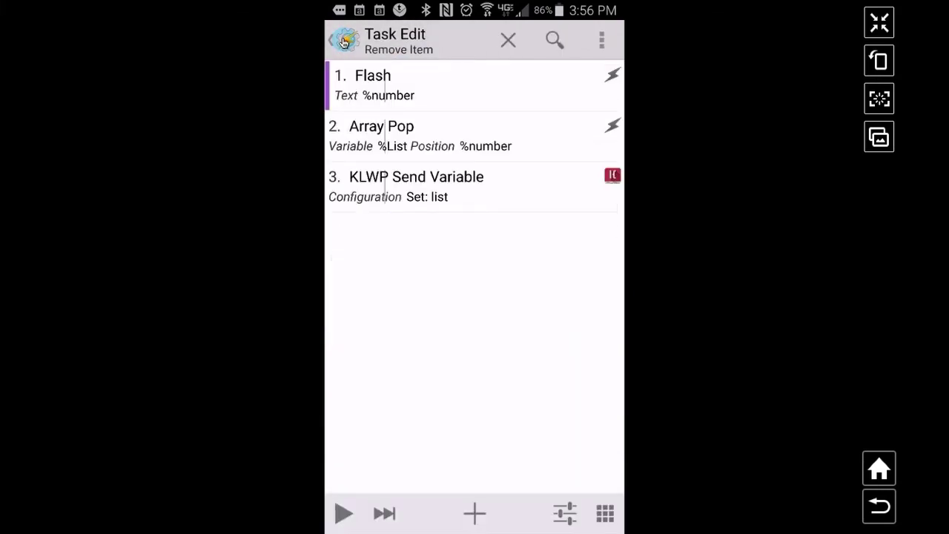
pyautogui.click(343, 43)
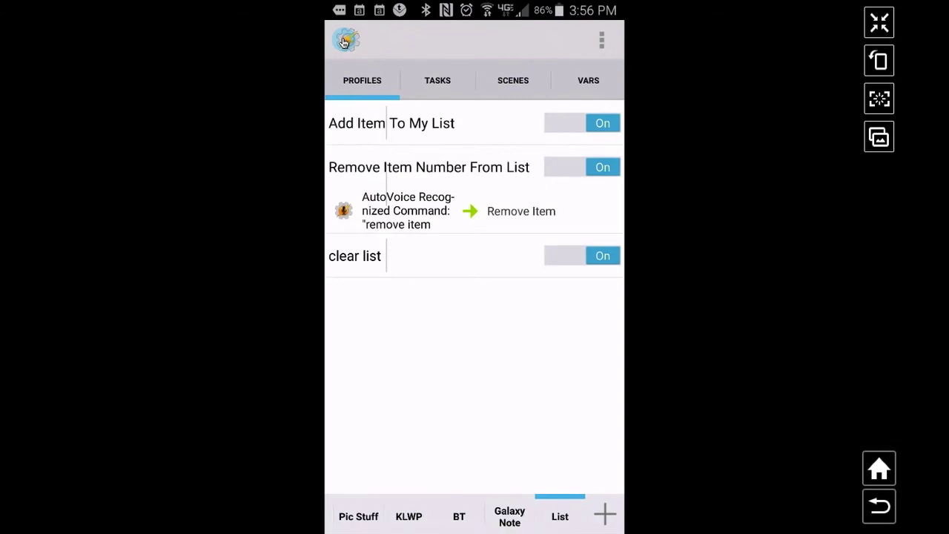
# Add 'underwear' to the empty home-screen list through the + button's Add Item To List prompt
pyautogui.click(884, 473)
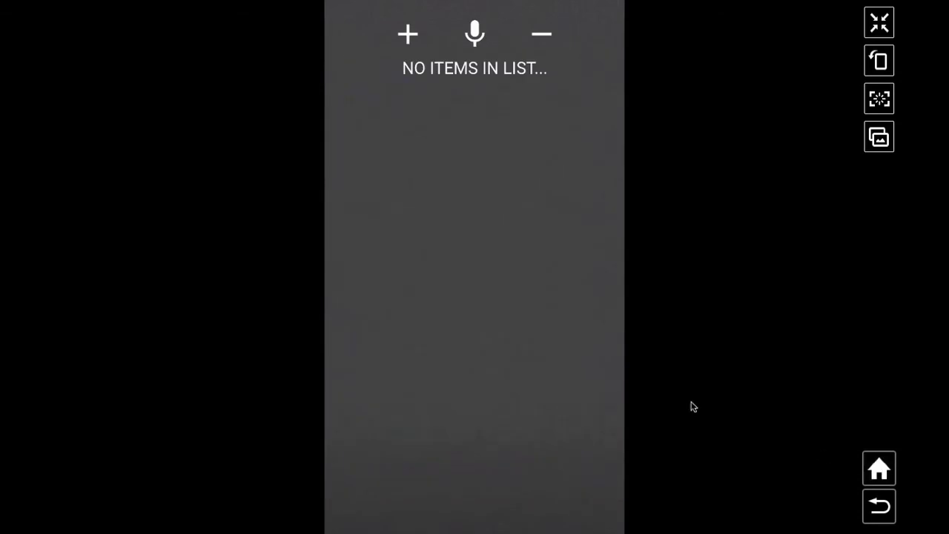
pyautogui.click(526, 358)
pyautogui.click(406, 40)
pyautogui.click(472, 190)
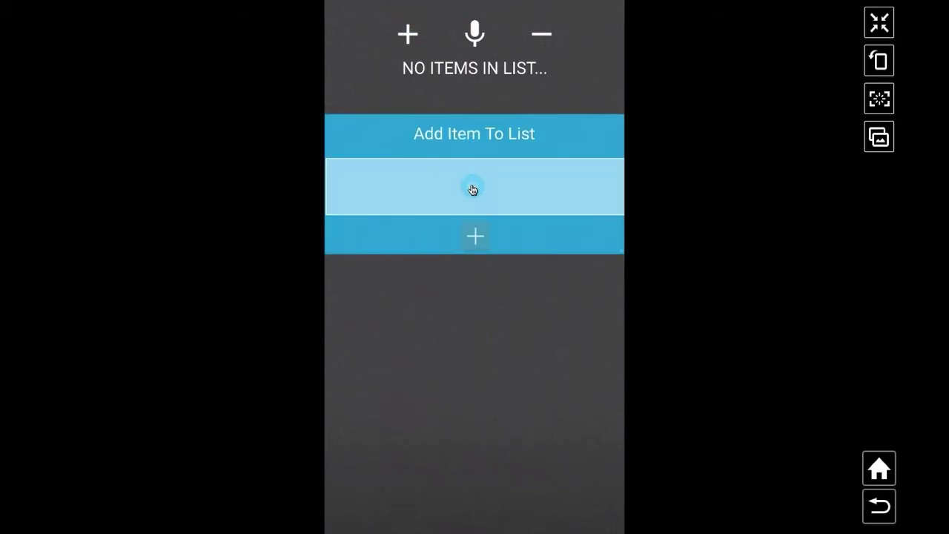
pyautogui.write('underwear')
pyautogui.click(477, 236)
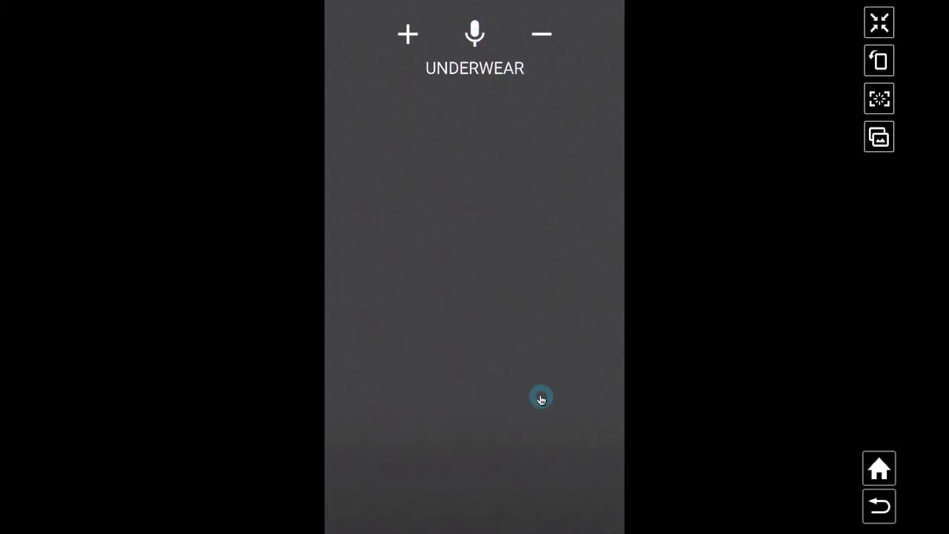
pyautogui.click(533, 492)
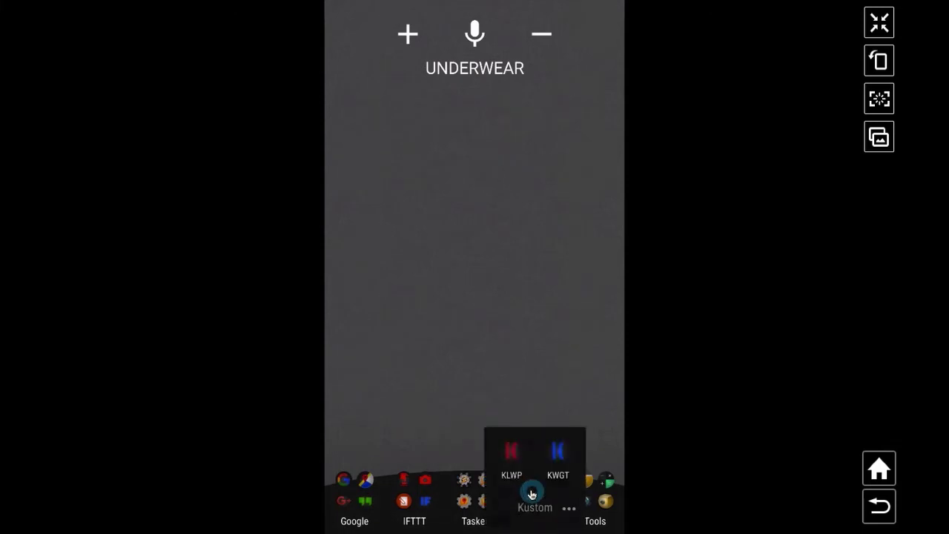
# In KLWP, go through Stack Group, then the inner Stack Group, to the mic FontIcon's TOUCH settings
pyautogui.click(515, 458)
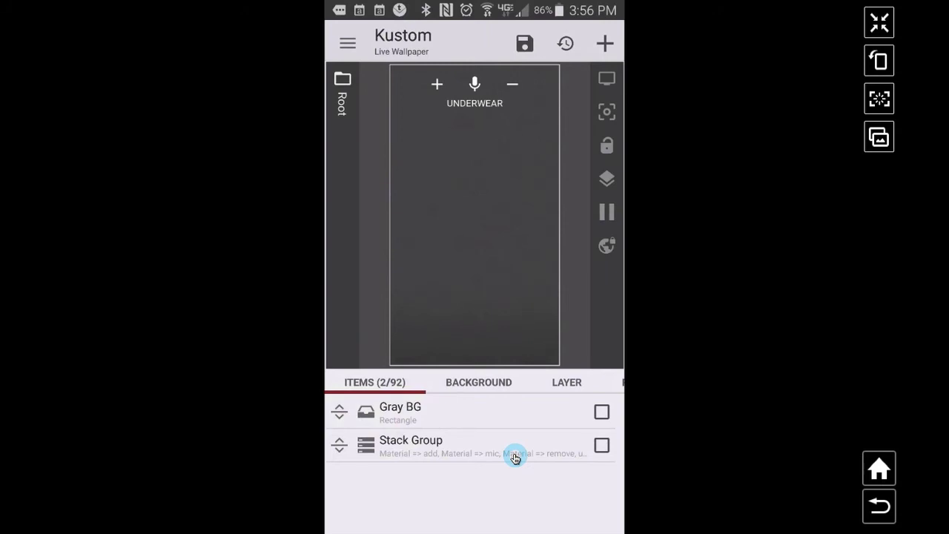
pyautogui.click(436, 445)
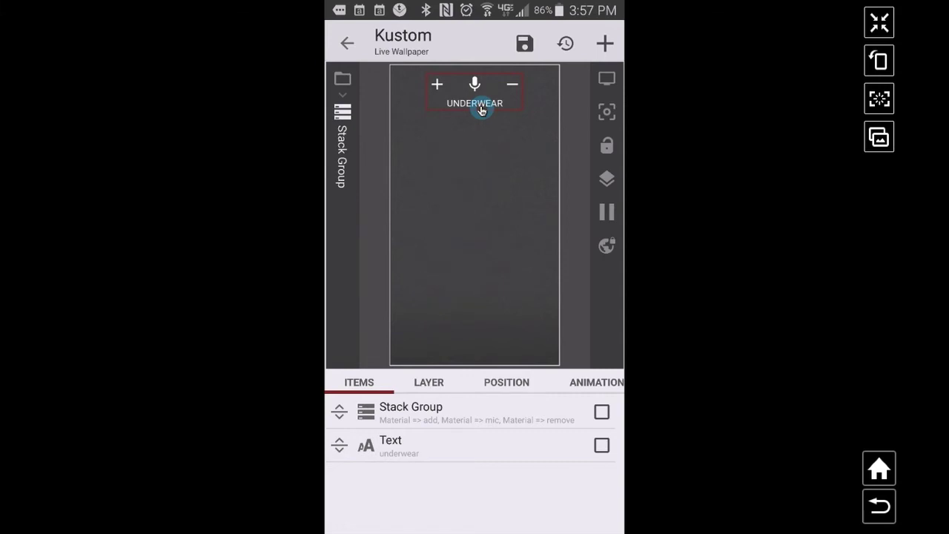
pyautogui.click(426, 413)
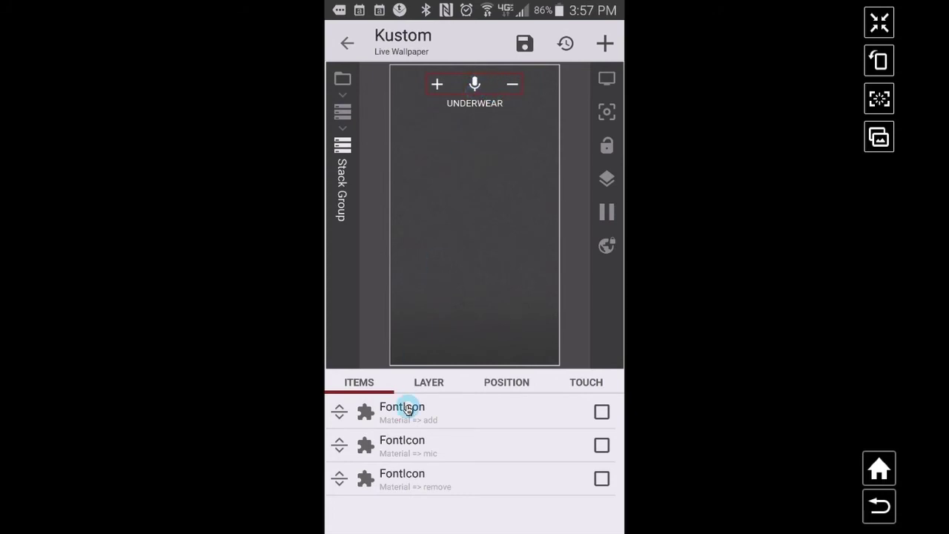
pyautogui.click(420, 447)
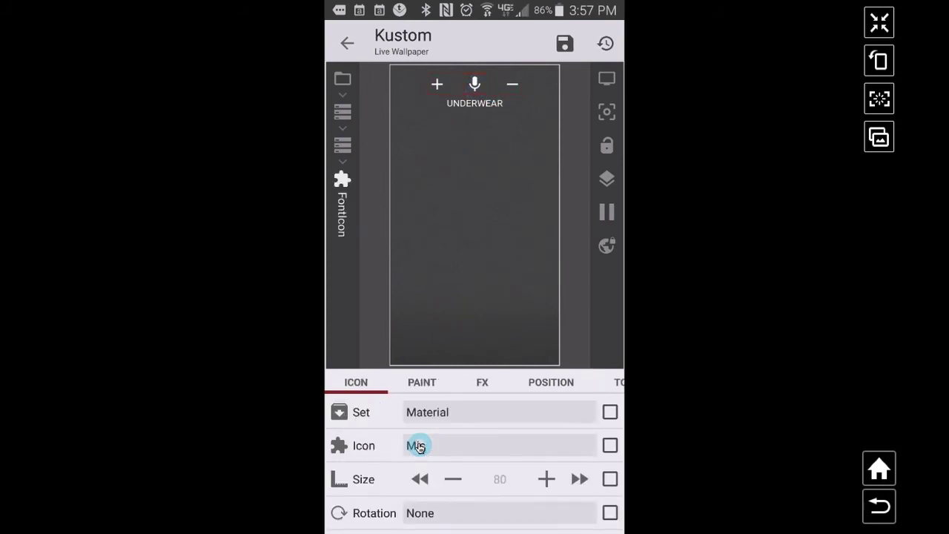
pyautogui.moveTo(586, 381); pyautogui.dragTo(465, 382)
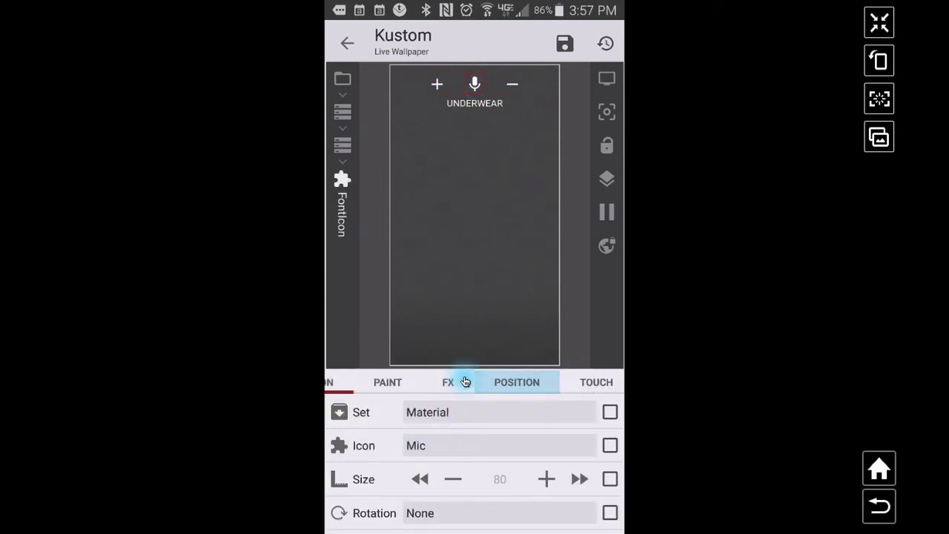
pyautogui.click(577, 387)
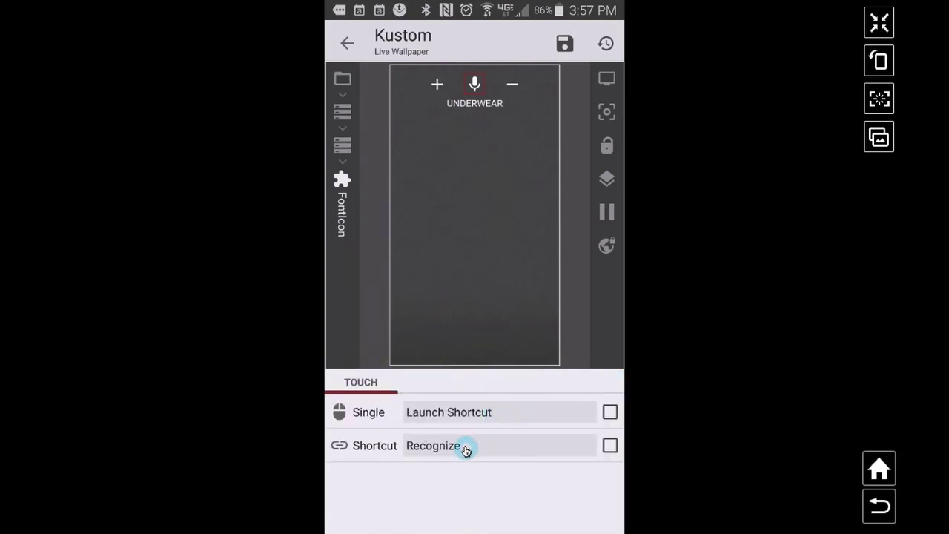
# Set the mic's tap shortcut to AutoVoice Recognize
pyautogui.click(465, 448)
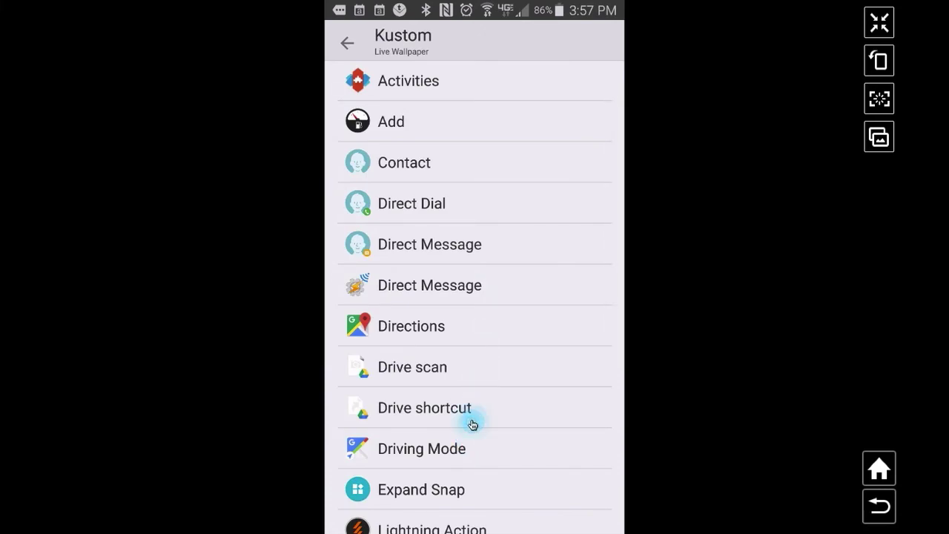
pyautogui.moveTo(473, 422); pyautogui.dragTo(475, 178)
pyautogui.moveTo(479, 341); pyautogui.dragTo(479, 220)
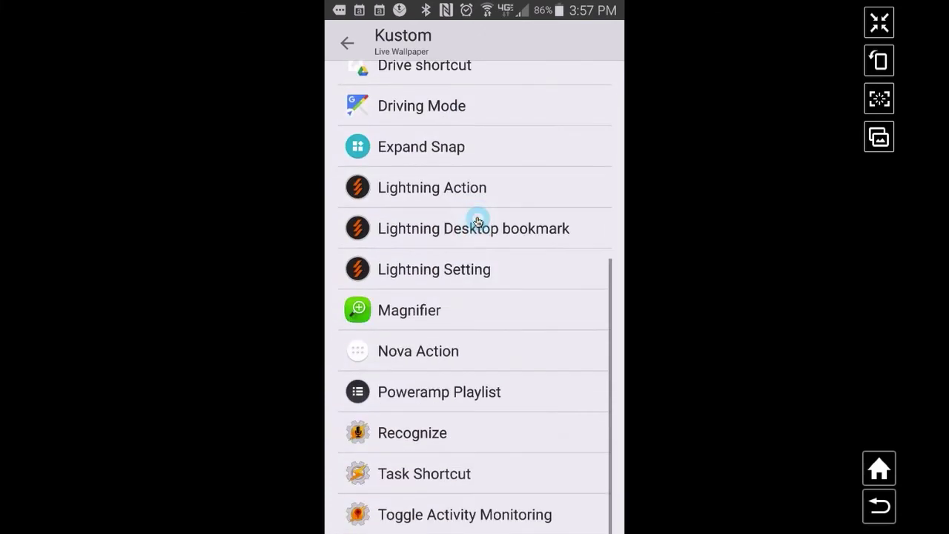
pyautogui.click(413, 444)
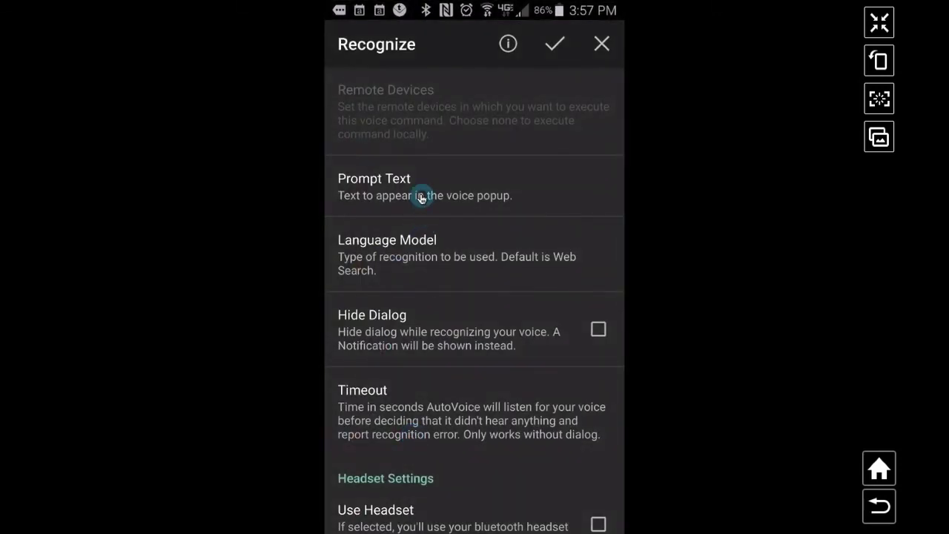
# Set the Prompt Text to 'what do you want to do with your list......'
pyautogui.click(421, 197)
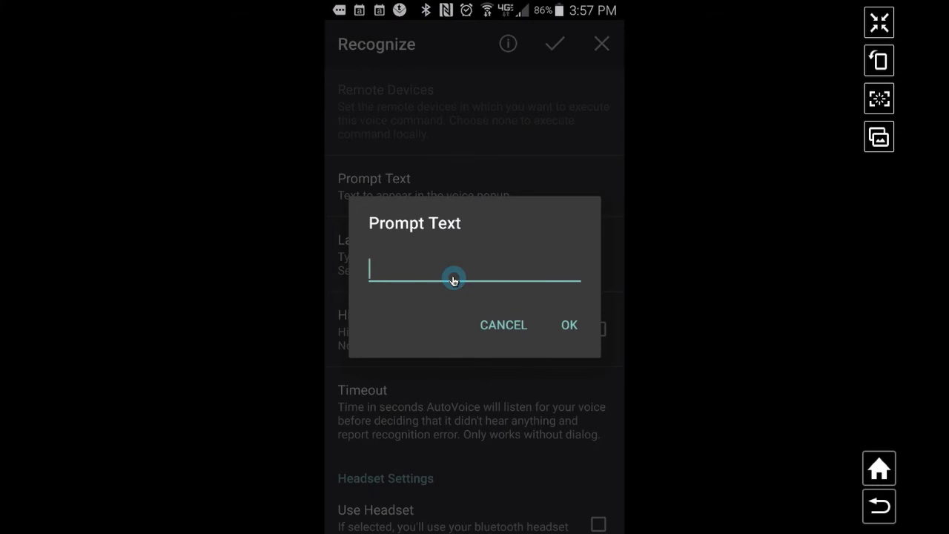
pyautogui.write('what do you wan')
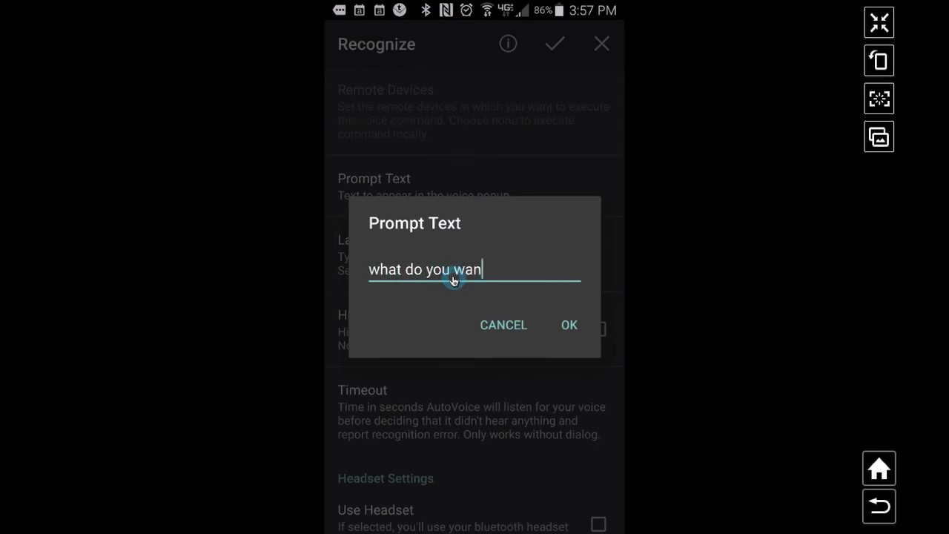
pyautogui.write('t to do with yuor list/')
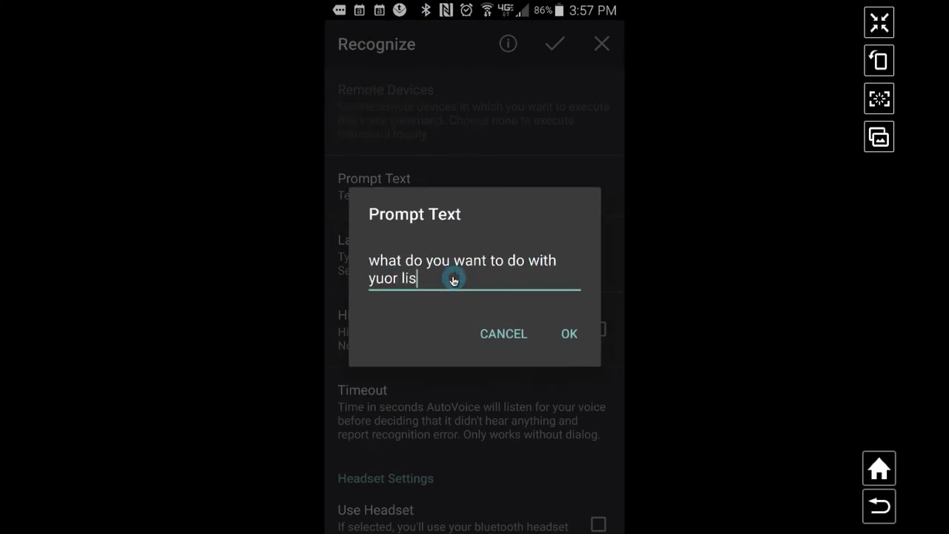
pyautogui.press('BackSpace')
pyautogui.press('BackSpace')
pyautogui.press('BackSpace')
pyautogui.press('BackSpace')
pyautogui.press('BackSpace')
pyautogui.press('BackSpace')
pyautogui.press('BackSpace')
pyautogui.press('BackSpace')
pyautogui.press('BackSpace')
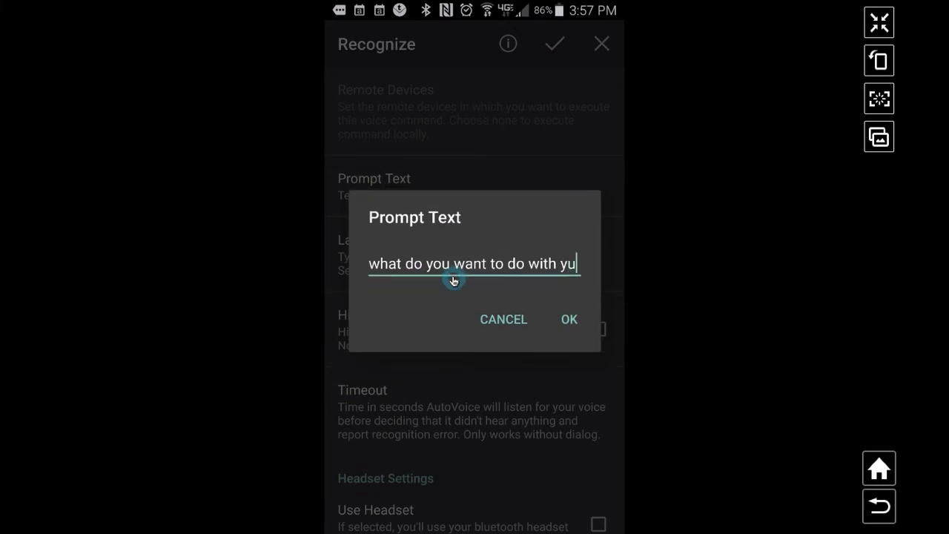
pyautogui.write('our list///')
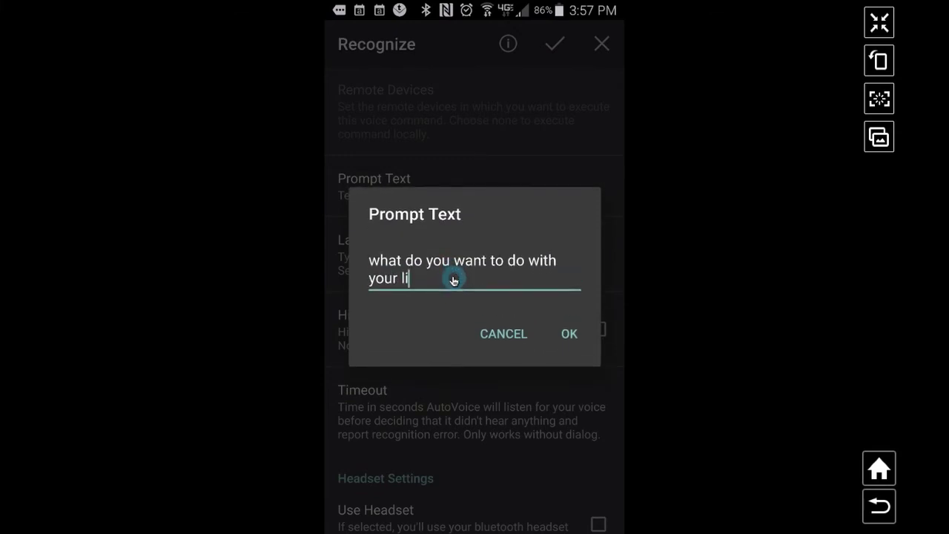
pyautogui.press('BackSpace')
pyautogui.press('BackSpace')
pyautogui.press('BackSpace')
pyautogui.press('BackSpace')
pyautogui.write('t......')
pyautogui.click(570, 336)
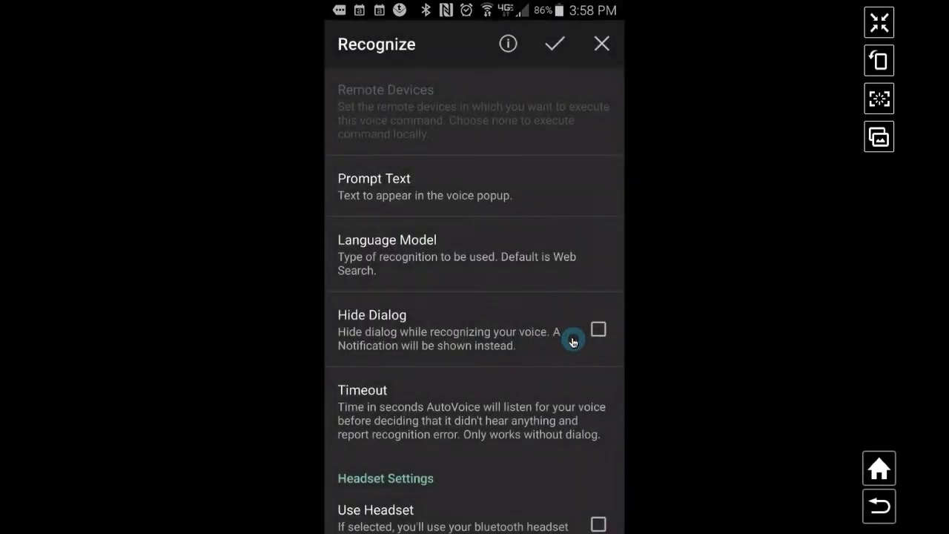
# Set the Language Model to Free Form and save the recognition settings
pyautogui.click(430, 254)
pyautogui.click(382, 290)
pyautogui.click(443, 254)
pyautogui.click(413, 290)
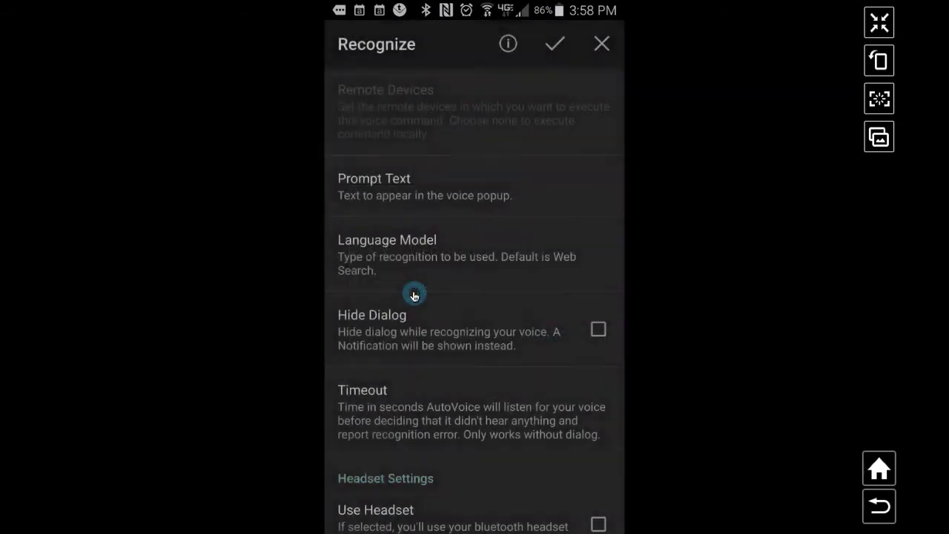
pyautogui.moveTo(461, 391); pyautogui.dragTo(458, 282)
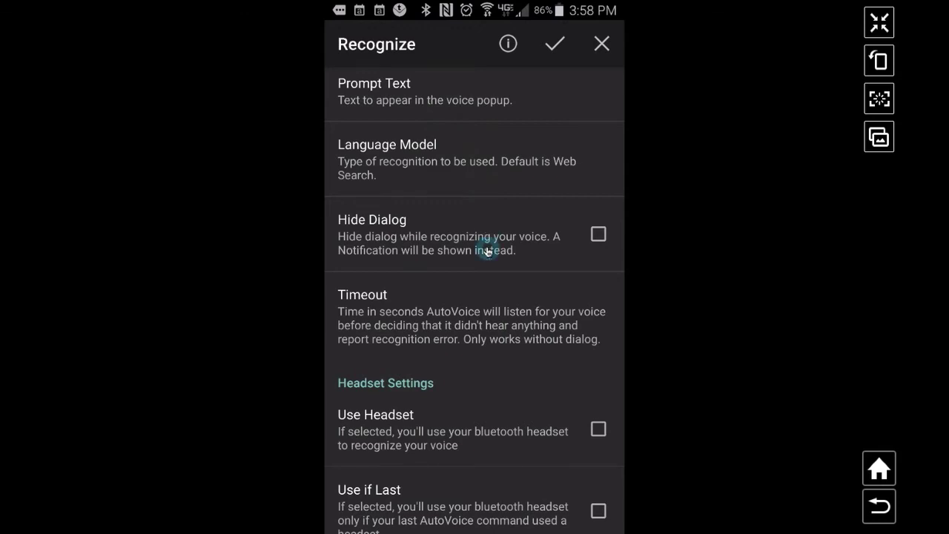
pyautogui.moveTo(477, 276); pyautogui.dragTo(474, 117)
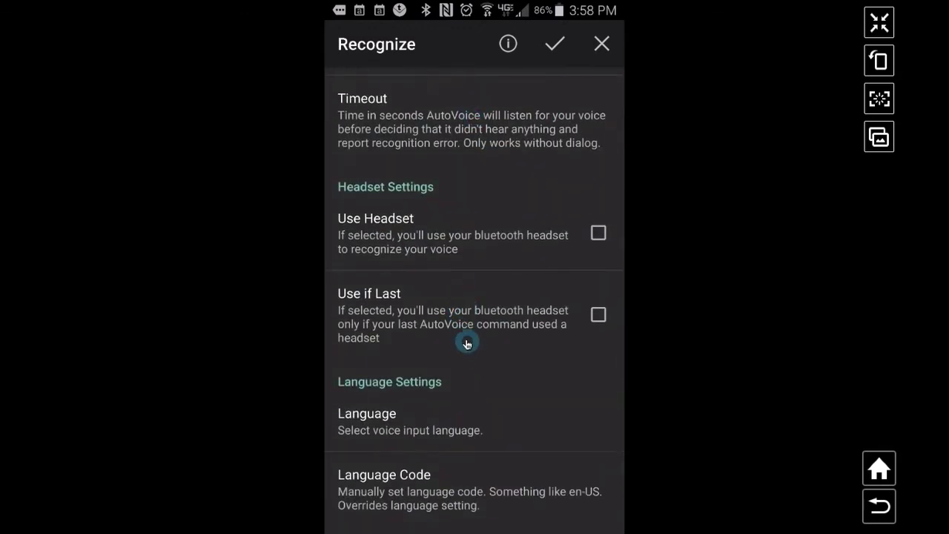
pyautogui.click(558, 47)
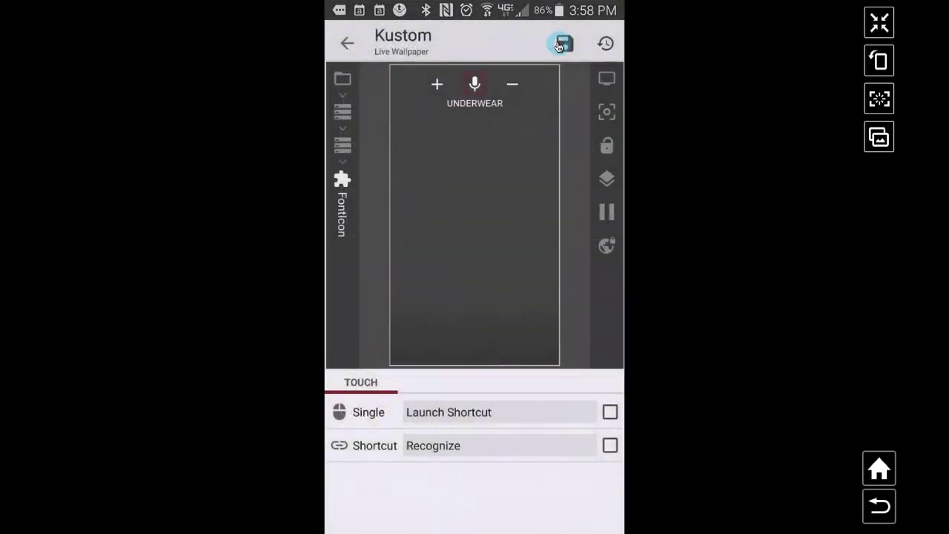
# Select the Text item and open its list text formula for viewing
pyautogui.click(474, 85)
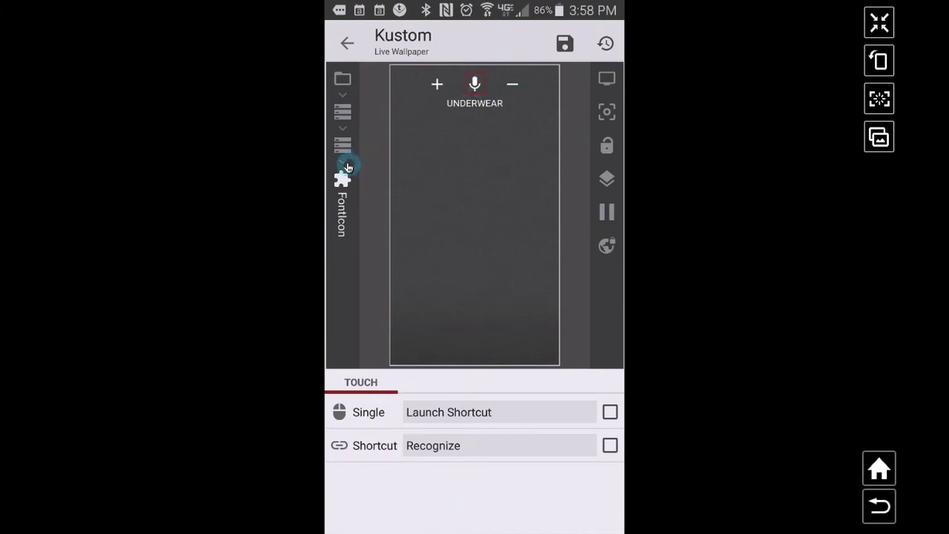
pyautogui.click(343, 119)
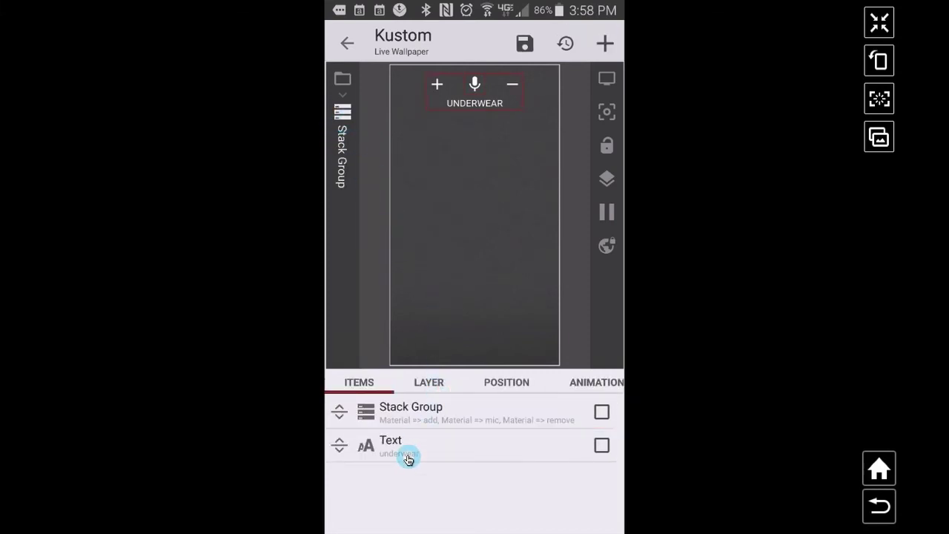
pyautogui.click(408, 459)
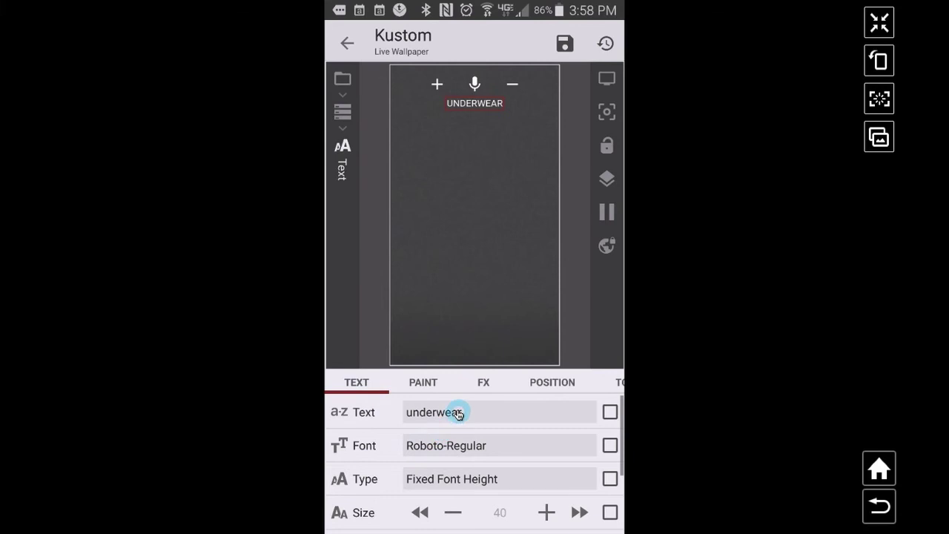
pyautogui.click(458, 413)
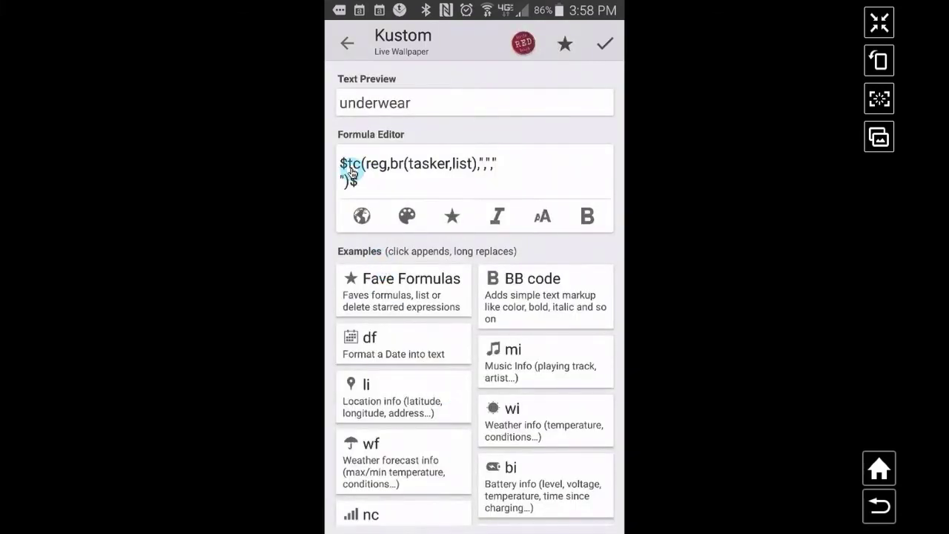
pyautogui.click(419, 183)
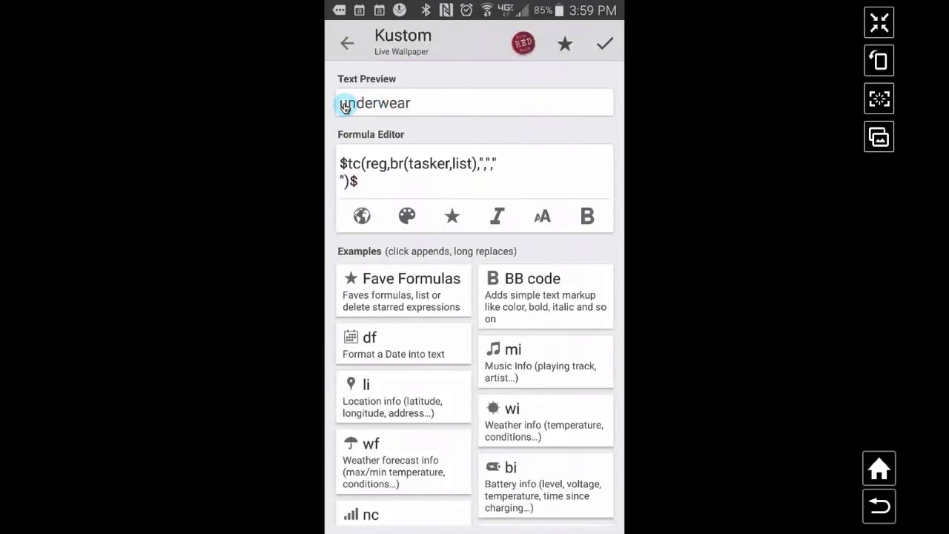
pyautogui.click(605, 47)
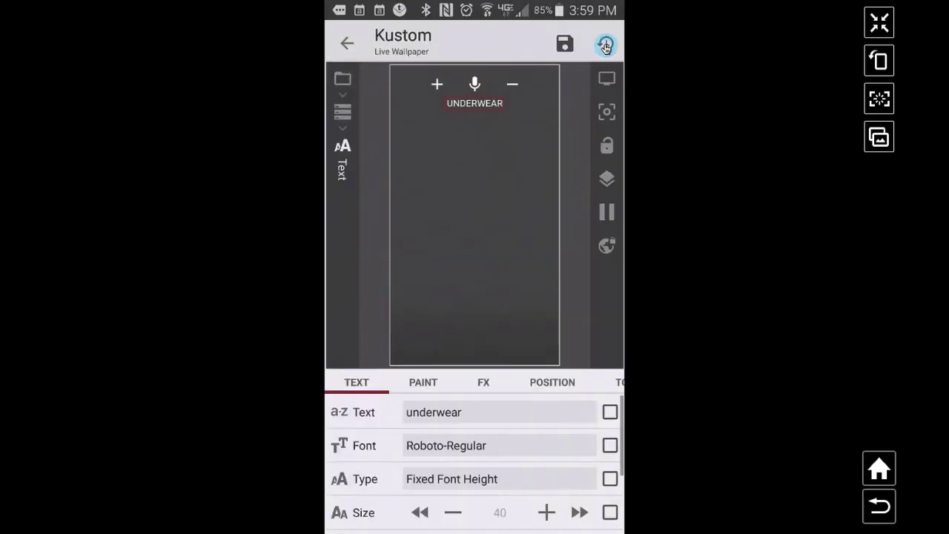
# Join the formula onto one line and add the quote: $tc(reg,br(tasker,list),",","")$
pyautogui.click(463, 408)
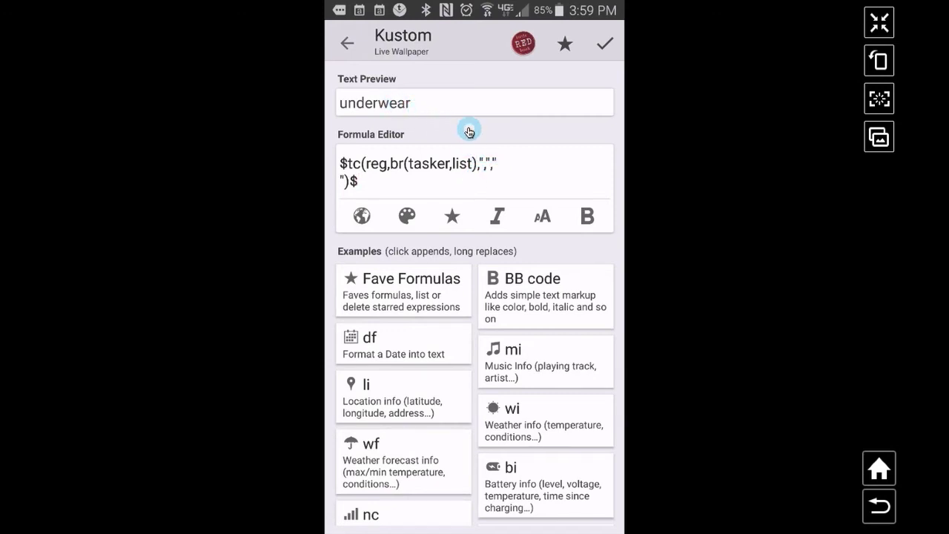
pyautogui.click(341, 181)
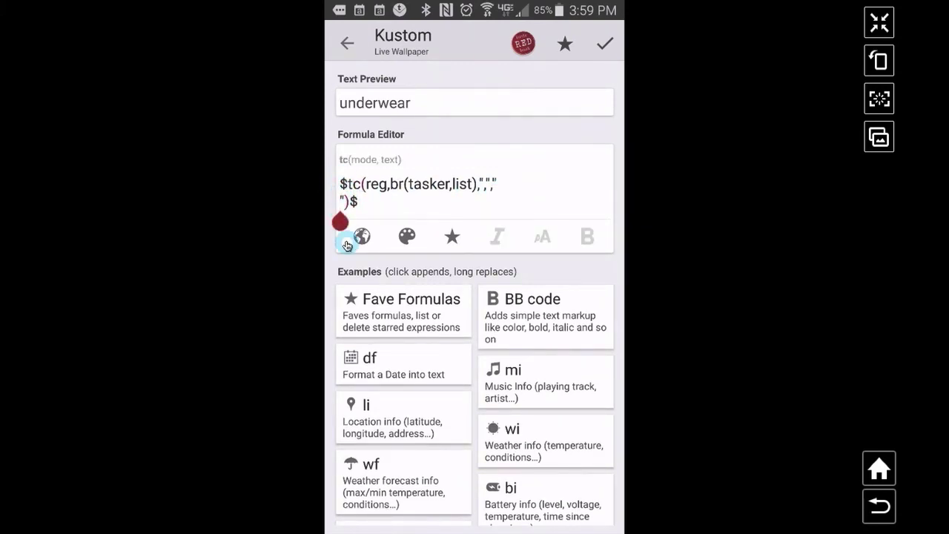
pyautogui.press('BackSpace')
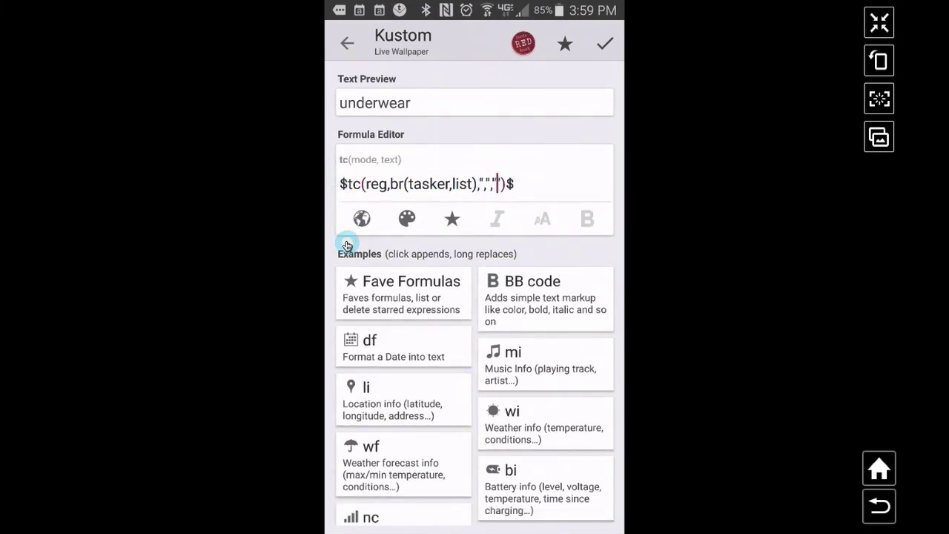
pyautogui.write('"')
pyautogui.click(604, 46)
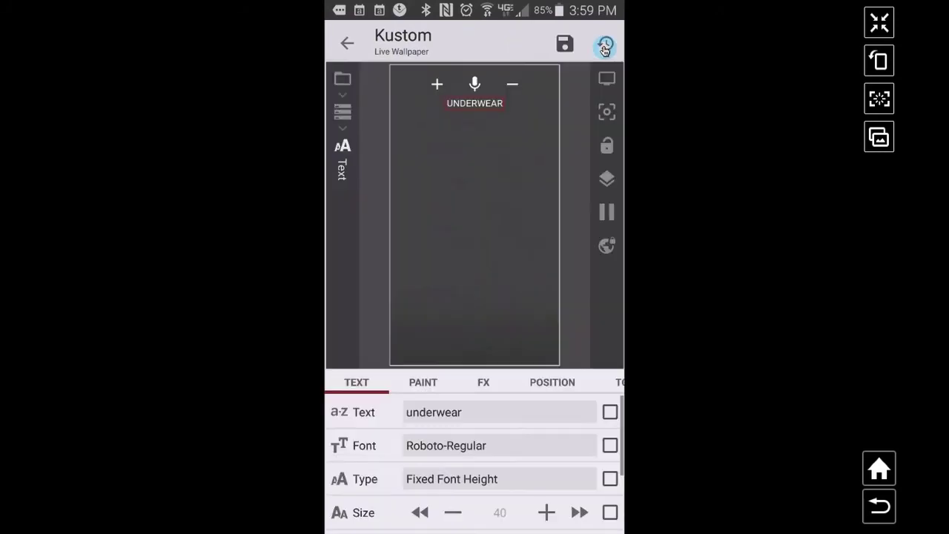
# Save the wallpaper, then dictate 'add peanuts to my list' with the home-screen mic button
pyautogui.click(564, 43)
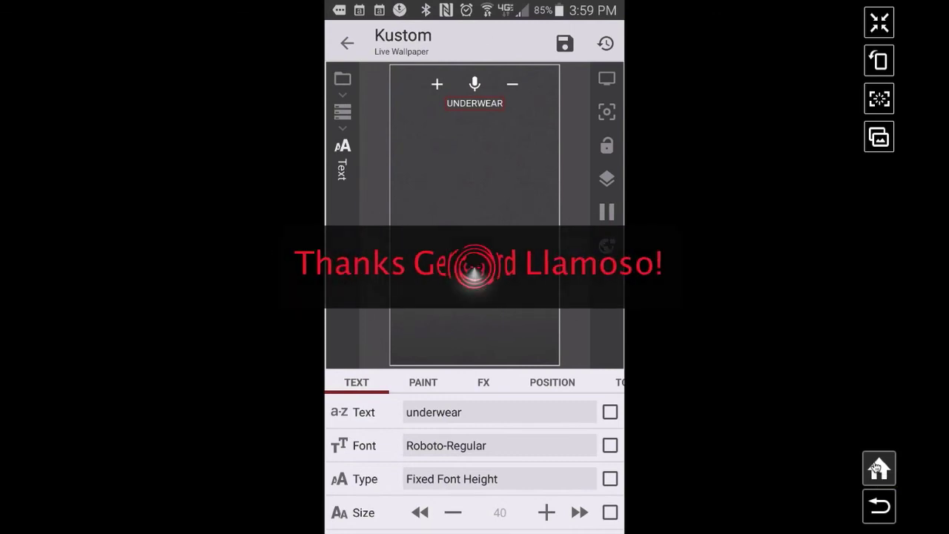
pyautogui.click(879, 467)
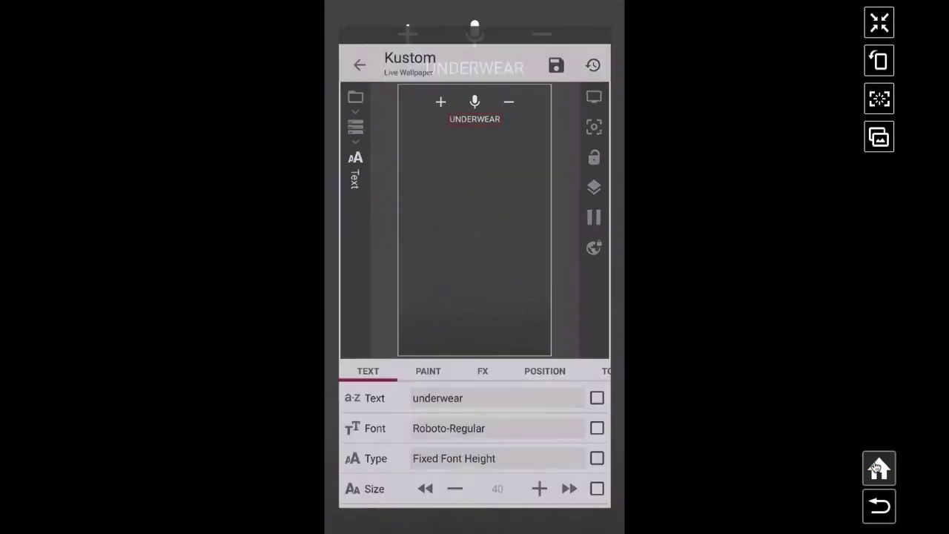
pyautogui.click(476, 36)
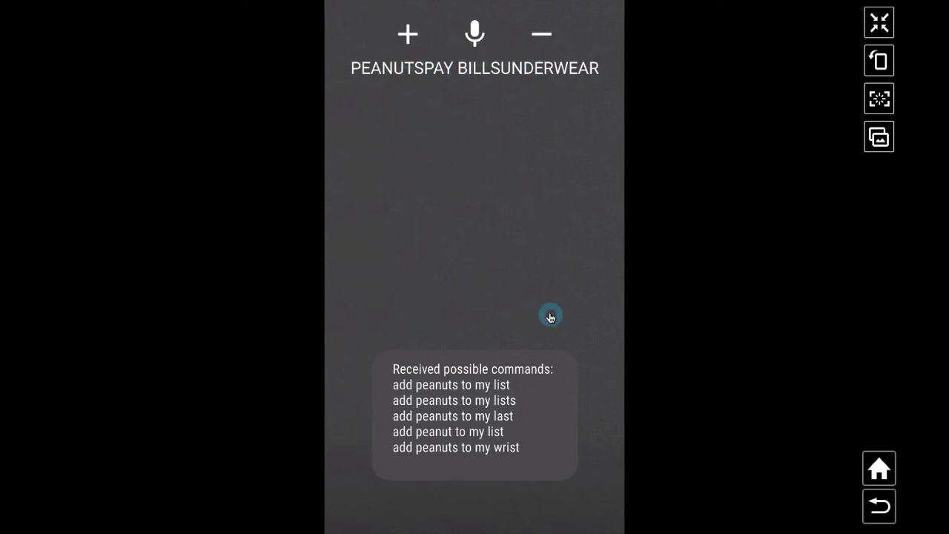
pyautogui.click(532, 498)
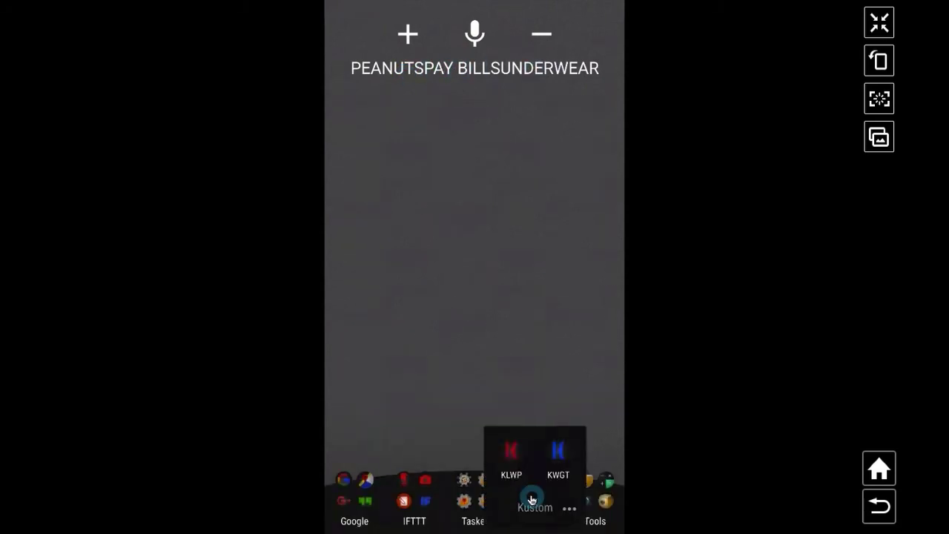
# Cut the tc(reg,…) wrapper from the list text formula, leaving $br(tasker,list)$, which previews peanuts,pay bills,underwear
pyautogui.click(511, 451)
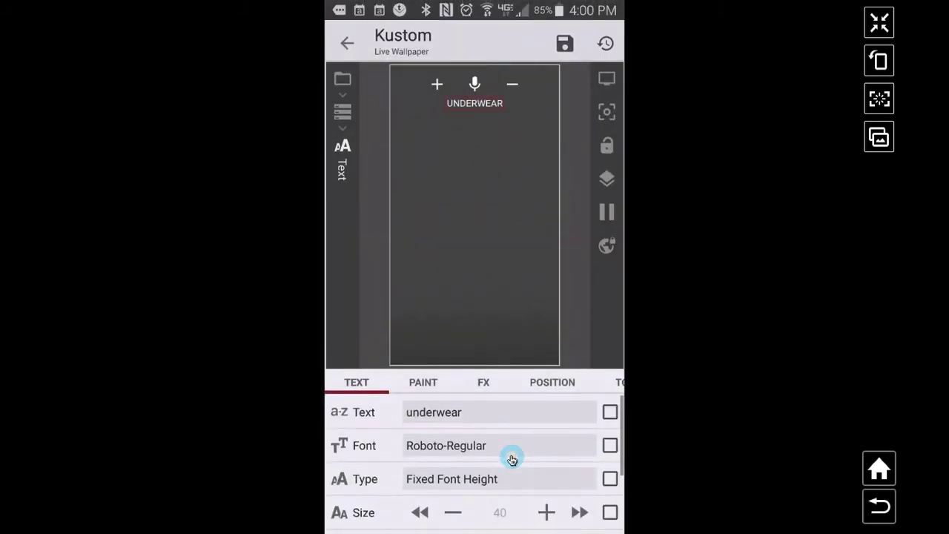
pyautogui.click(503, 412)
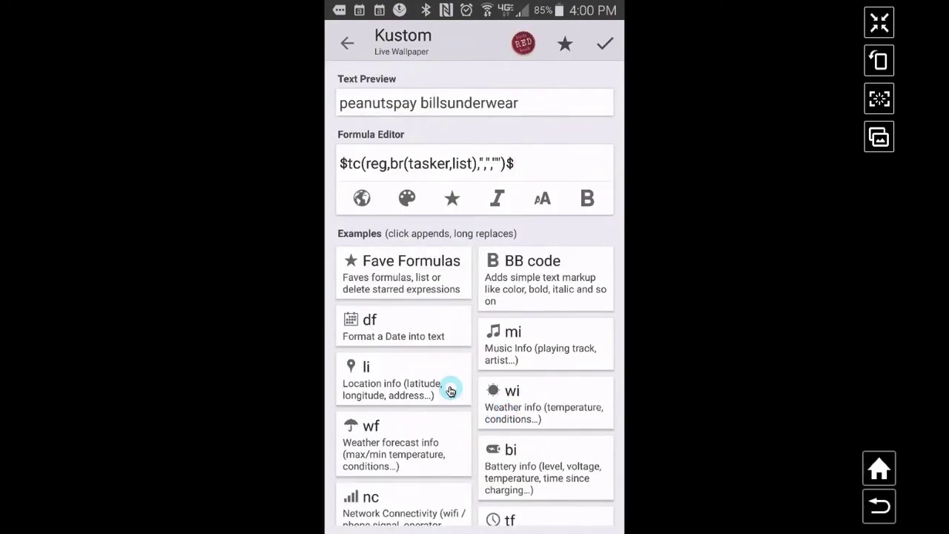
pyautogui.click(388, 164)
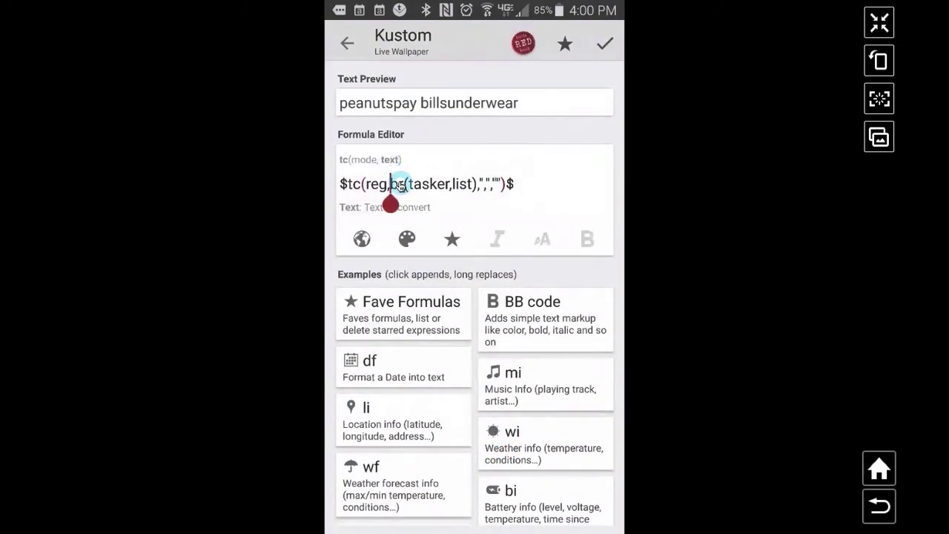
pyautogui.press('BackSpace')
pyautogui.press('BackSpace')
pyautogui.press('BackSpace')
pyautogui.press('BackSpace')
pyautogui.press('BackSpace')
pyautogui.press('BackSpace')
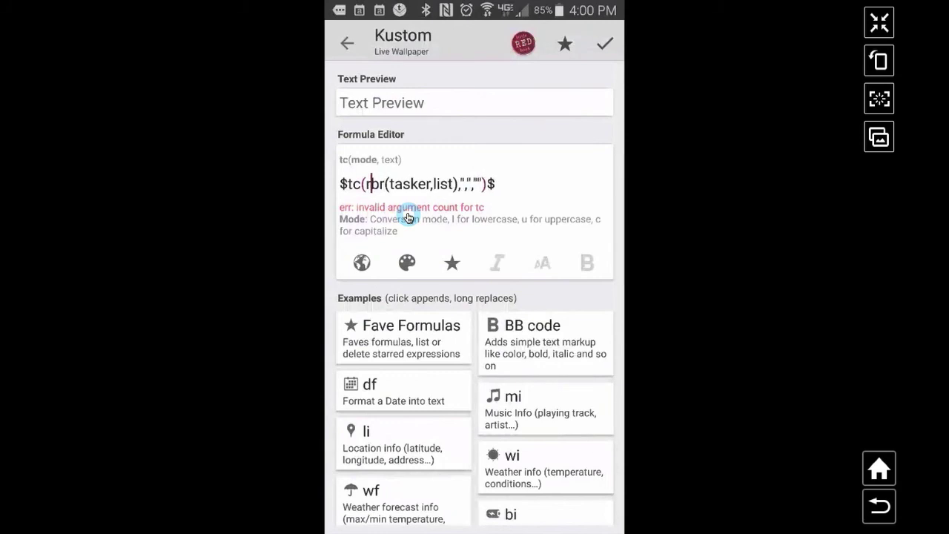
pyautogui.press('BackSpace')
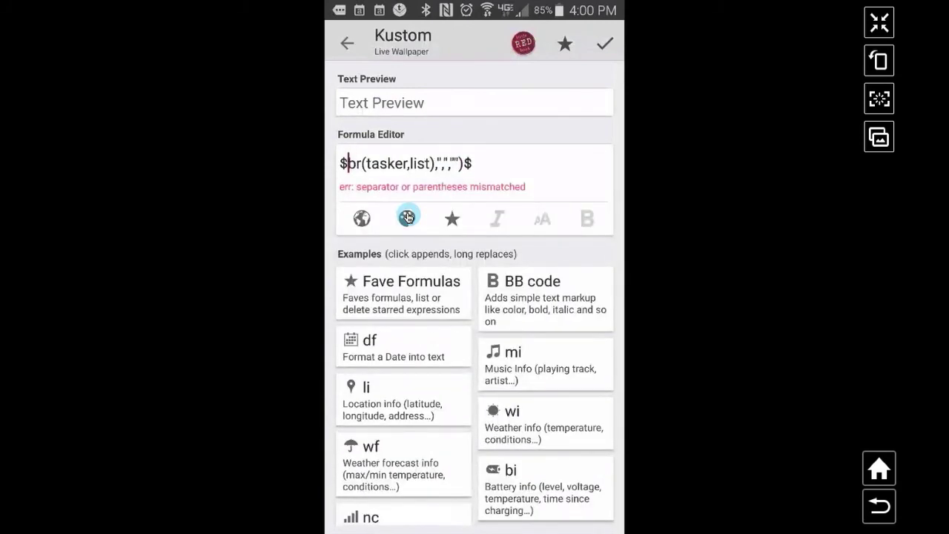
pyautogui.click(461, 164)
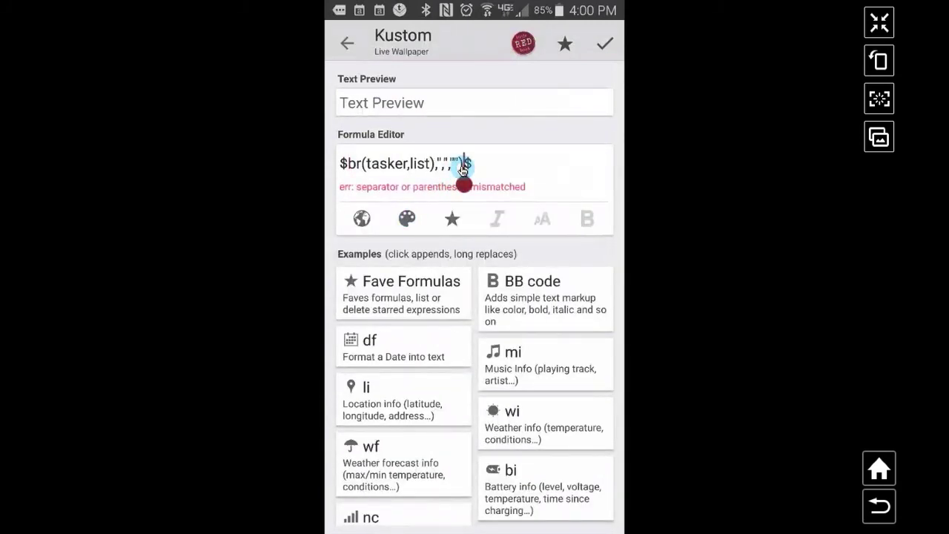
pyautogui.press('BackSpace')
pyautogui.press('BackSpace')
pyautogui.press('BackSpace')
pyautogui.press('BackSpace')
pyautogui.press('BackSpace')
pyautogui.press('BackSpace')
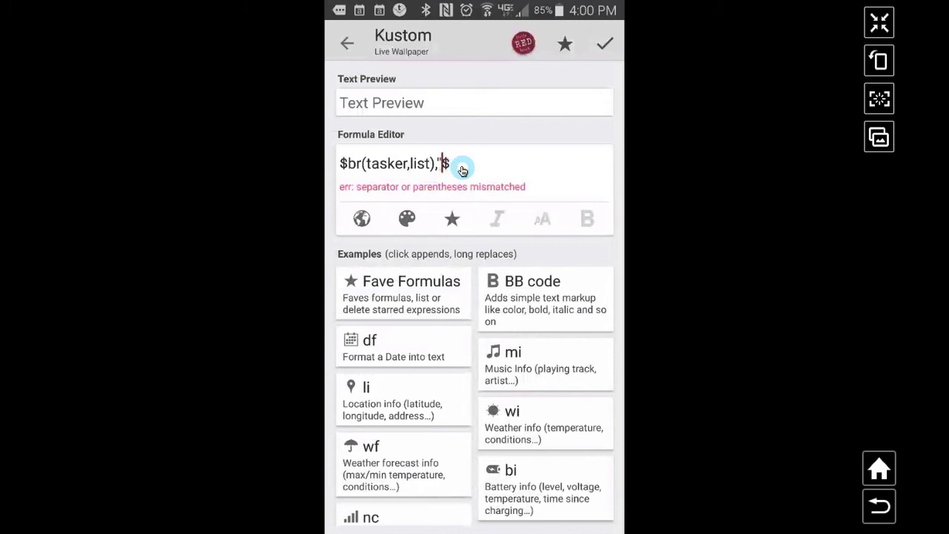
pyautogui.press('BackSpace')
pyautogui.press('BackSpace')
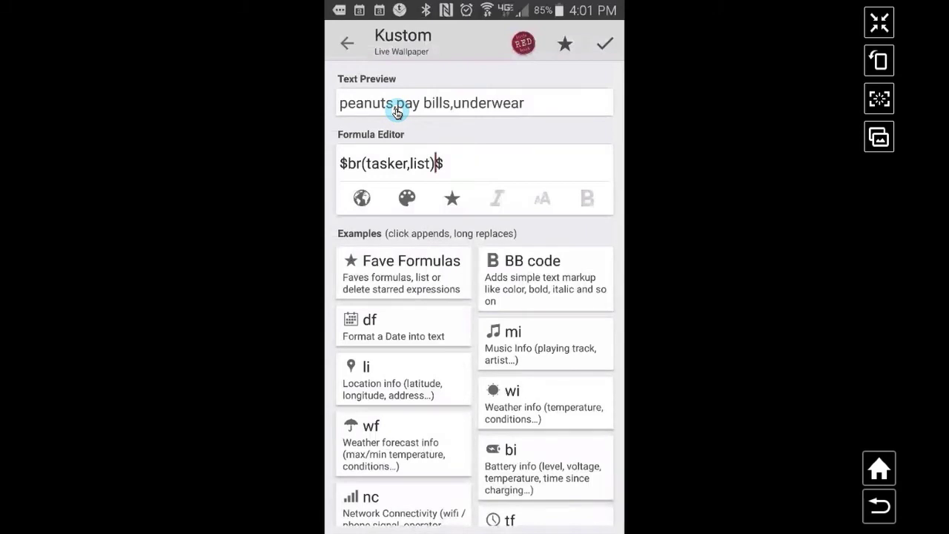
pyautogui.write(',')
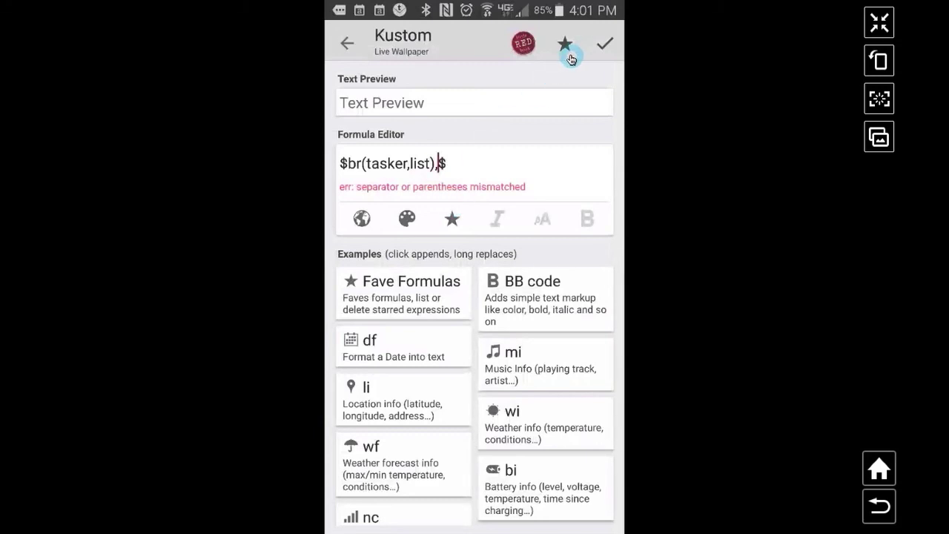
pyautogui.press('BackSpace')
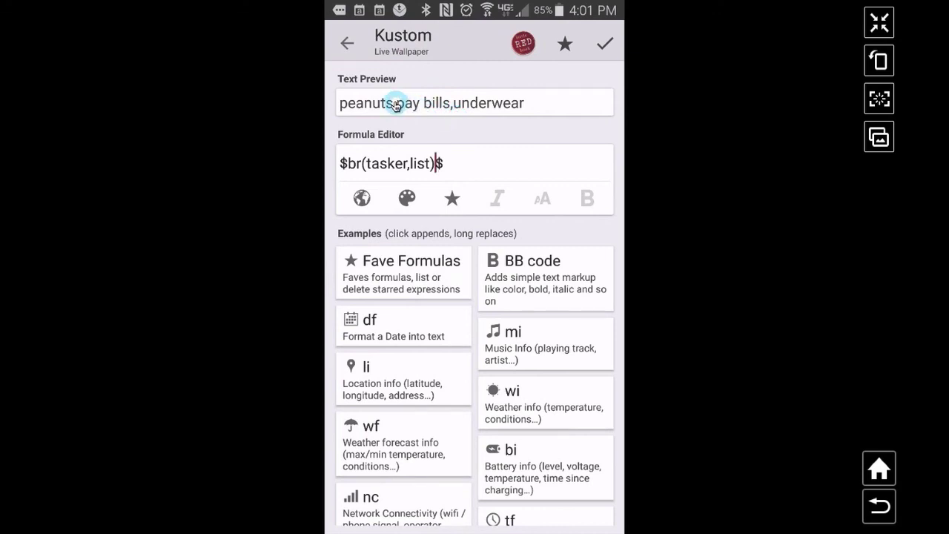
# Insert a line break between the empty replacement quotes in tc(reg,…) and confirm the formula
pyautogui.click(347, 45)
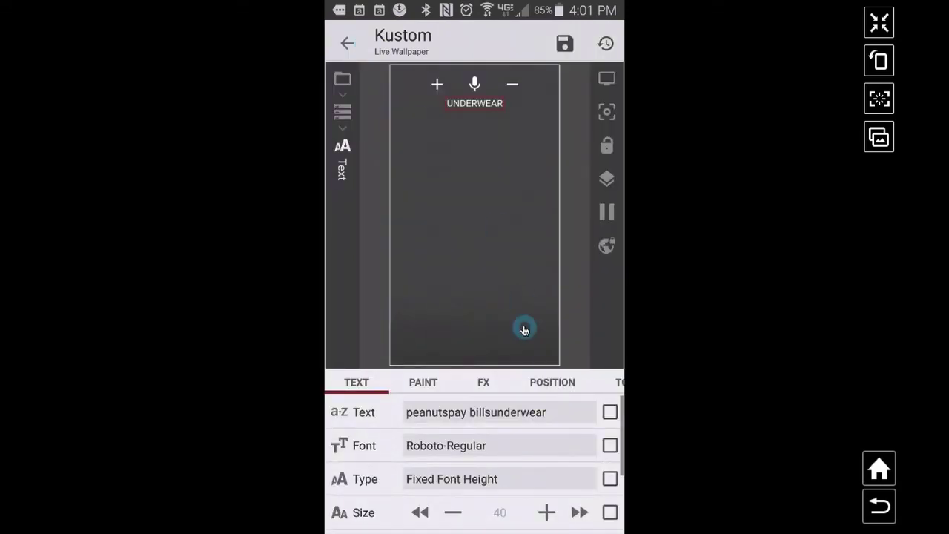
pyautogui.click(497, 414)
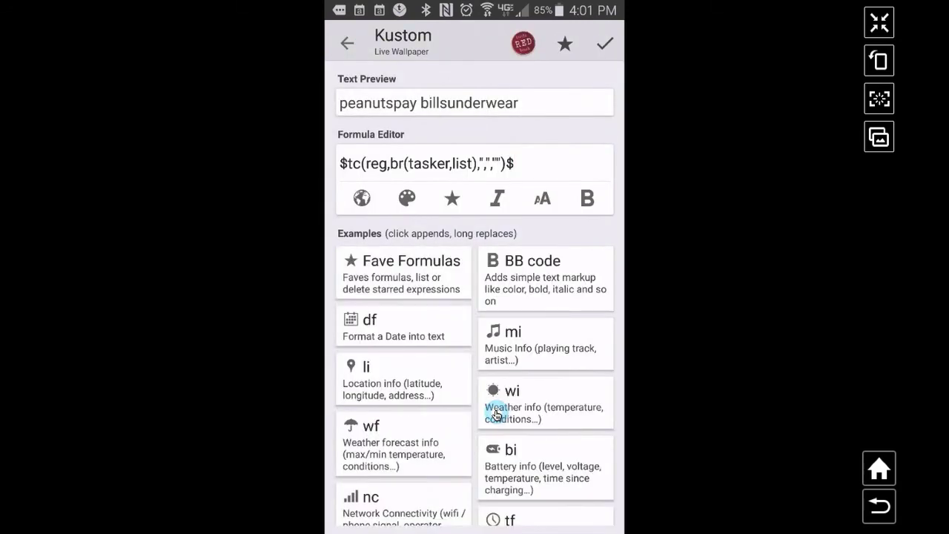
pyautogui.click(497, 166)
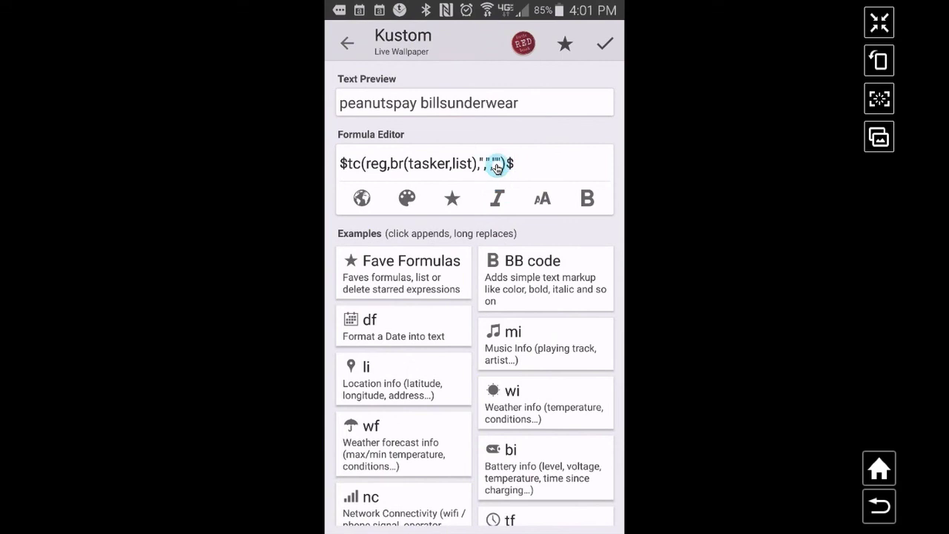
pyautogui.moveTo(497, 166); pyautogui.dragTo(481, 173)
pyautogui.click(500, 164)
pyautogui.moveTo(499, 165); pyautogui.dragTo(504, 191)
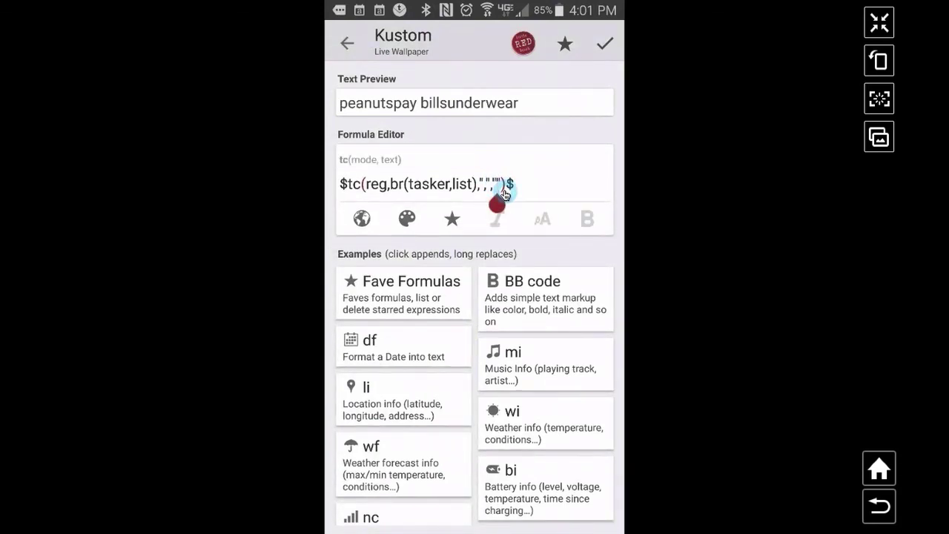
pyautogui.press('Return')
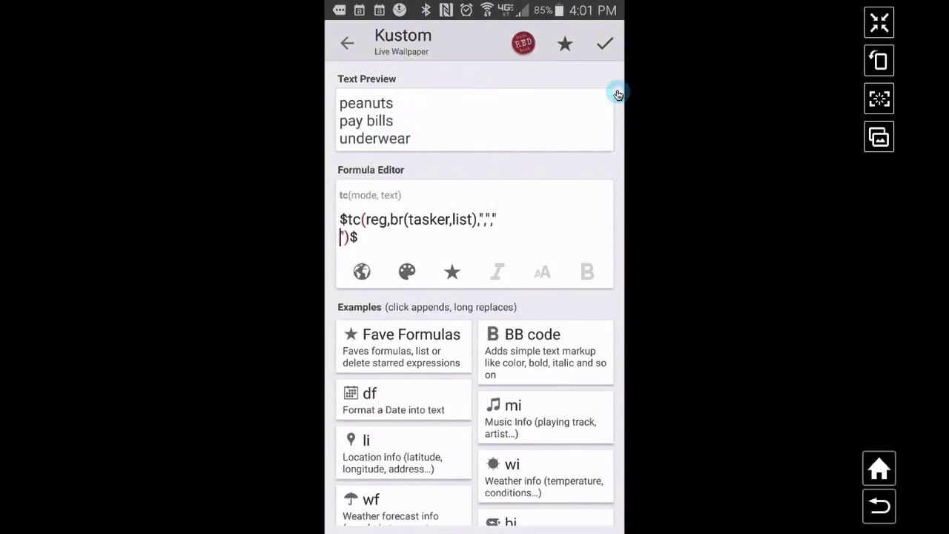
pyautogui.click(602, 46)
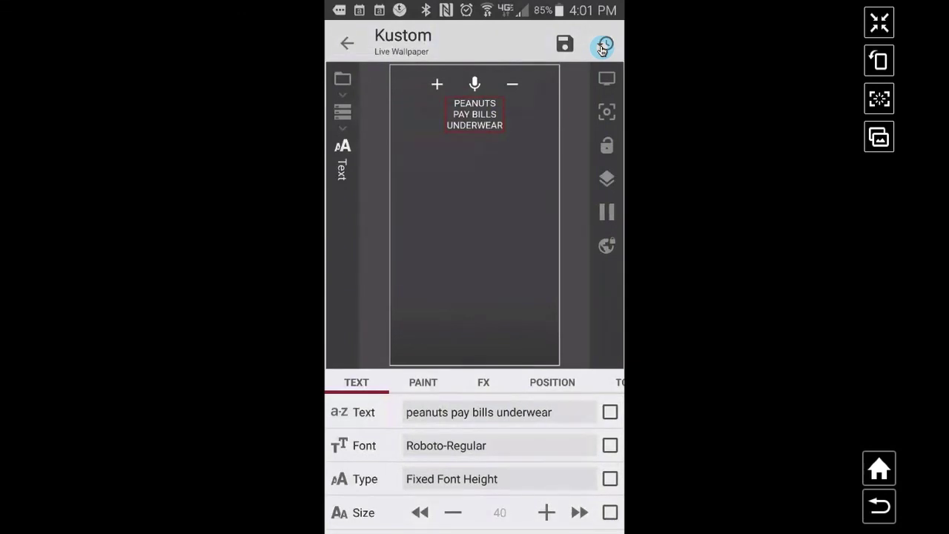
pyautogui.click(881, 22)
# Scroll through the replies to the comma-to-new-line RegEx question in the Kustom Google+ community
pyautogui.click(276, 55)
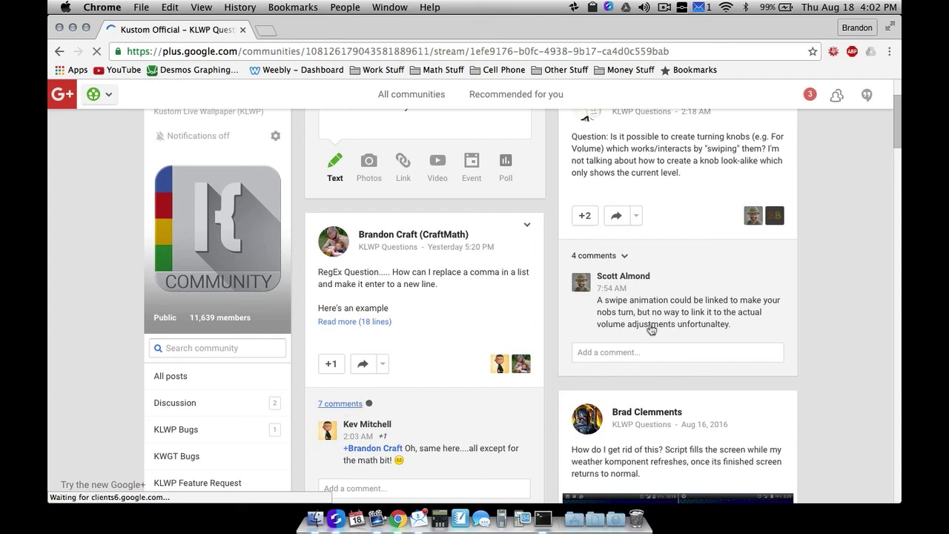
pyautogui.scroll(-1, 690, 317)
pyautogui.scroll(-2, 689, 317)
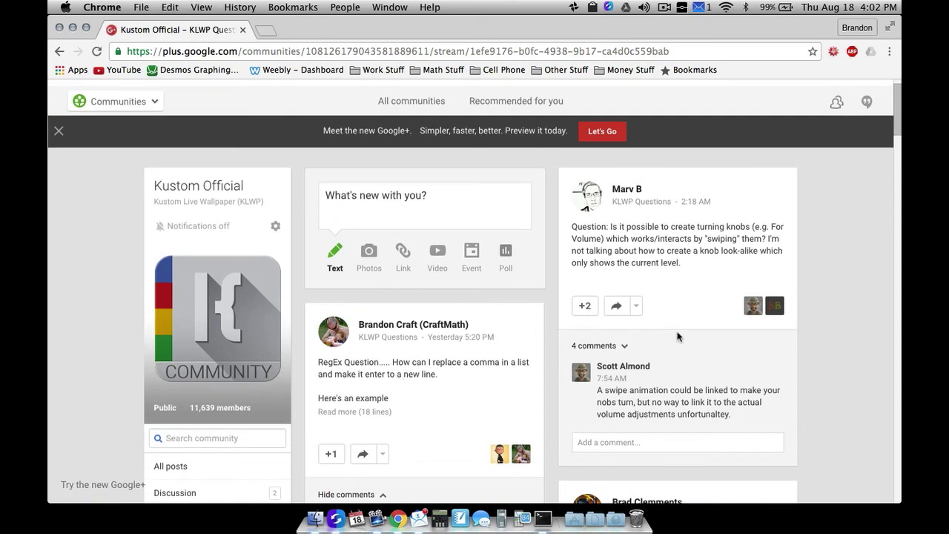
pyautogui.scroll(-2, 677, 337)
pyautogui.scroll(-3, 677, 337)
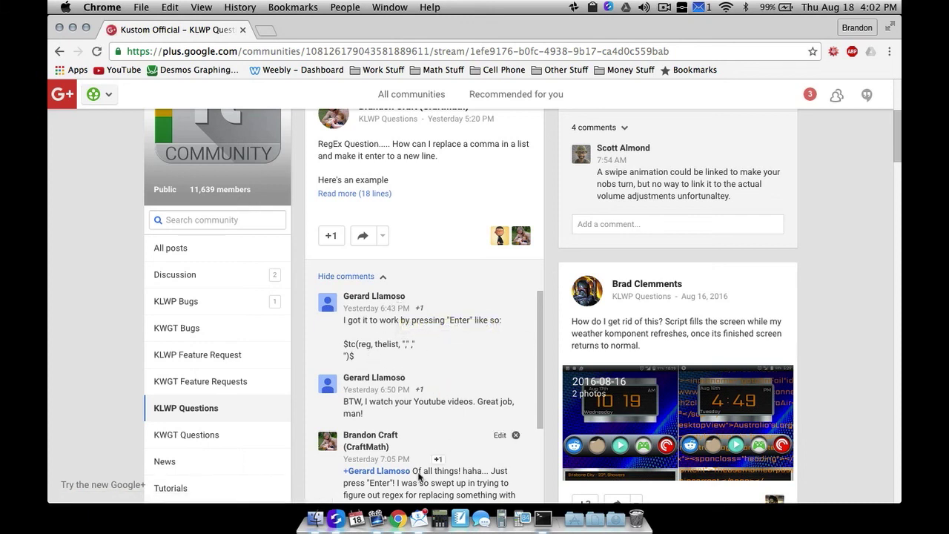
pyautogui.click(322, 511)
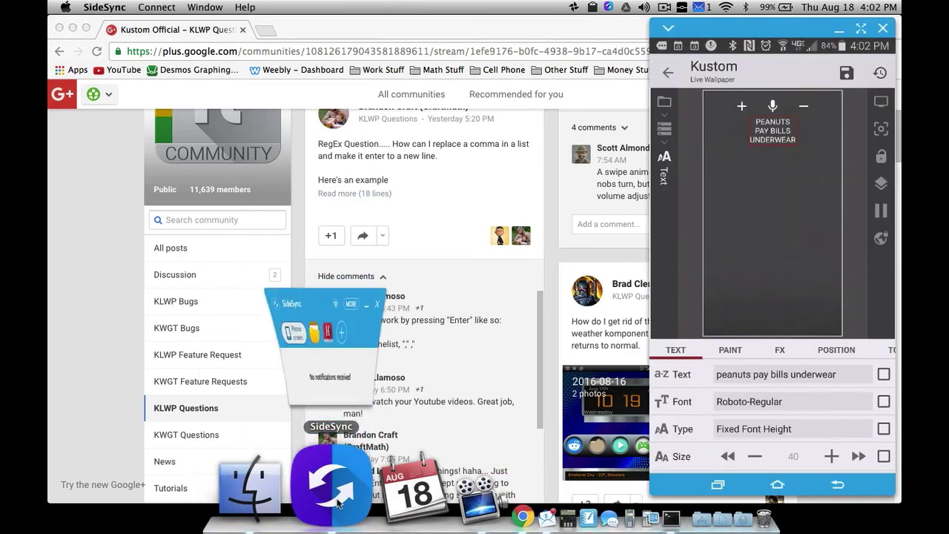
# Save the wallpaper, then remove item 2 (PAY BILLS) using the home-screen − button
pyautogui.click(860, 30)
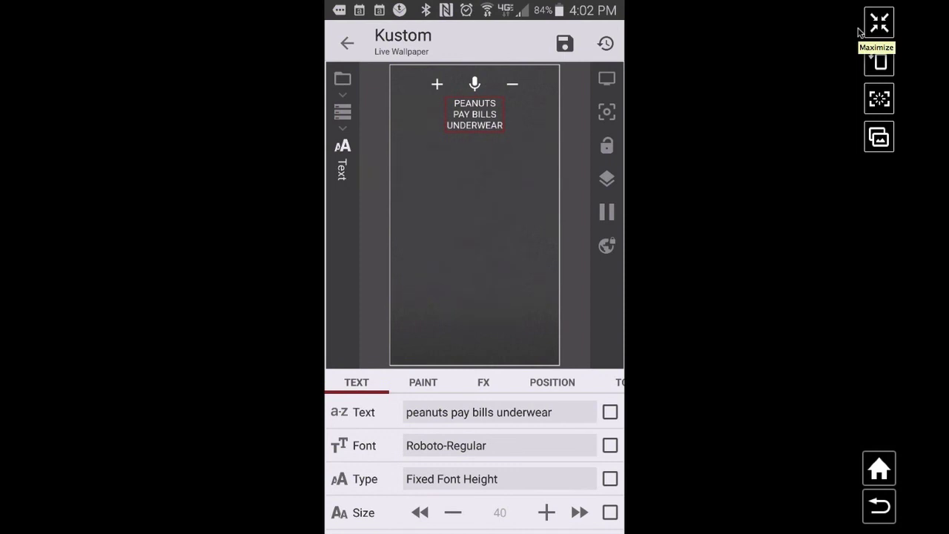
pyautogui.click(566, 43)
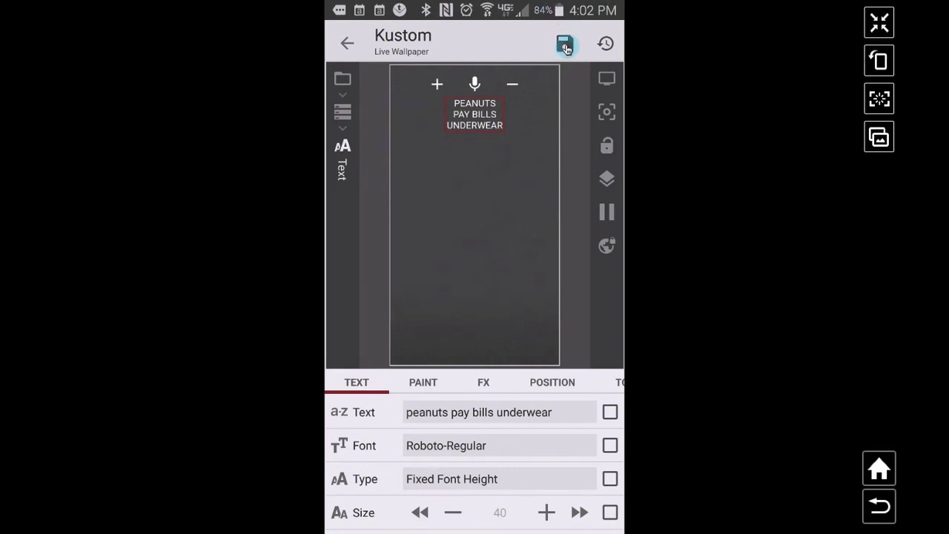
pyautogui.click(878, 469)
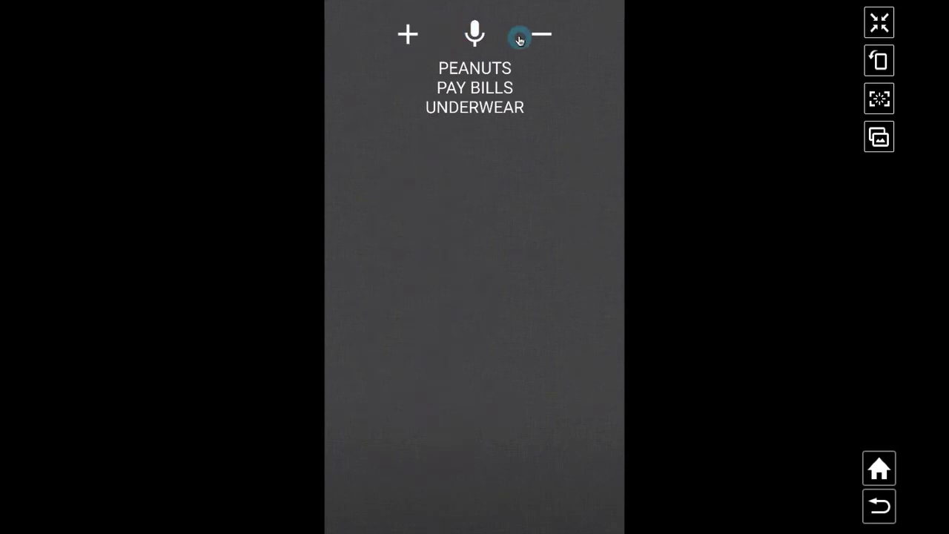
pyautogui.click(548, 43)
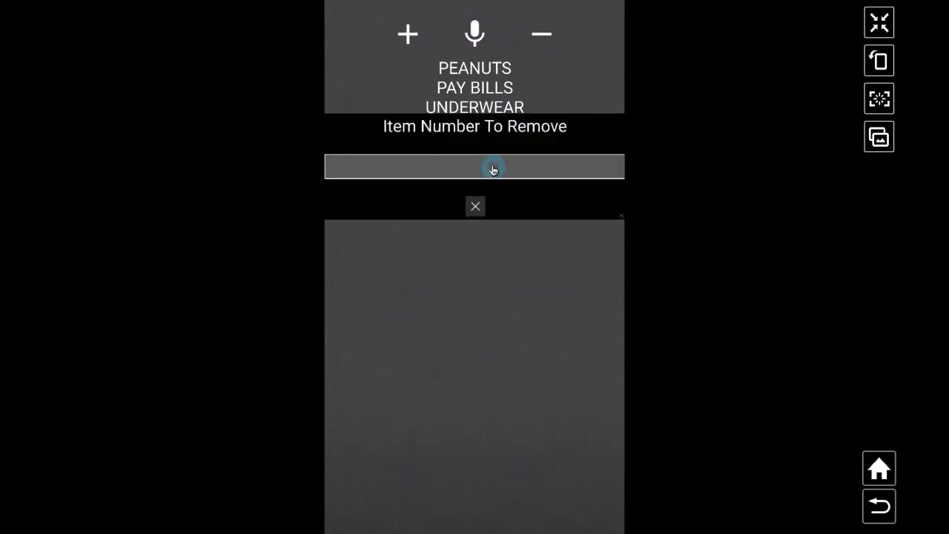
pyautogui.click(470, 176)
pyautogui.write('2')
pyautogui.click(475, 205)
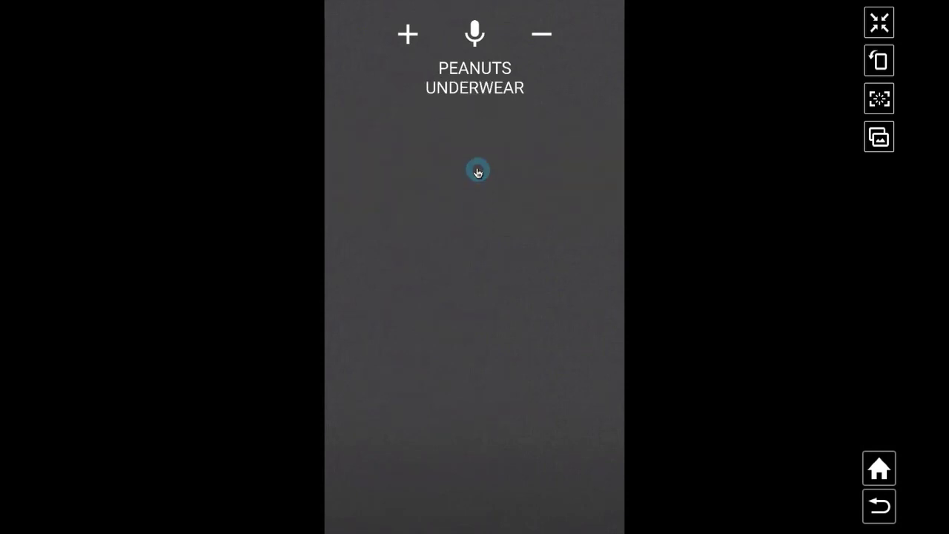
# Add '777lucky drawing' to the to-do list with the + button
pyautogui.click(407, 34)
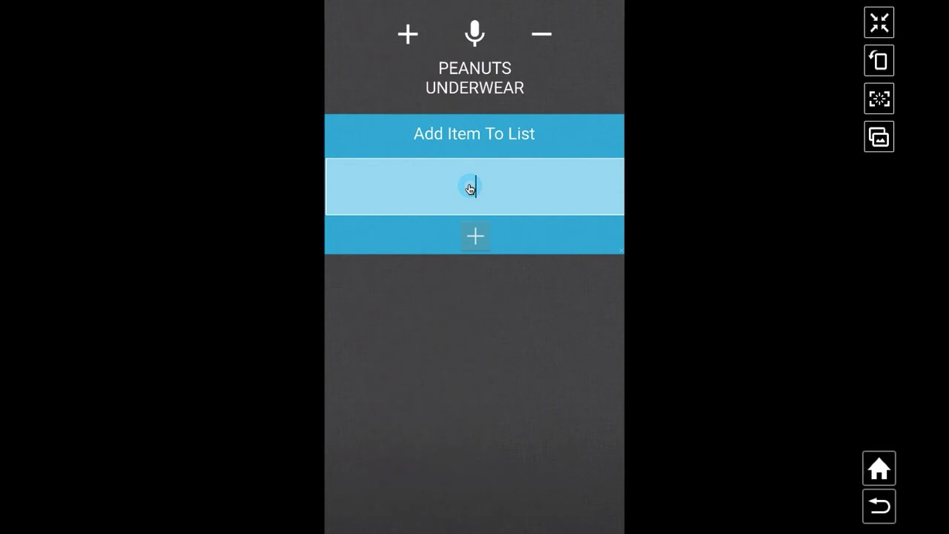
pyautogui.write('777lucky drawing')
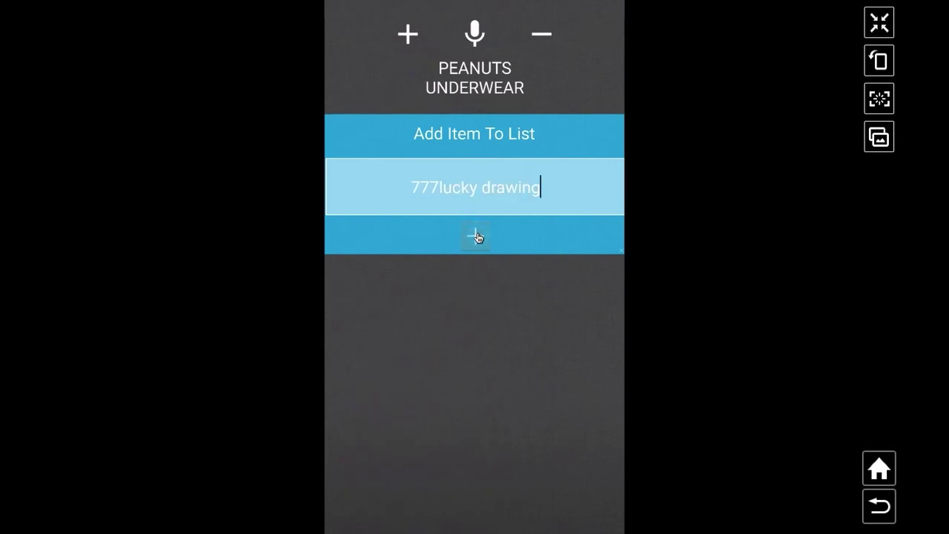
pyautogui.click(477, 237)
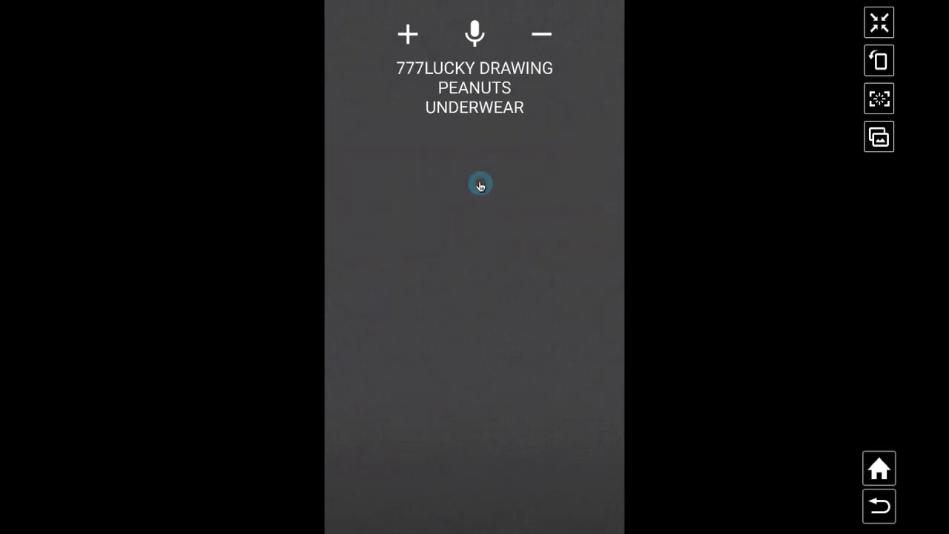